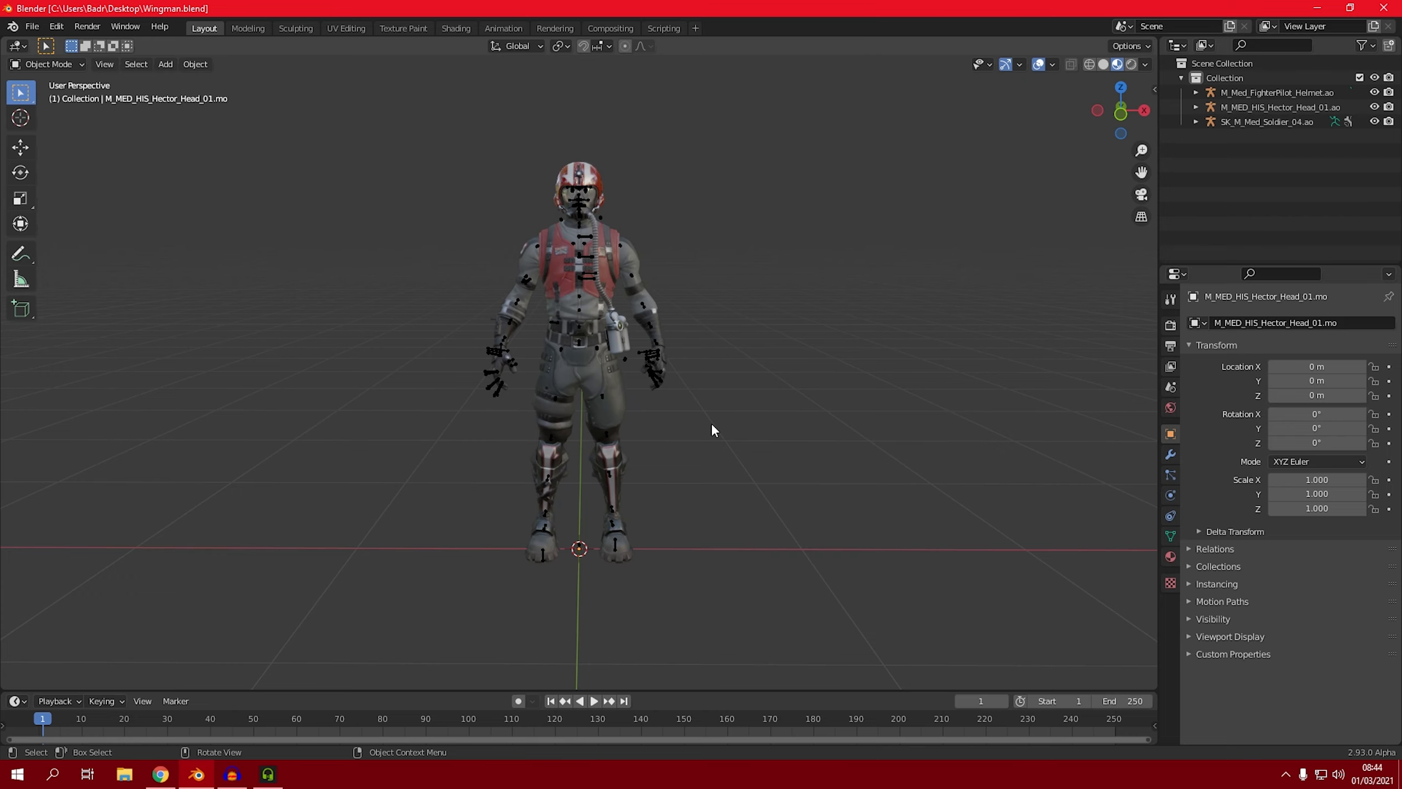
pyautogui.moveTo(627, 312)
pyautogui.mouseDown(button='middle')
pyautogui.moveTo(668, 315)
pyautogui.moveTo(648, 310)
pyautogui.mouseUp(button='middle')
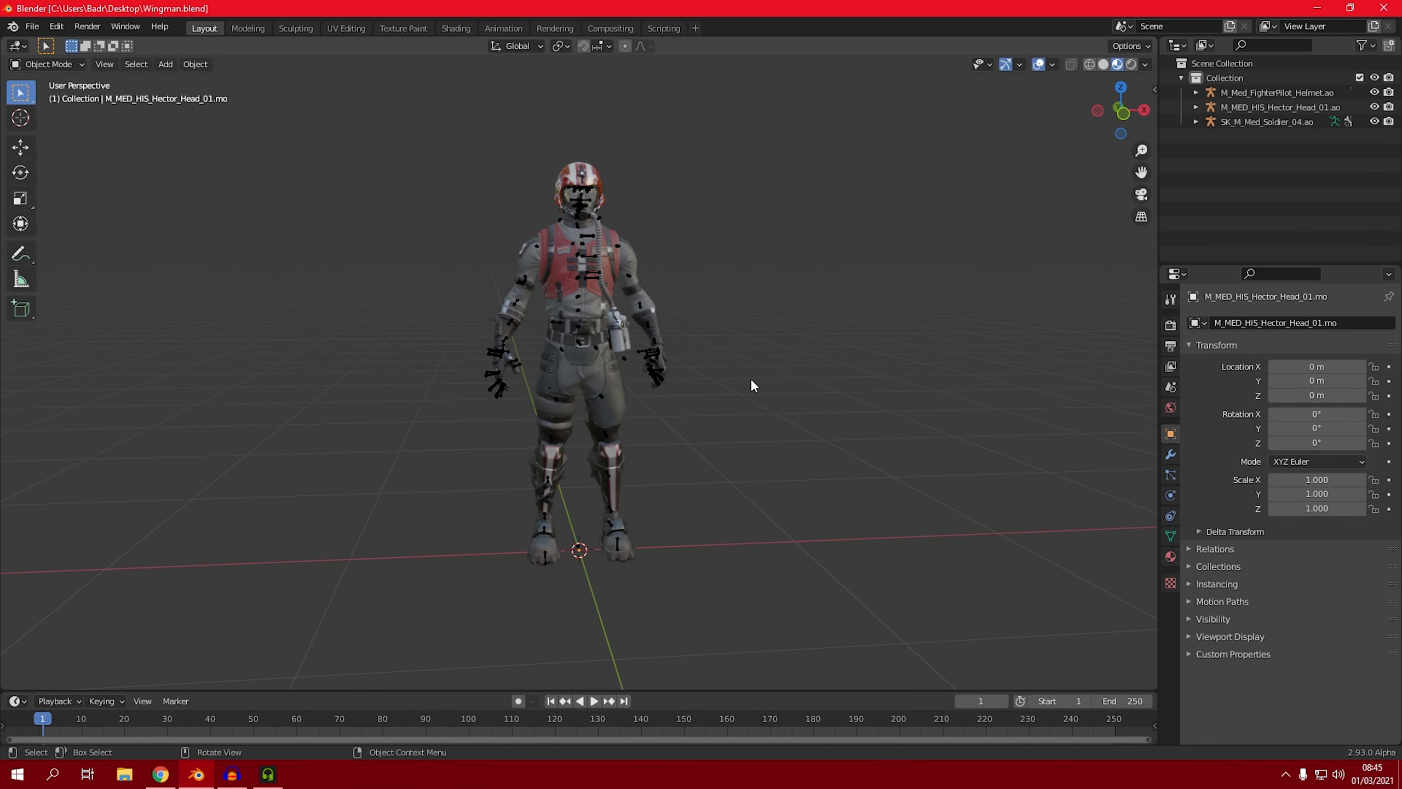
pyautogui.moveTo(754, 385); pyautogui.dragTo(734, 382, button='middle')
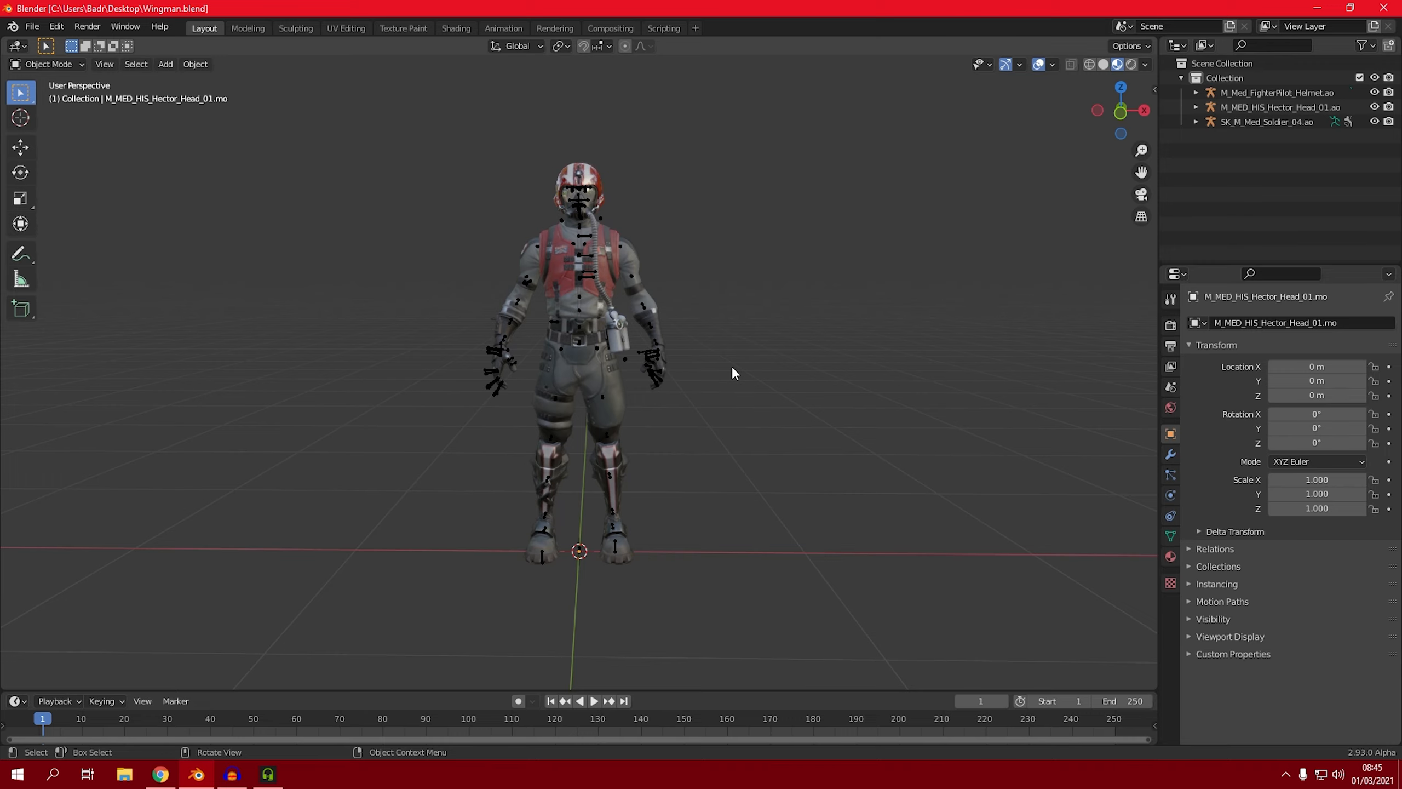
pyautogui.moveTo(733, 370); pyautogui.dragTo(738, 371, button='middle')
pyautogui.press('a')
pyautogui.press('g')
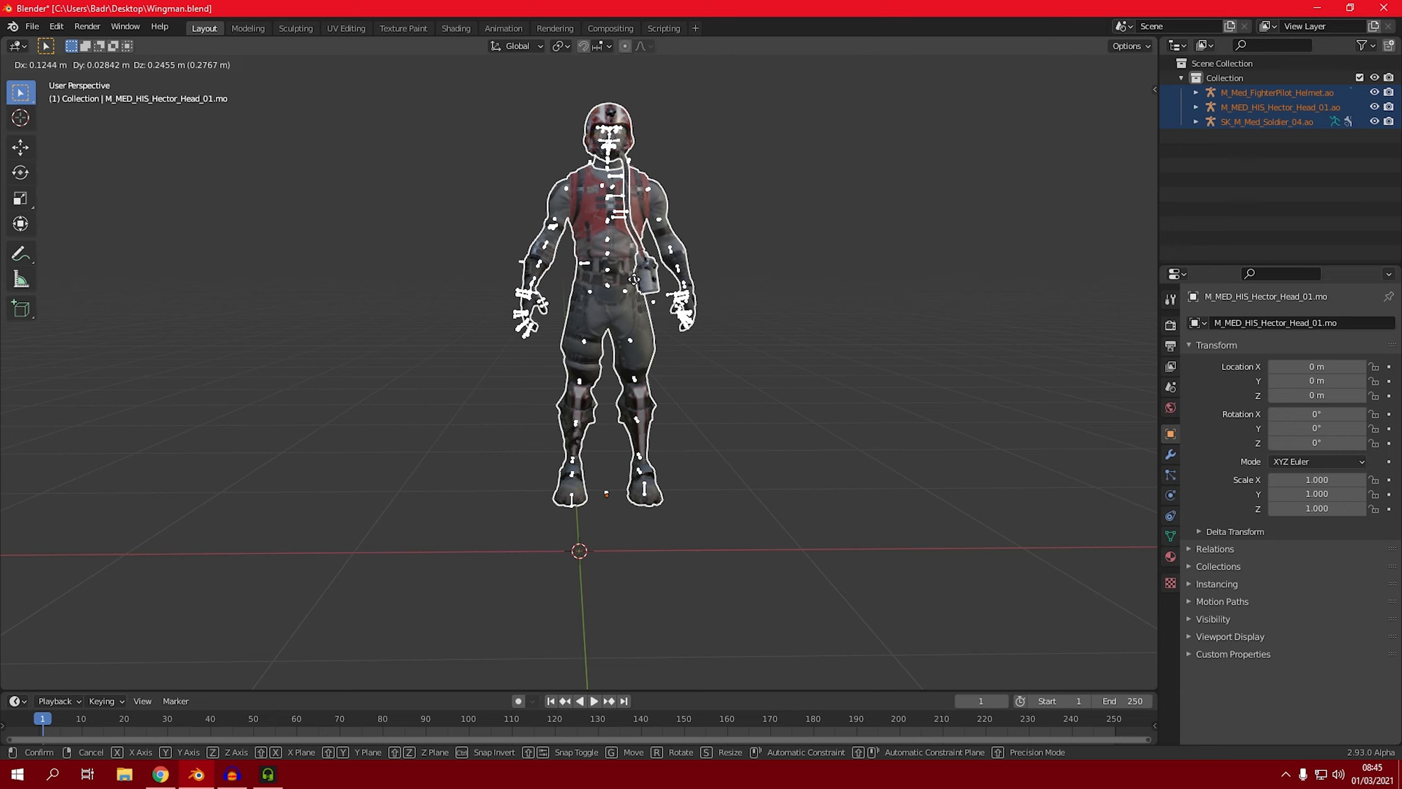
pyautogui.rightClick(690, 332)
pyautogui.click(745, 366)
pyautogui.moveTo(746, 366); pyautogui.dragTo(742, 369, button='middle')
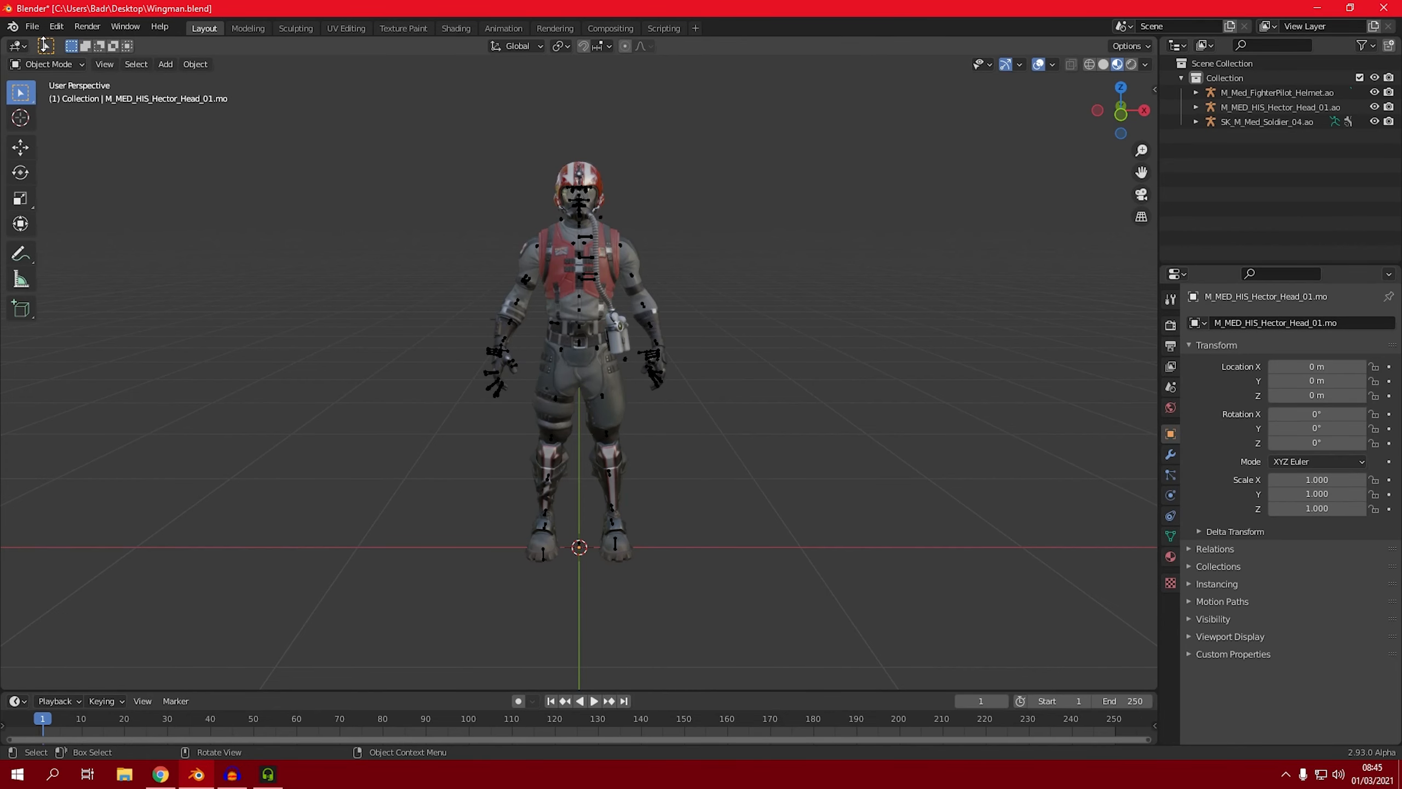
# Export the character as a Wavefront OBJ file named Wingman.obj to the Desktop.
pyautogui.click(30, 27)
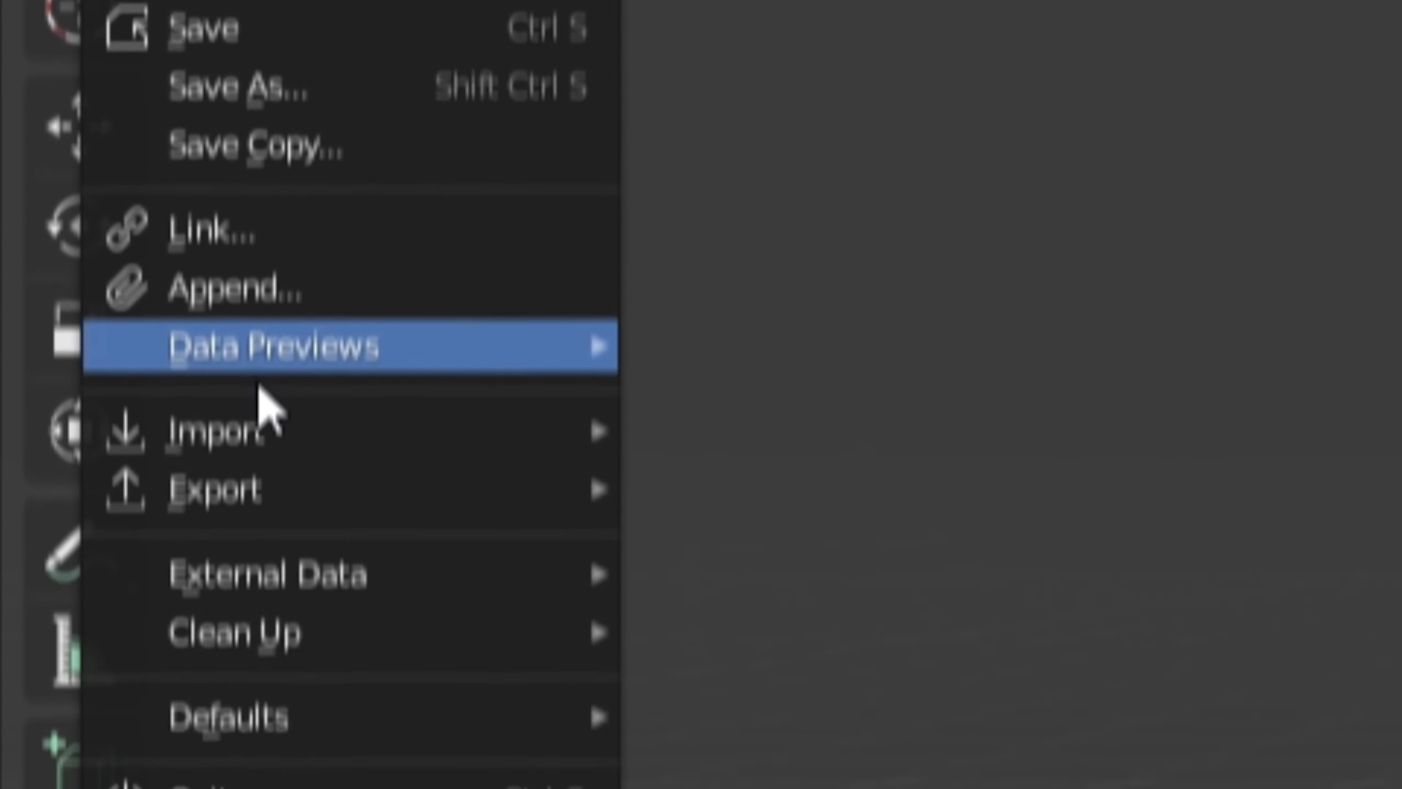
pyautogui.moveTo(284, 489)
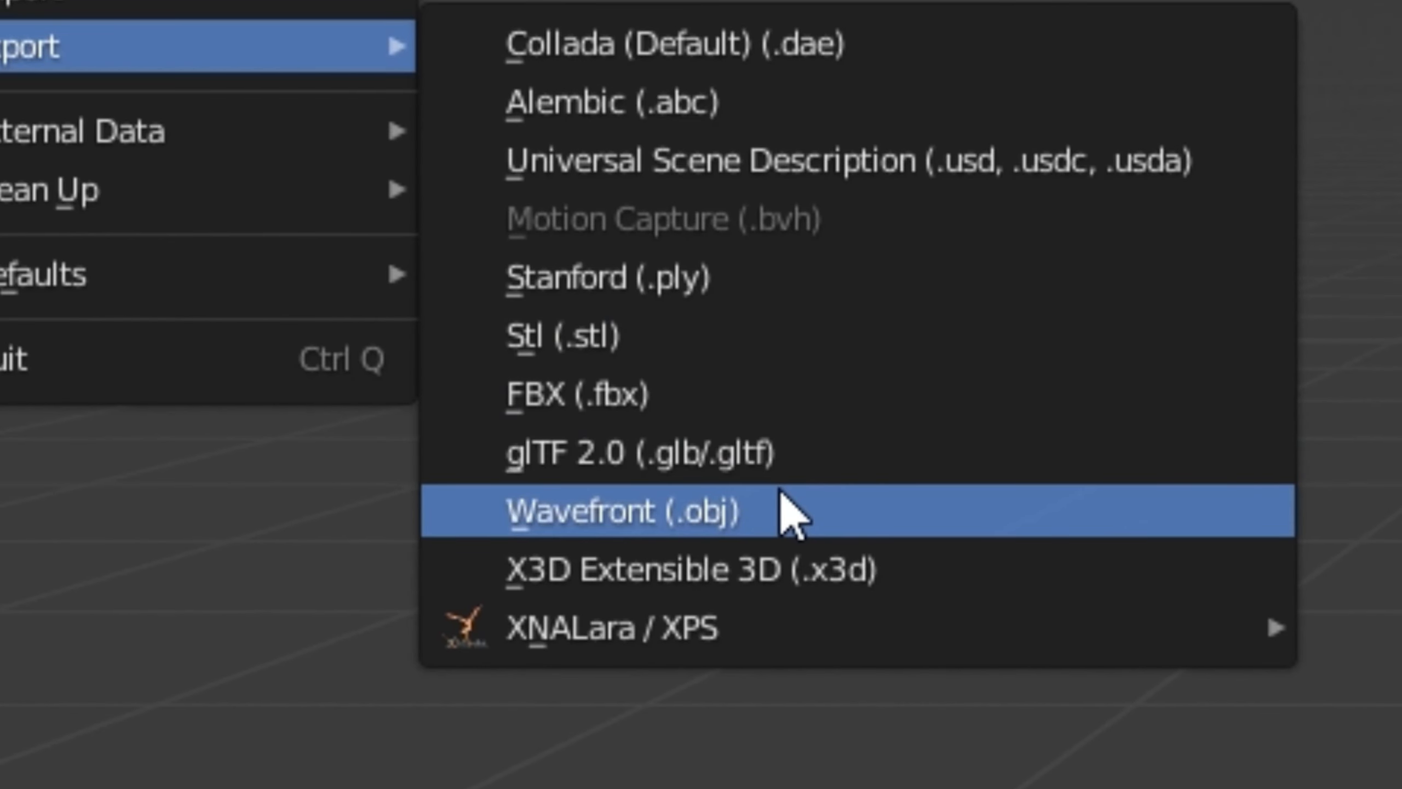
pyautogui.click(795, 513)
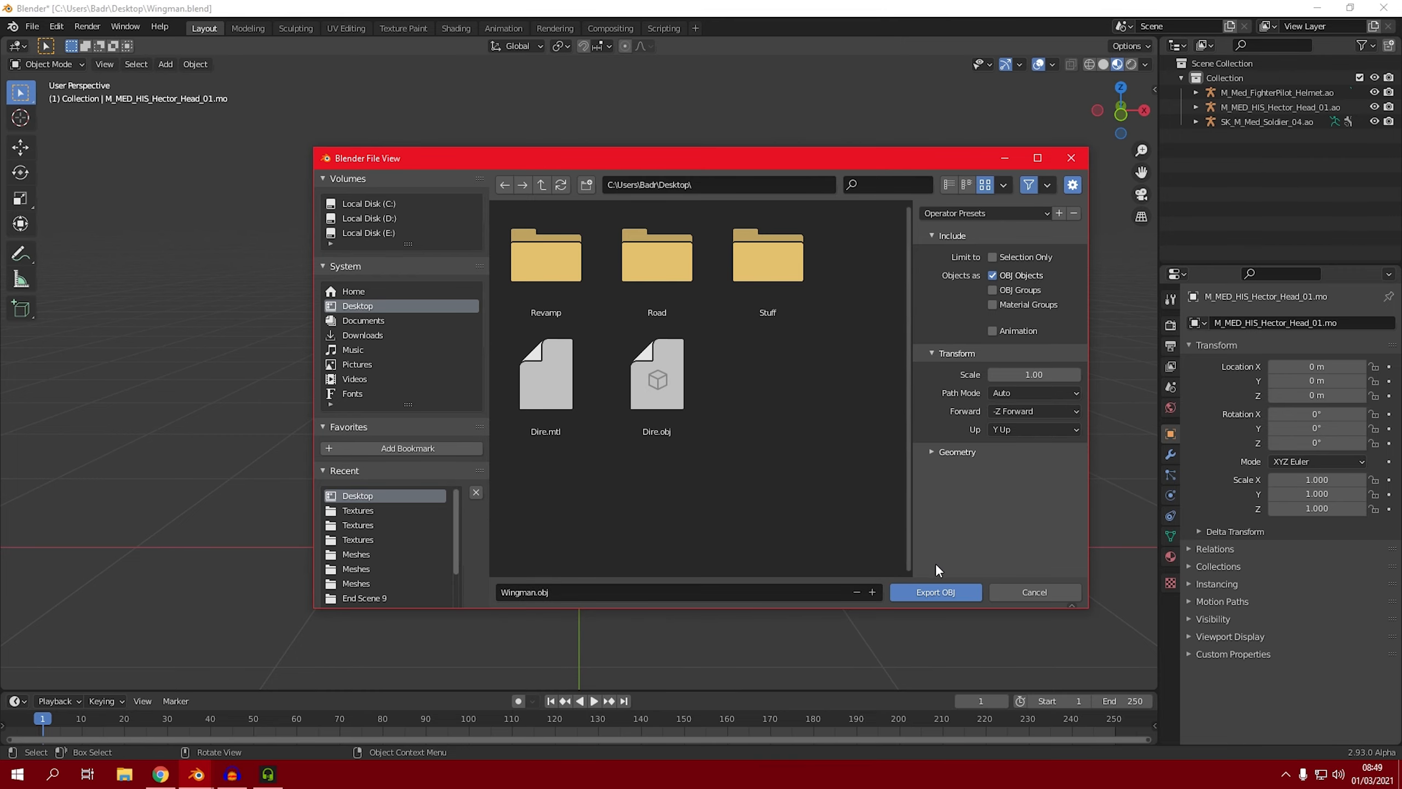
pyautogui.click(947, 582)
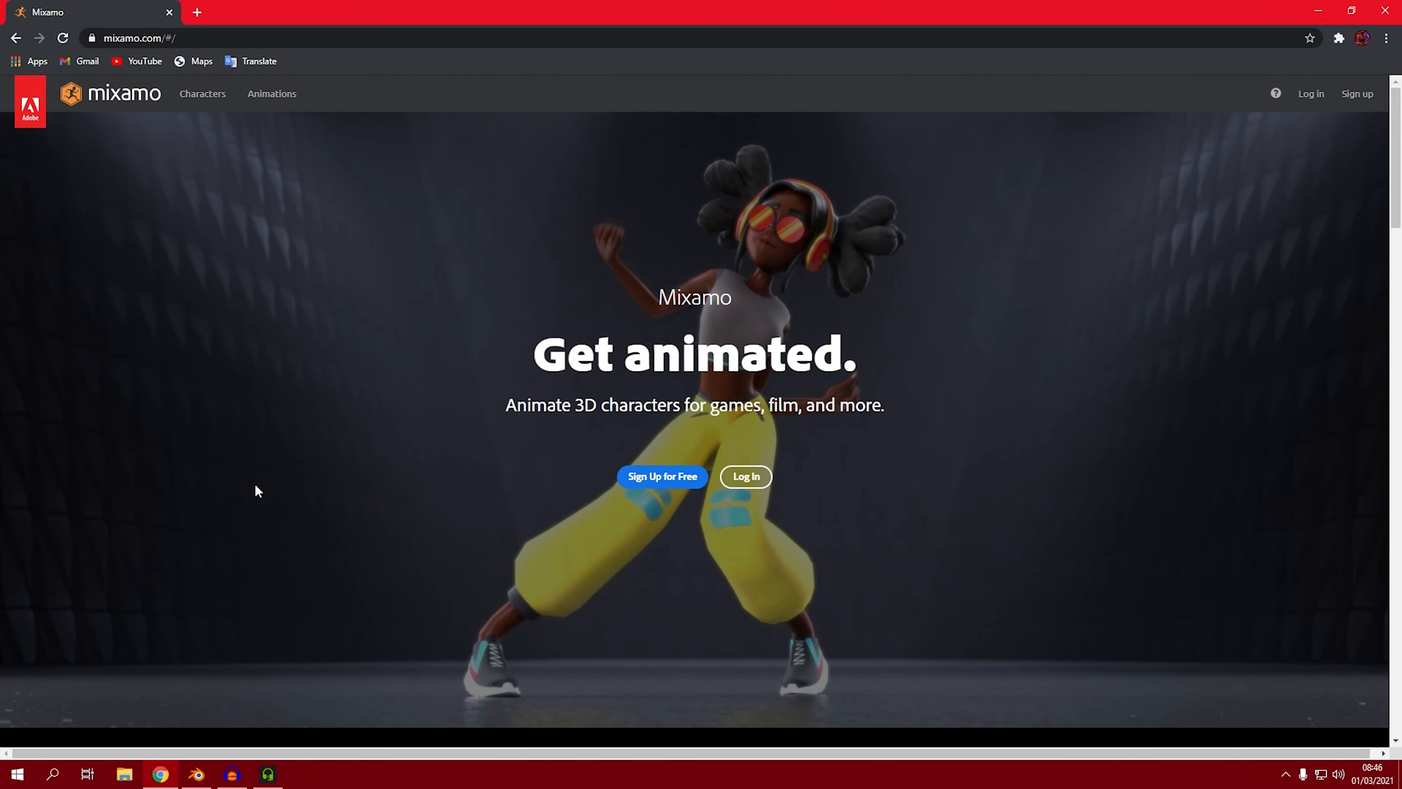
# Switch to the Mixamo website in the browser, log in with the Google account and look through the animation library.
pyautogui.click(743, 478)
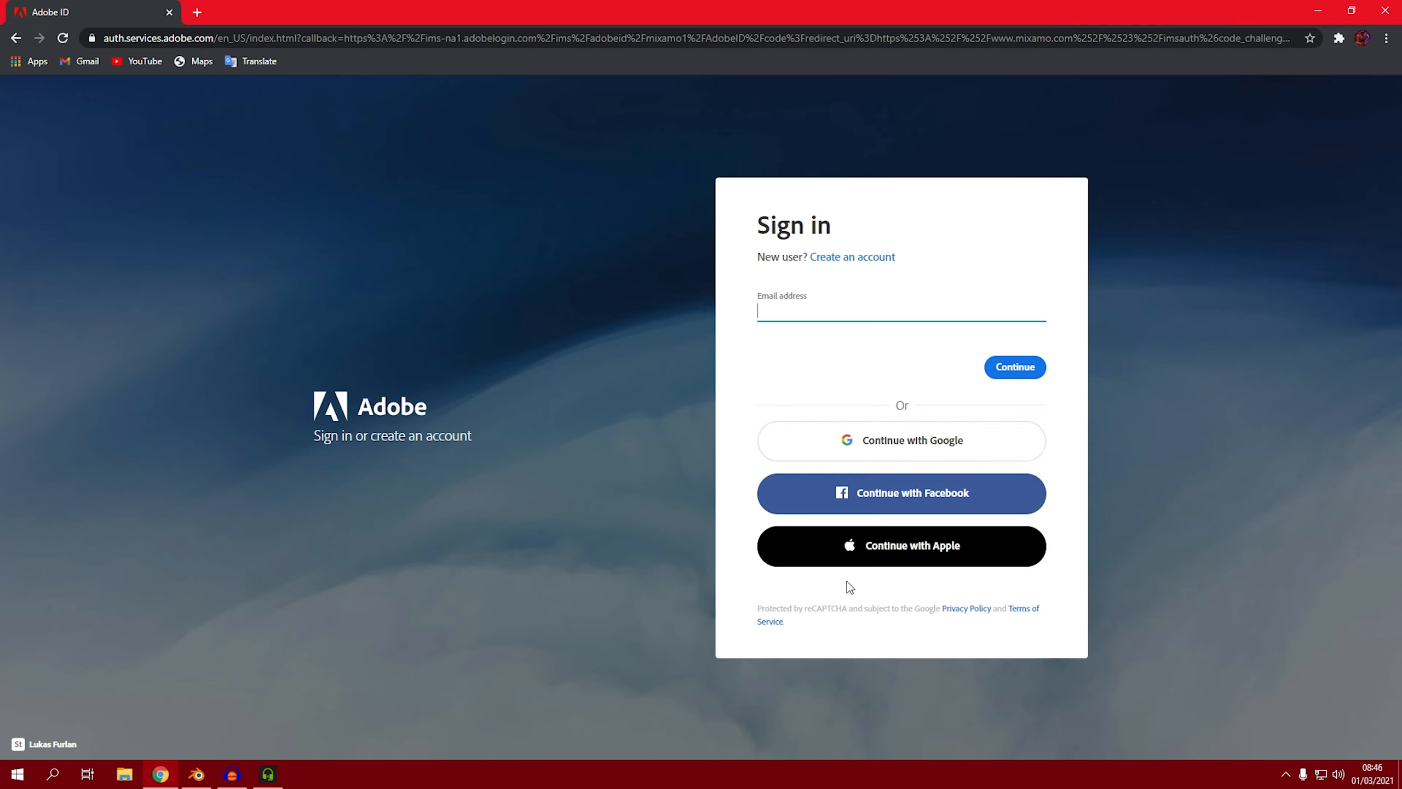
pyautogui.click(895, 446)
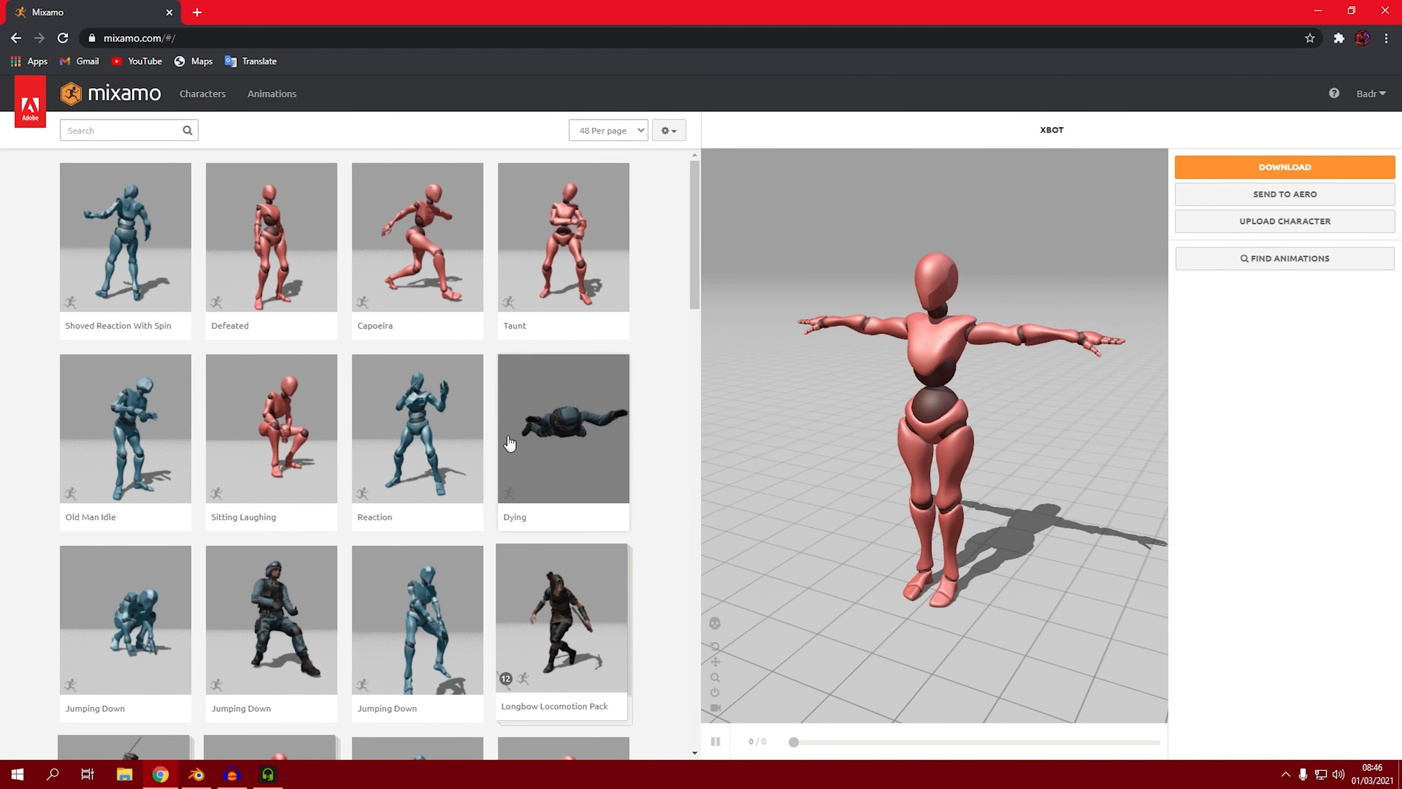
pyautogui.scroll(-15, 225, 319)
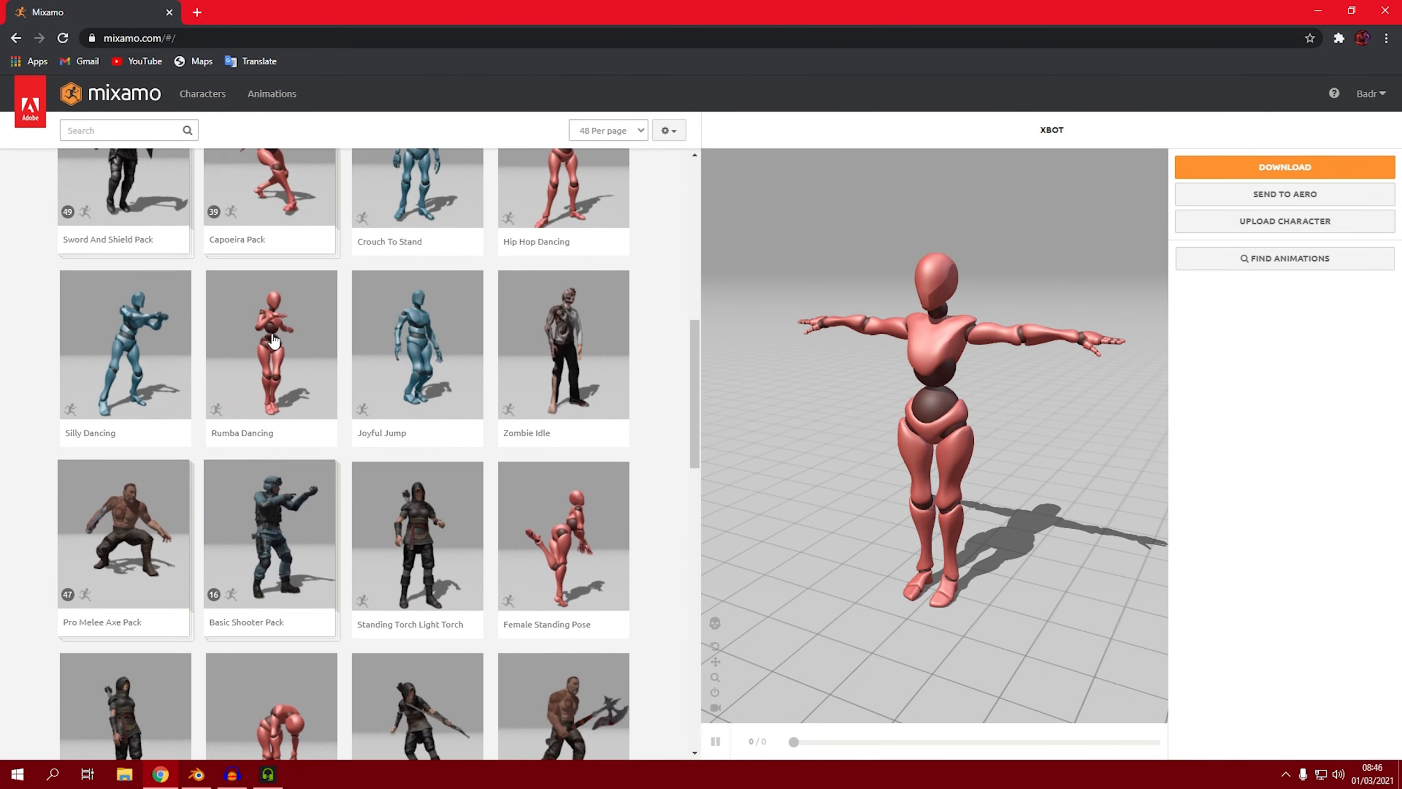
pyautogui.scroll(-10, 276, 341)
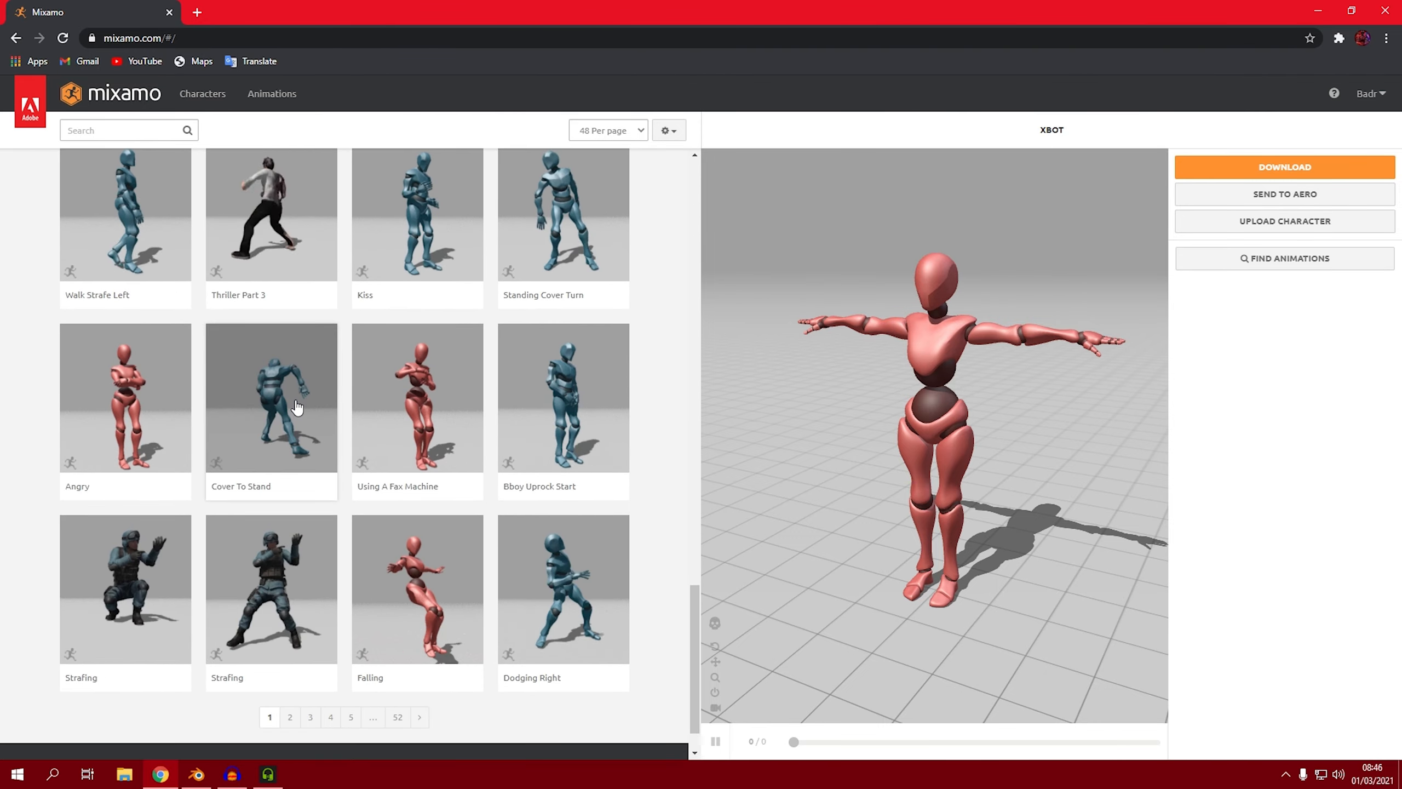
pyautogui.scroll(10, 298, 408)
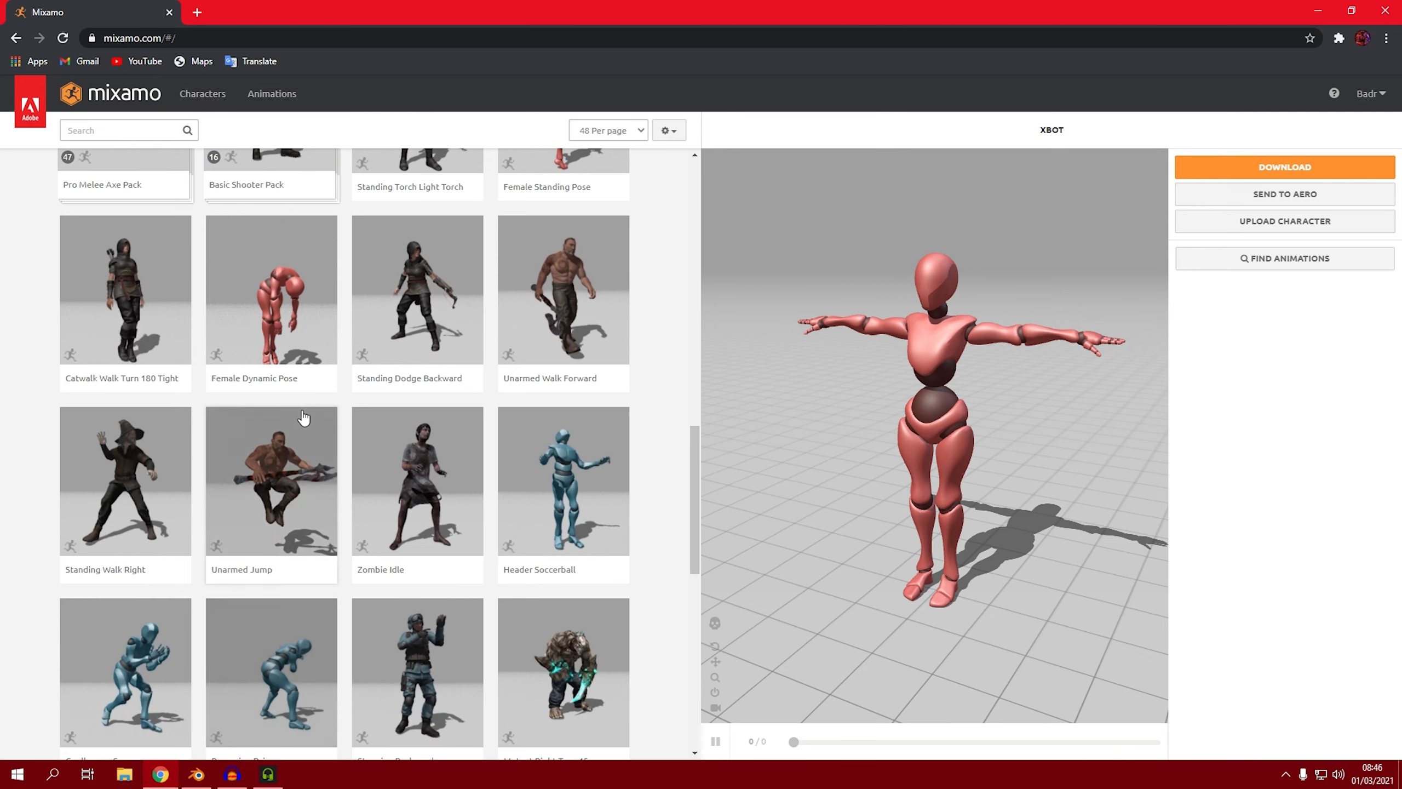
pyautogui.scroll(1, 303, 417)
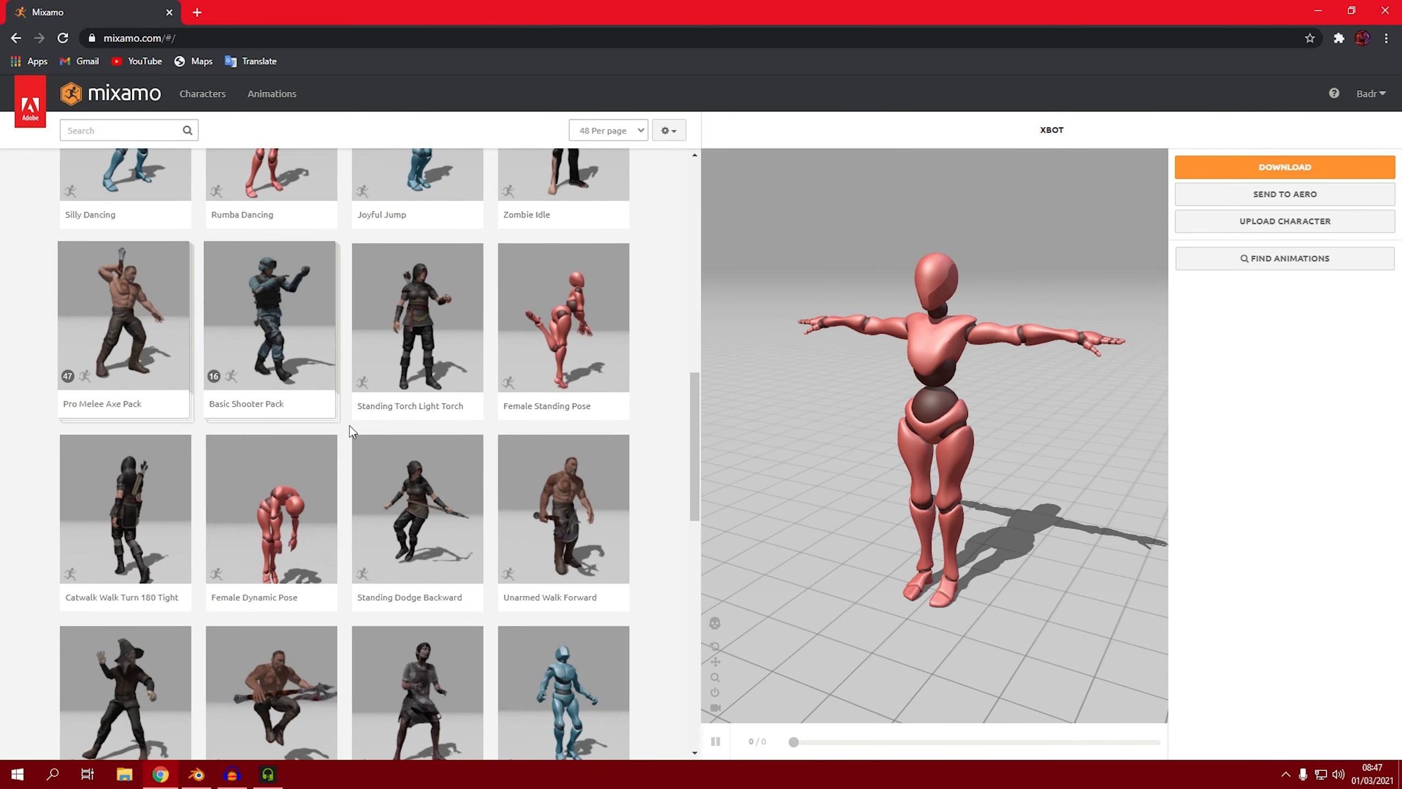
pyautogui.scroll(2, 351, 431)
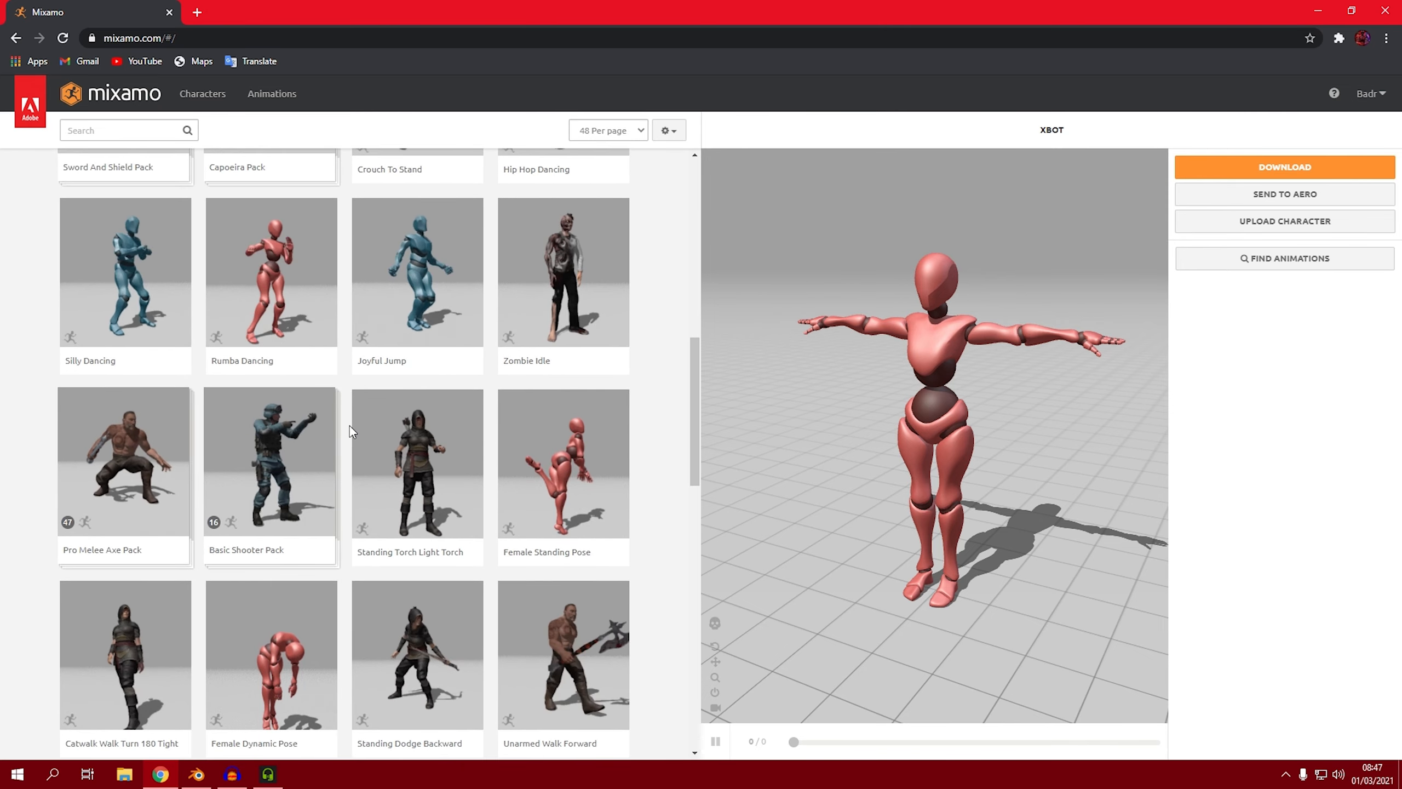
pyautogui.scroll(10, 350, 425)
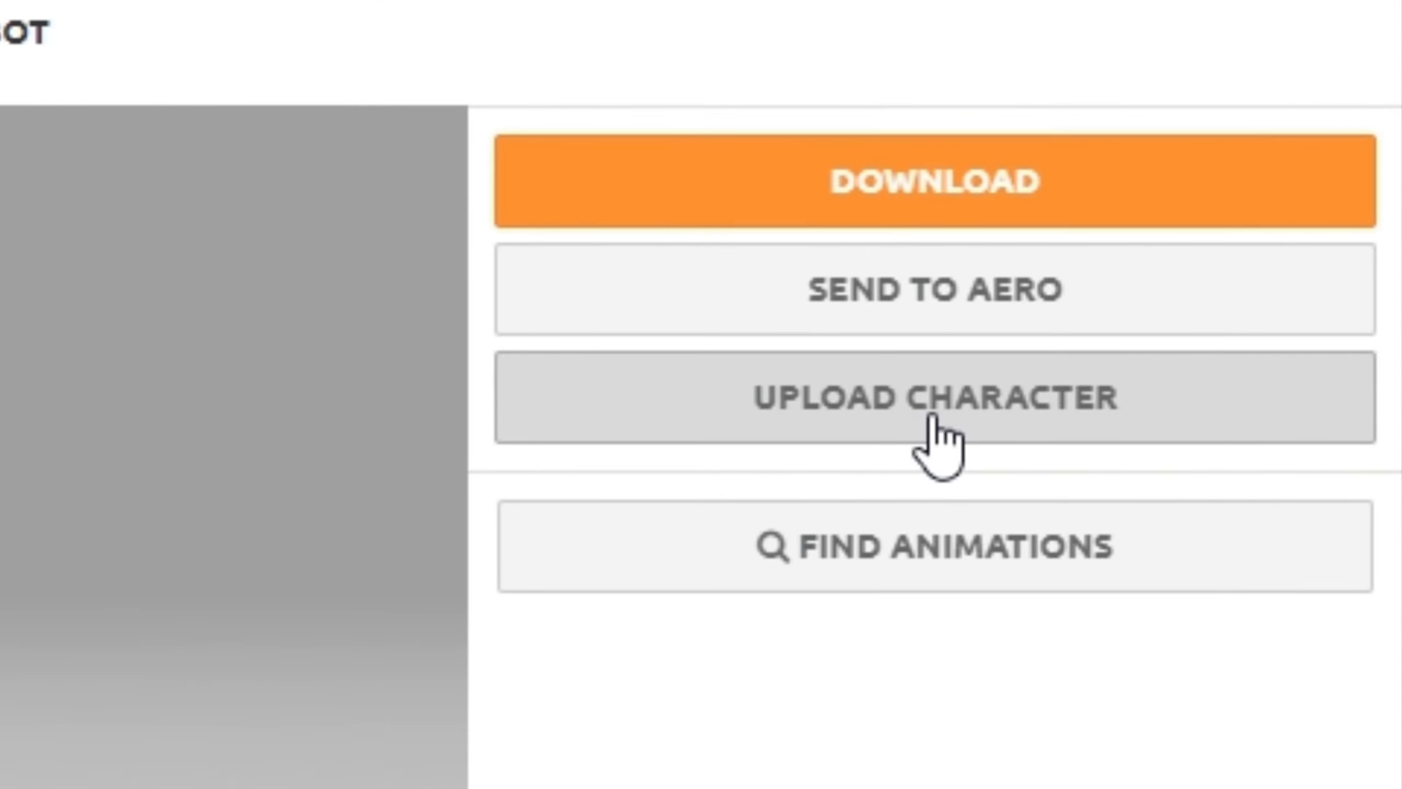
# Upload the exported Wingman character file and accept its front-facing orientation in the Auto-Rigger.
pyautogui.click(972, 392)
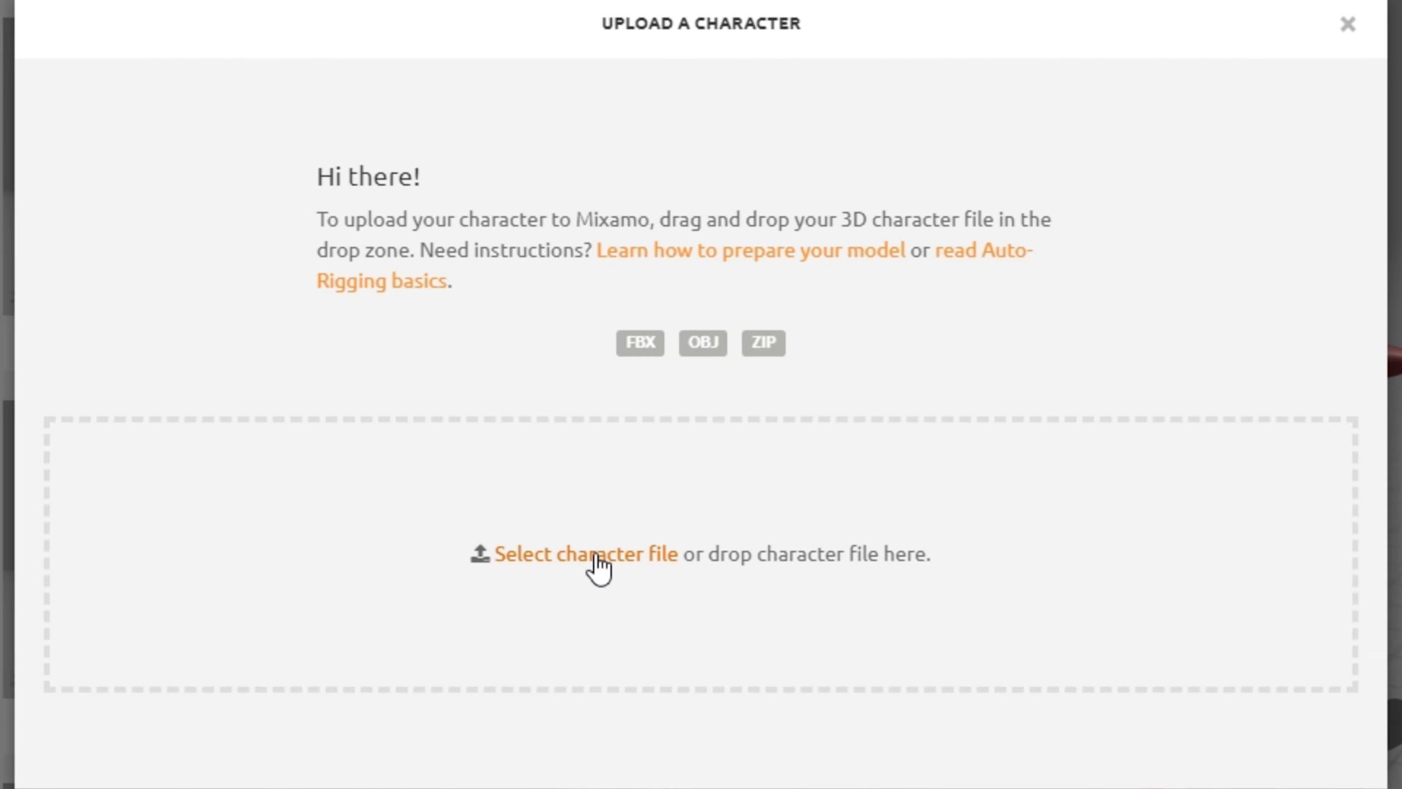
pyautogui.click(597, 563)
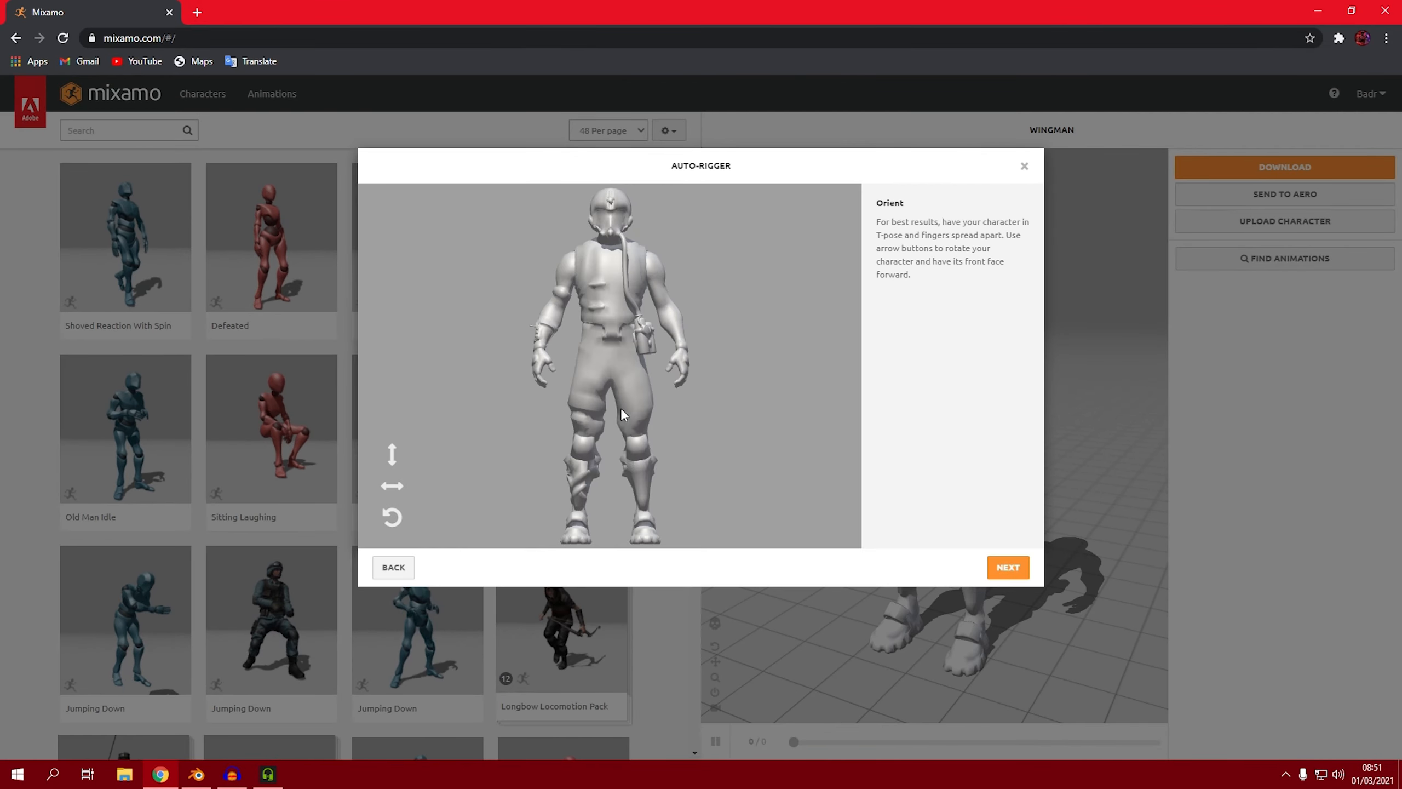
pyautogui.click(998, 565)
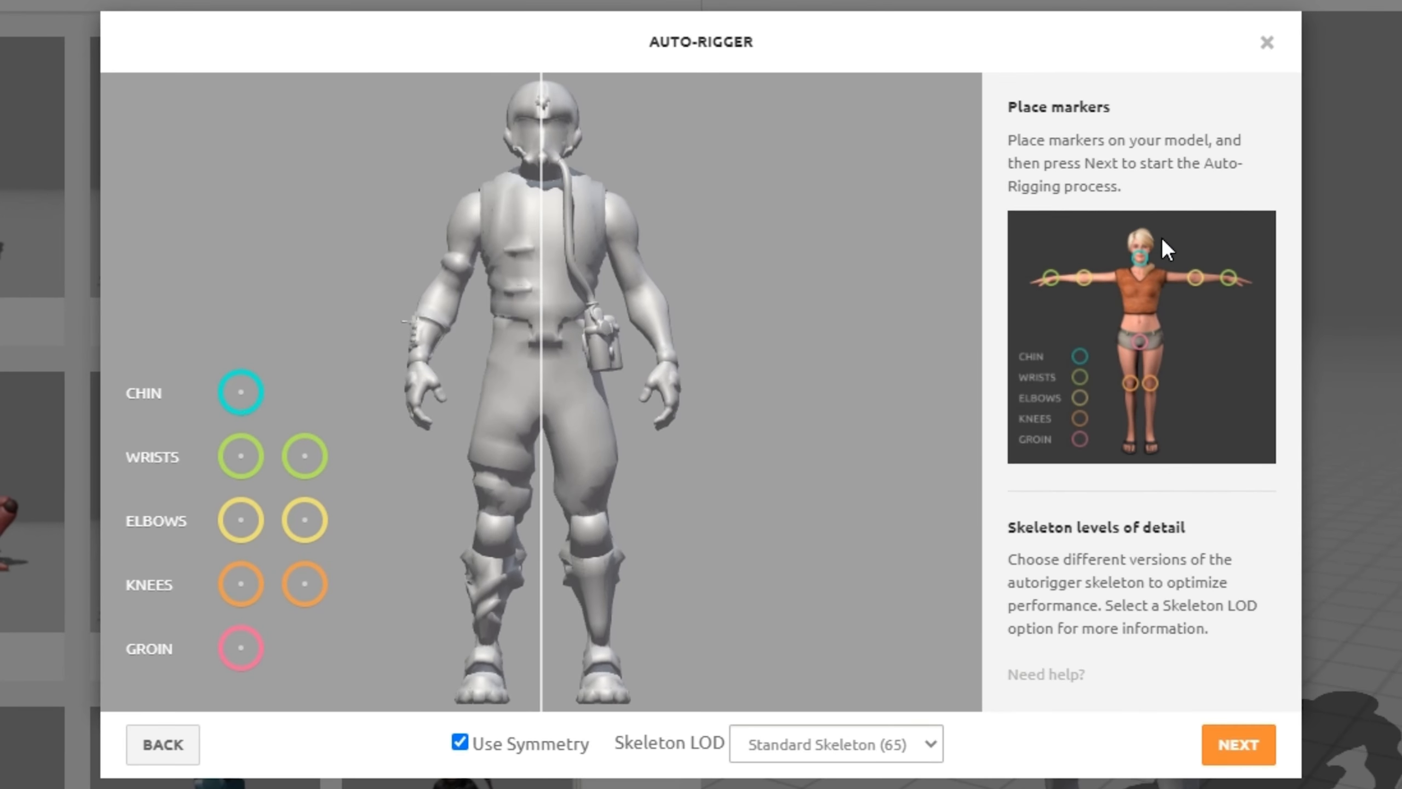
# Place the chin, wrist, elbow, knee and groin markers on the model with symmetry and start the auto-rigging.
pyautogui.moveTo(246, 395)
pyautogui.mouseDown()
pyautogui.moveTo(464, 268)
pyautogui.moveTo(559, 176)
pyautogui.moveTo(543, 159)
pyautogui.mouseUp()
pyautogui.moveTo(242, 458)
pyautogui.mouseDown()
pyautogui.moveTo(420, 431)
pyautogui.moveTo(438, 369)
pyautogui.mouseUp()
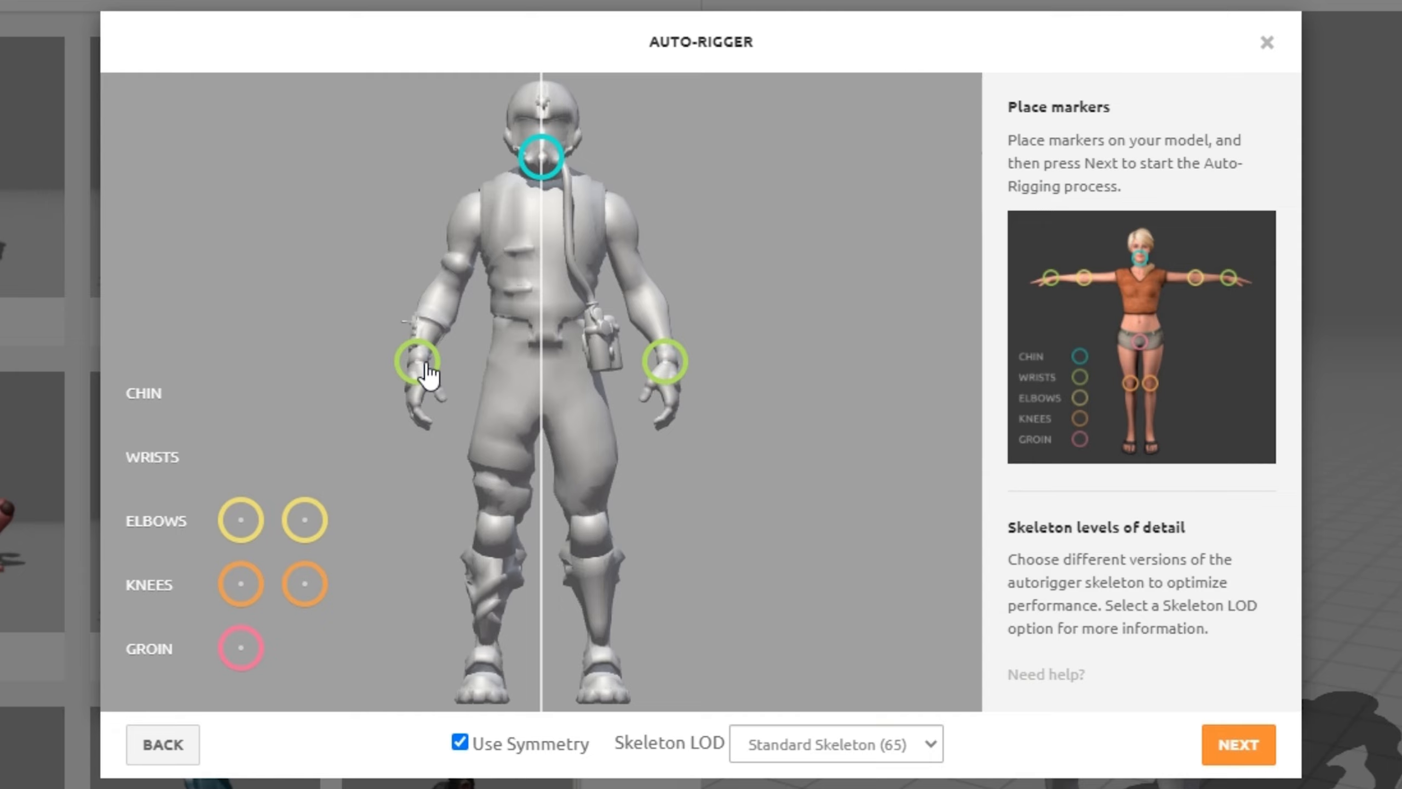
pyautogui.moveTo(265, 514)
pyautogui.mouseDown()
pyautogui.moveTo(251, 511)
pyautogui.moveTo(460, 322)
pyautogui.moveTo(456, 294)
pyautogui.mouseUp()
pyautogui.moveTo(241, 583); pyautogui.dragTo(505, 533)
pyautogui.moveTo(241, 649)
pyautogui.mouseDown()
pyautogui.moveTo(419, 589)
pyautogui.moveTo(552, 414)
pyautogui.mouseUp()
pyautogui.click(1237, 746)
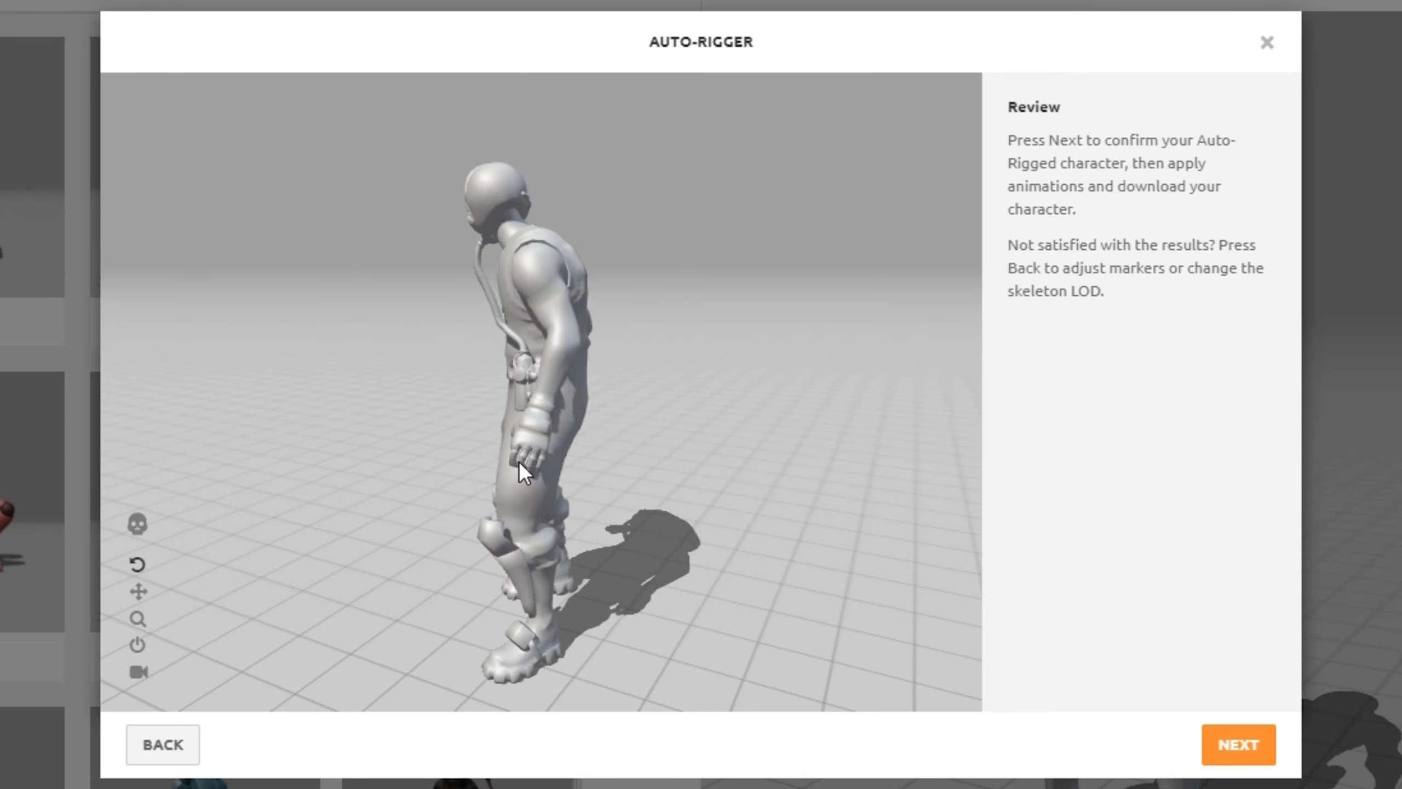
# Inspect the rigged character from another angle, accept it and proceed with it as the new character.
pyautogui.moveTo(519, 460); pyautogui.dragTo(657, 503)
pyautogui.click(1242, 744)
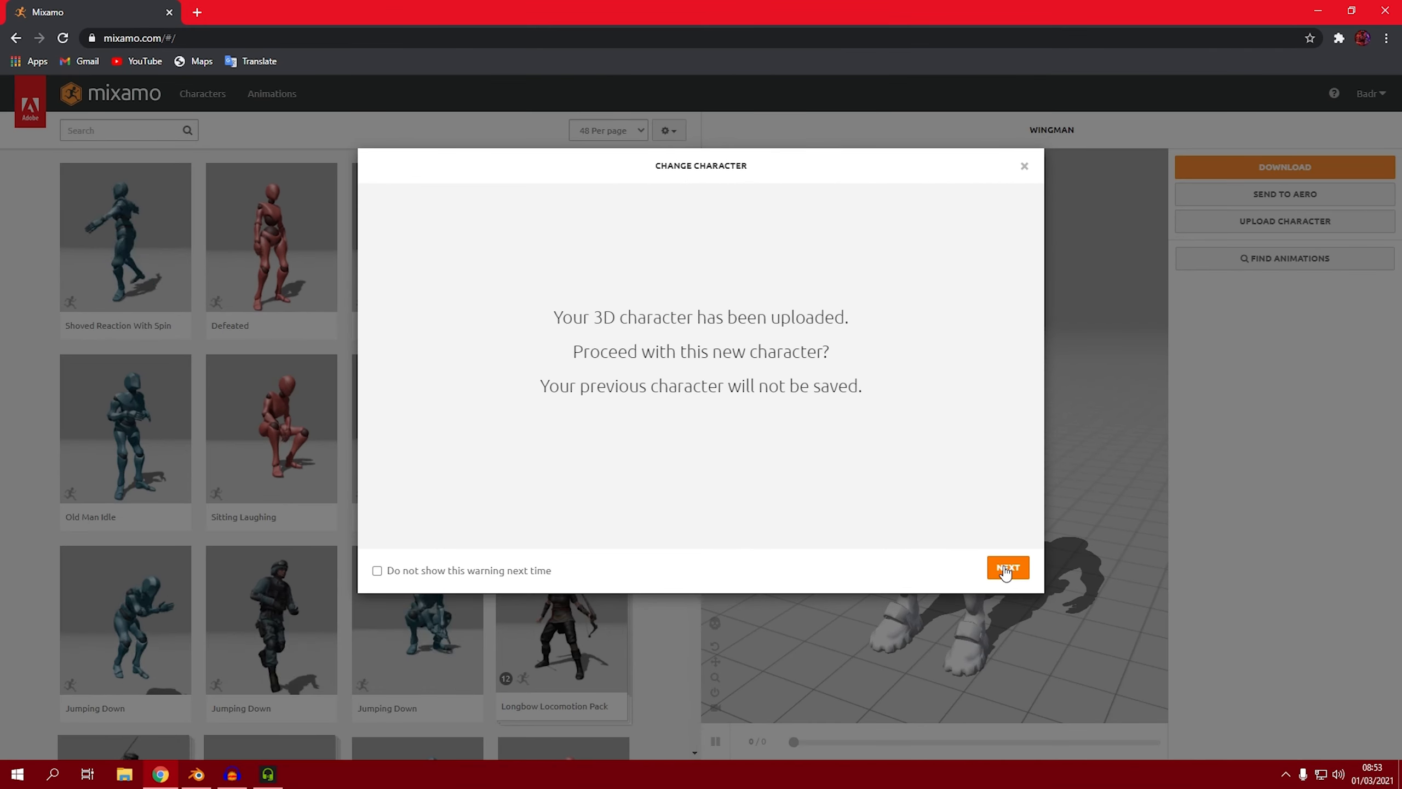
pyautogui.click(1008, 568)
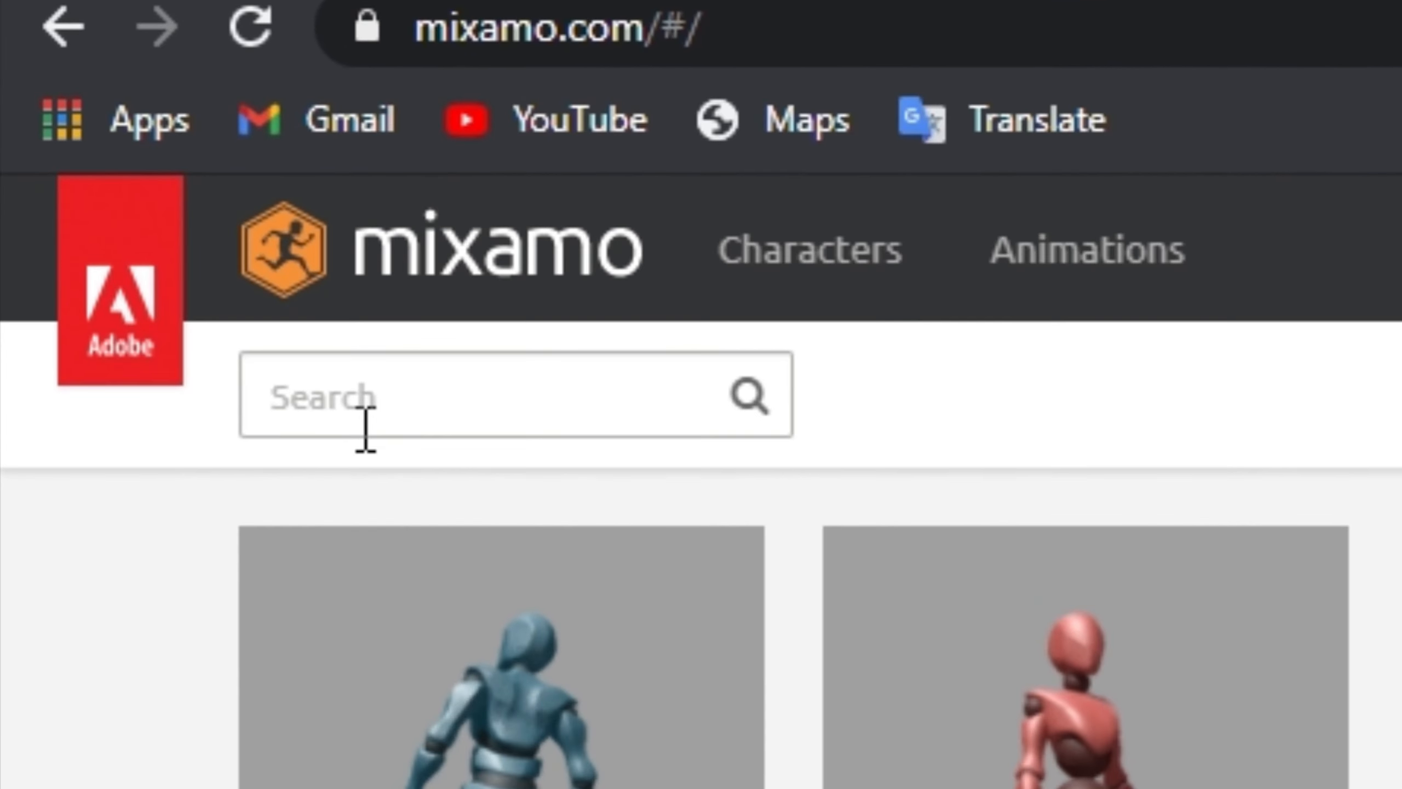
# Search the animation library for "walking" and look through the matching animations.
pyautogui.click(134, 185)
pyautogui.write('walking')
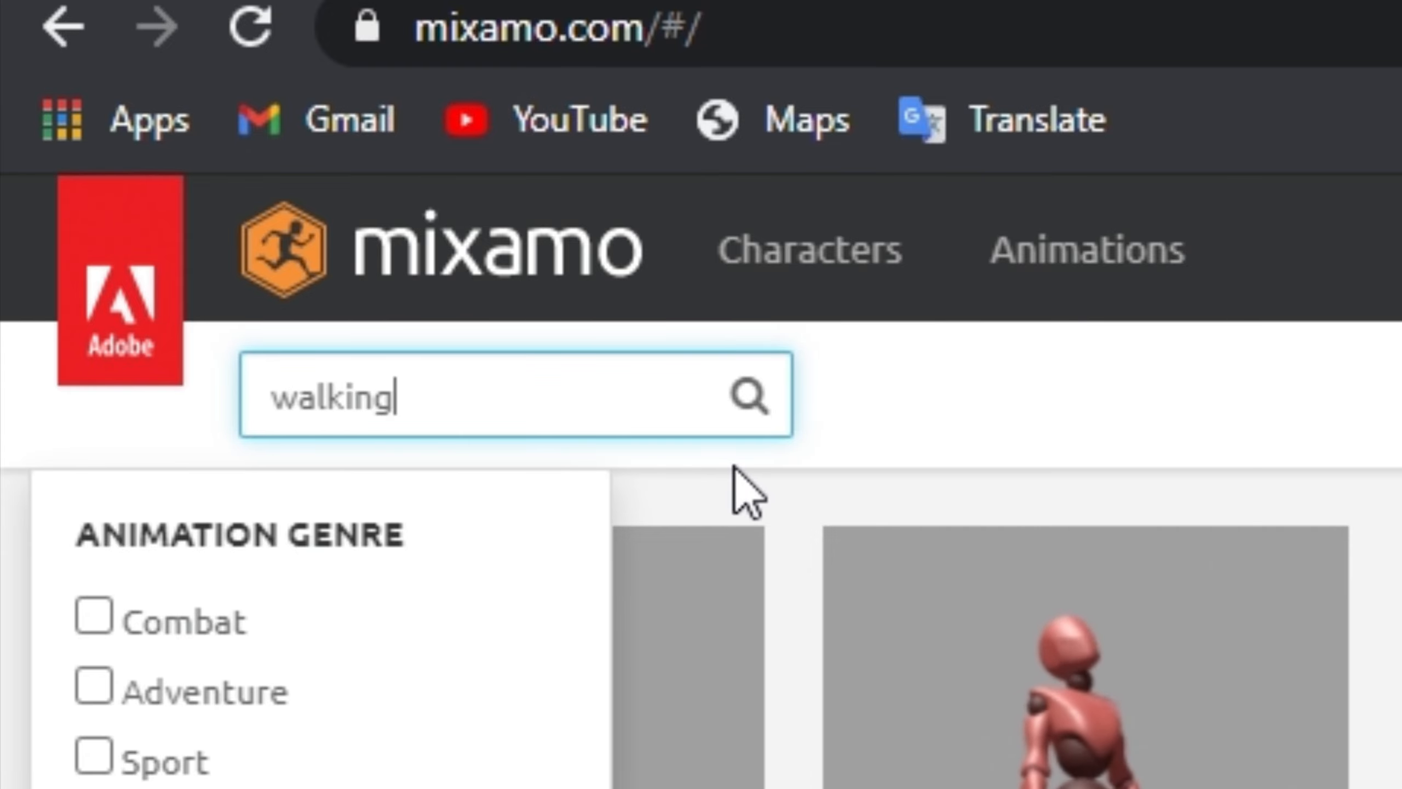
pyautogui.press('Return')
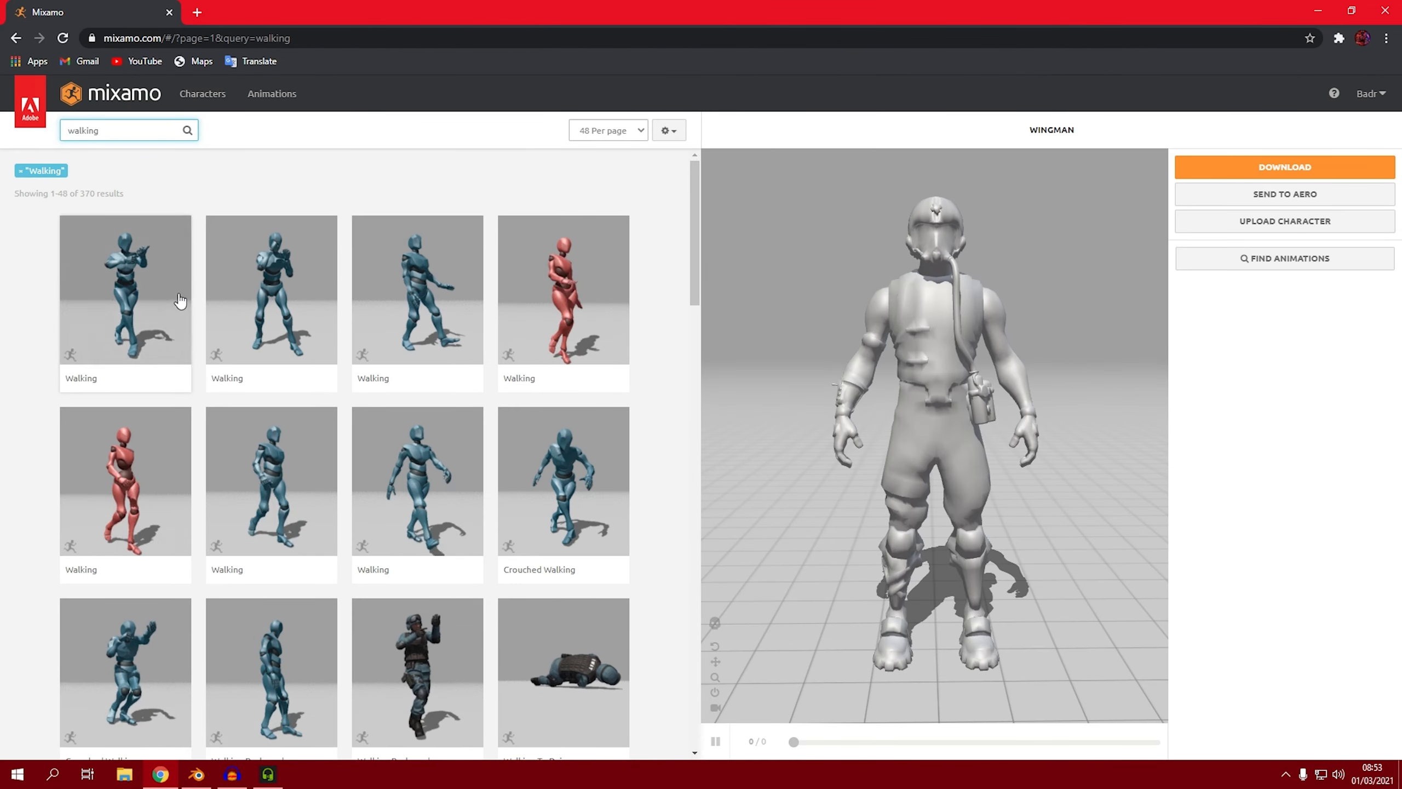
pyautogui.scroll(-5, 182, 302)
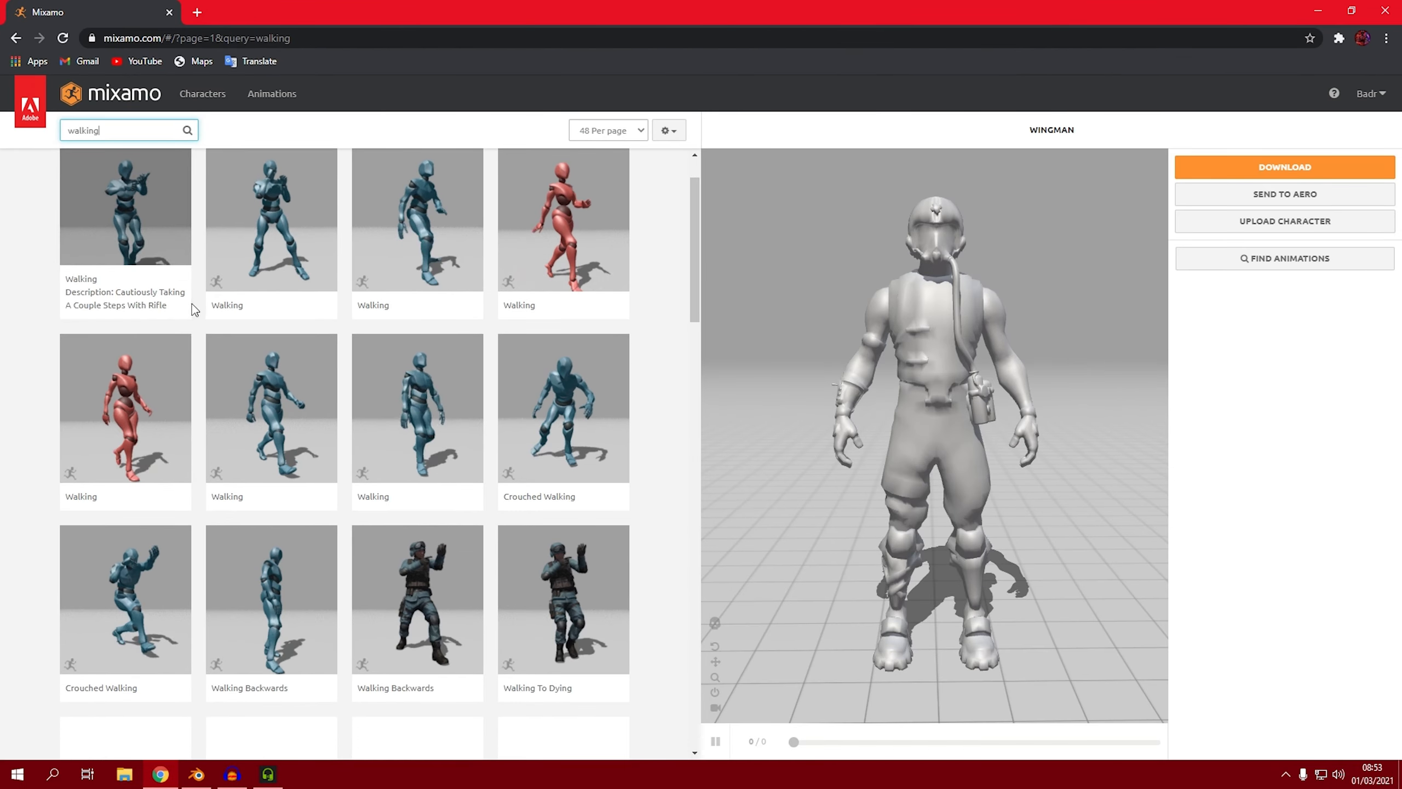
pyautogui.scroll(-9, 249, 270)
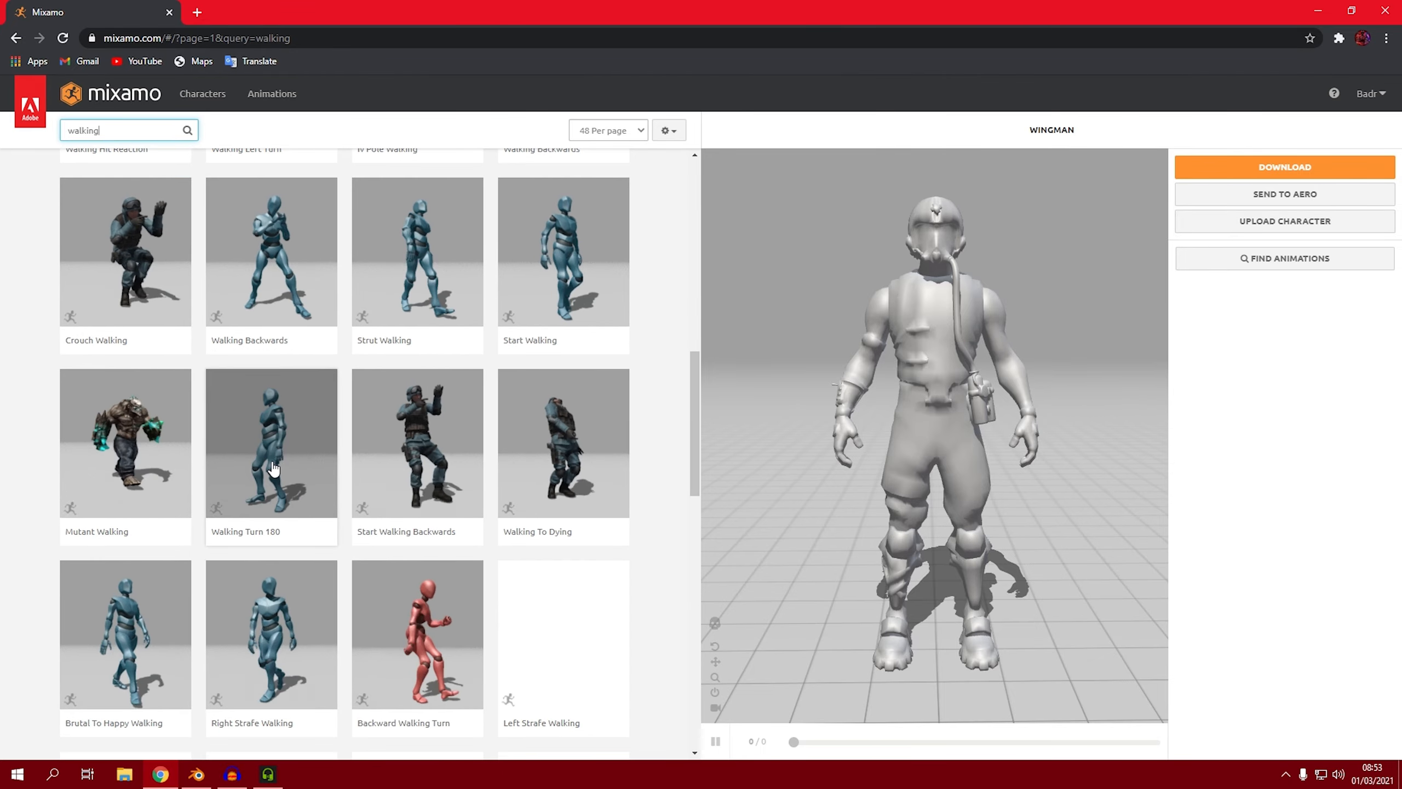
pyautogui.scroll(13, 298, 453)
pyautogui.scroll(1, 293, 414)
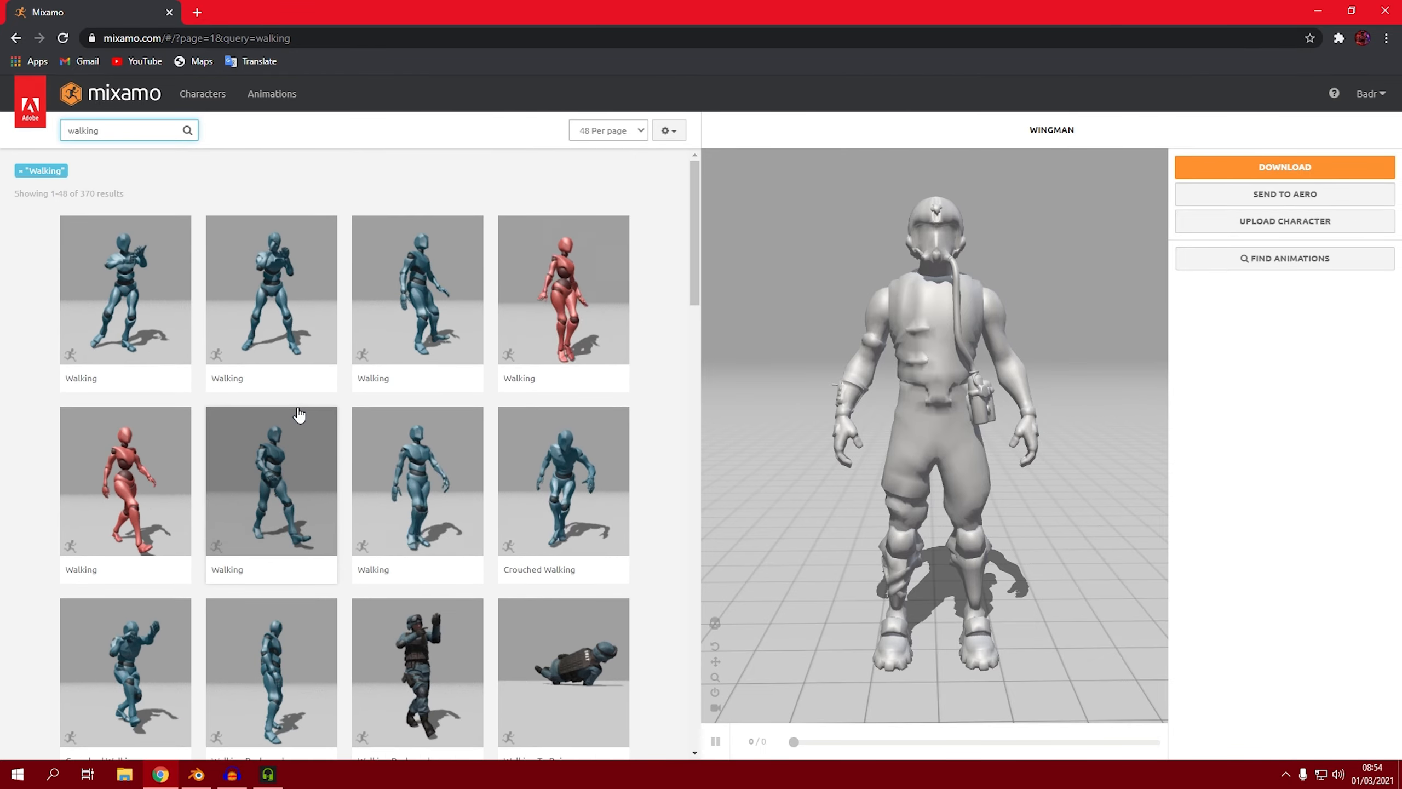
# Apply the second Walking animation in the second row to Wingman and toggle the follow camera in the preview.
pyautogui.click(281, 491)
pyautogui.click(715, 707)
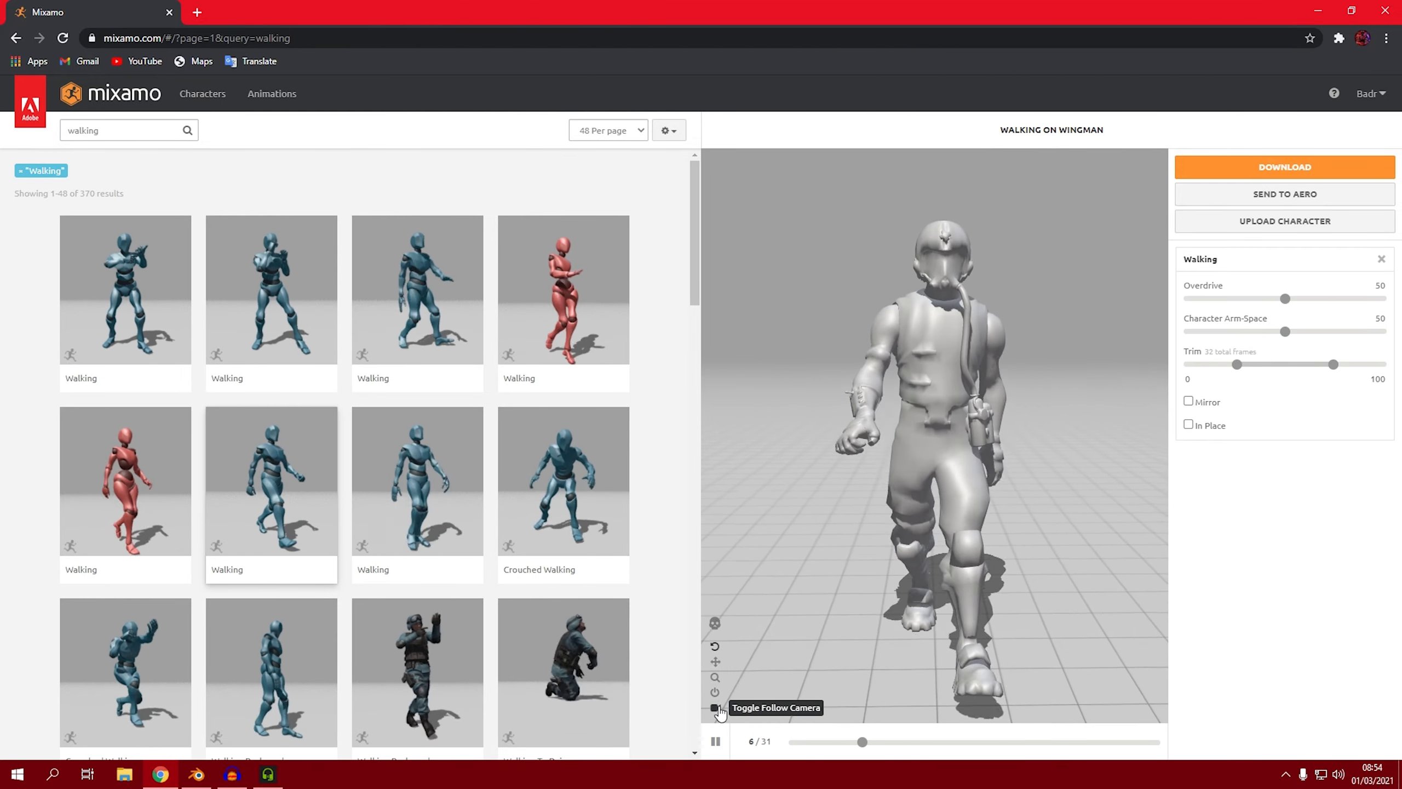
pyautogui.moveTo(1008, 543); pyautogui.dragTo(1025, 498)
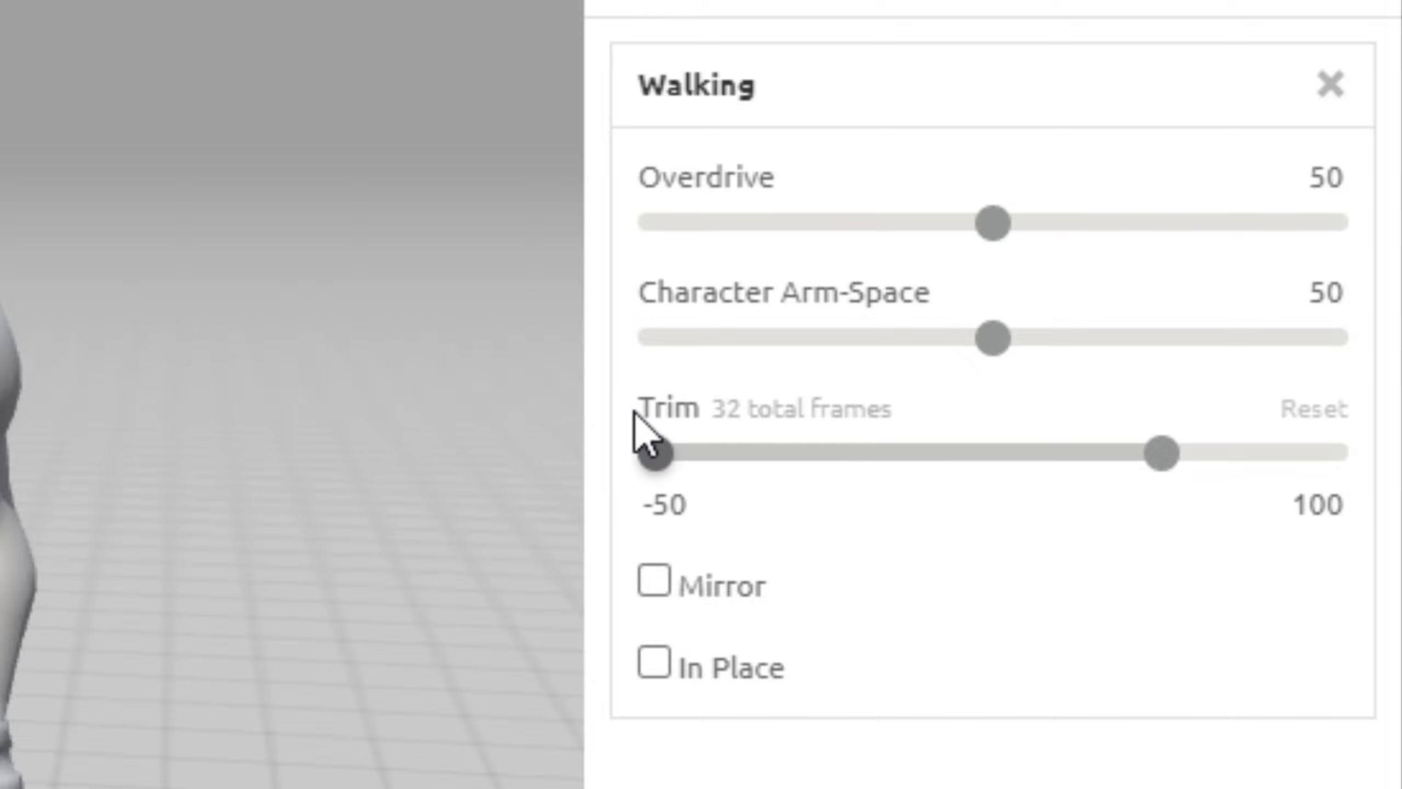
# Extend the Walking animation's trim range to start at -50 and end at its maximum.
pyautogui.moveTo(577, 403); pyautogui.dragTo(570, 403)
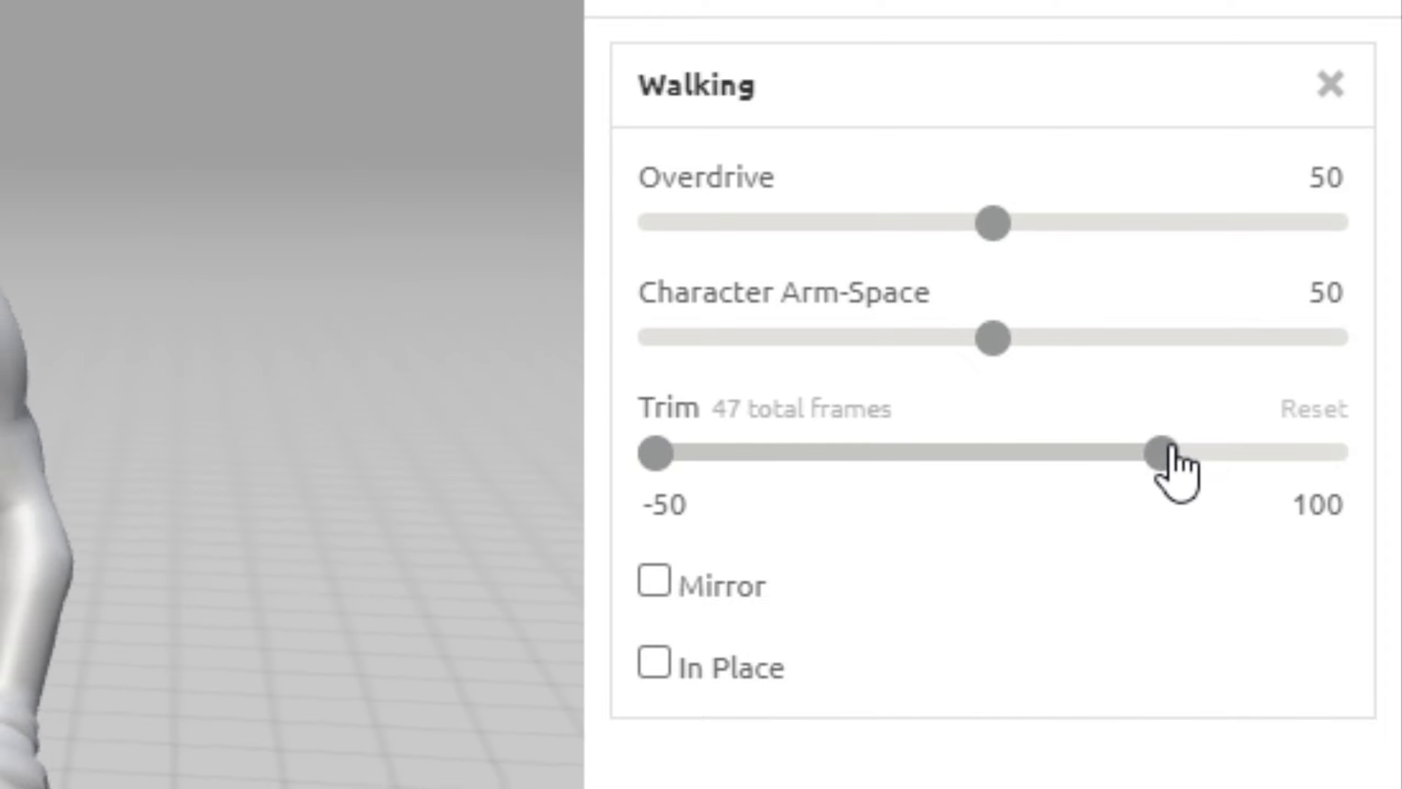
pyautogui.moveTo(1162, 453); pyautogui.dragTo(1396, 500)
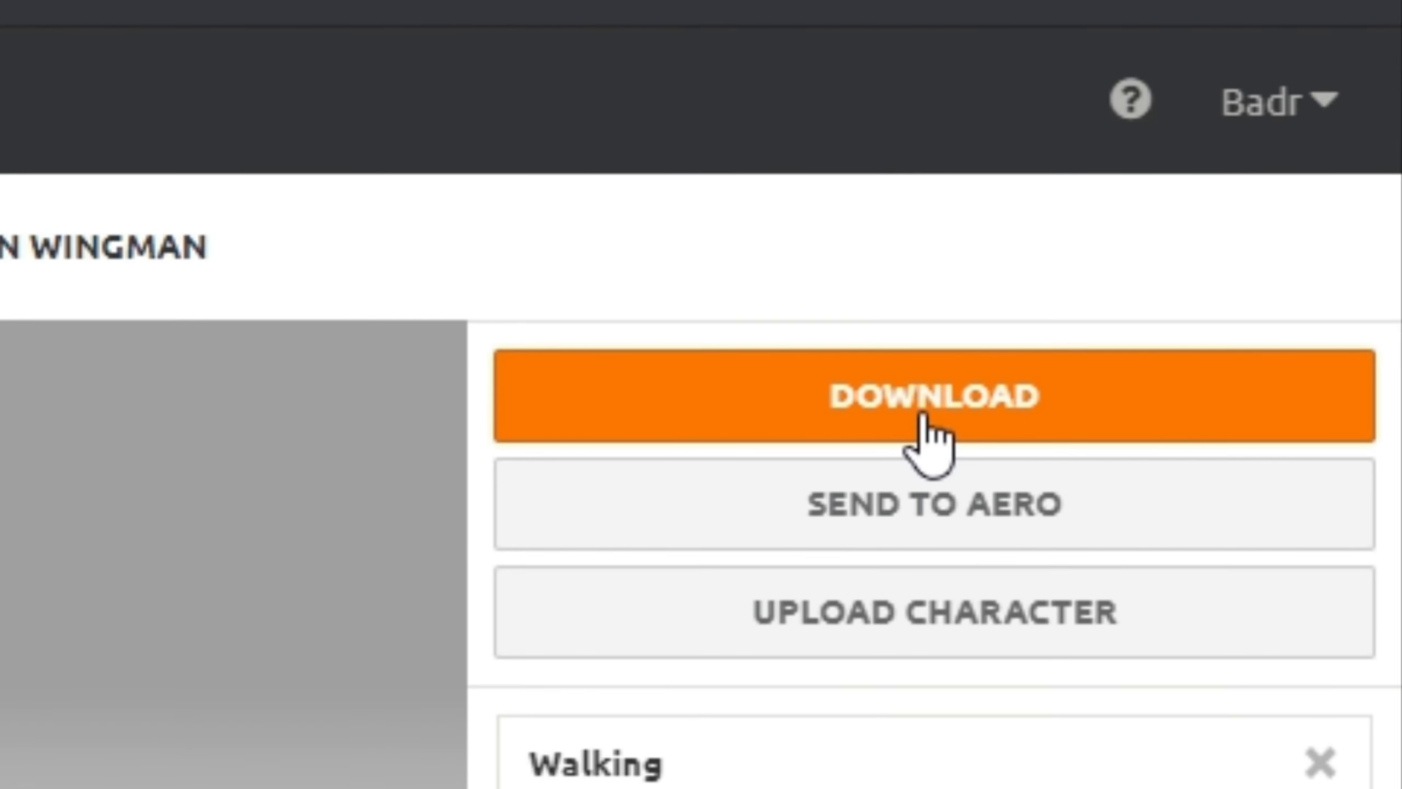
# Download the Walking animation for Wingman as FBX Binary at 24 frames per second, with skin and no keyframe reduction.
pyautogui.click(925, 420)
pyautogui.click(352, 488)
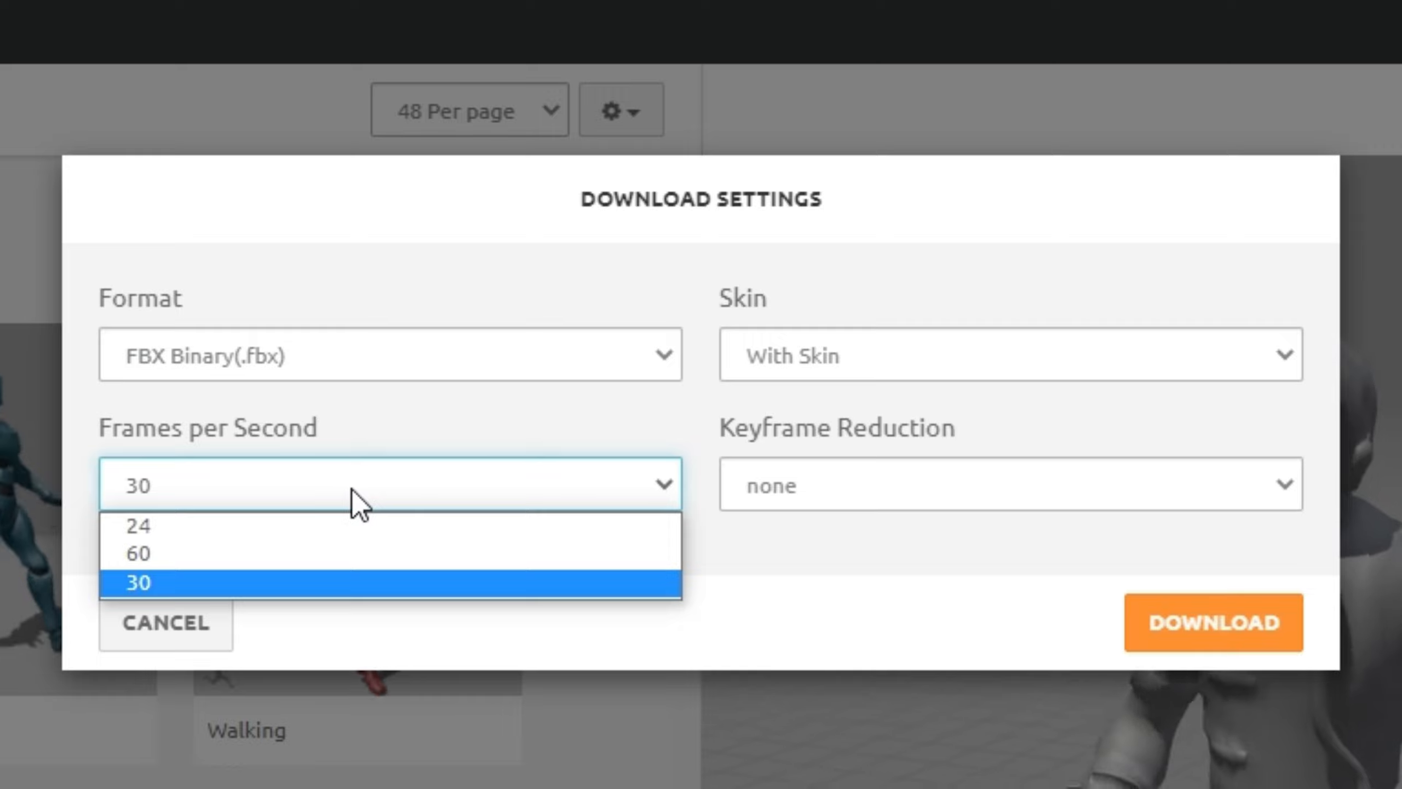
pyautogui.click(311, 527)
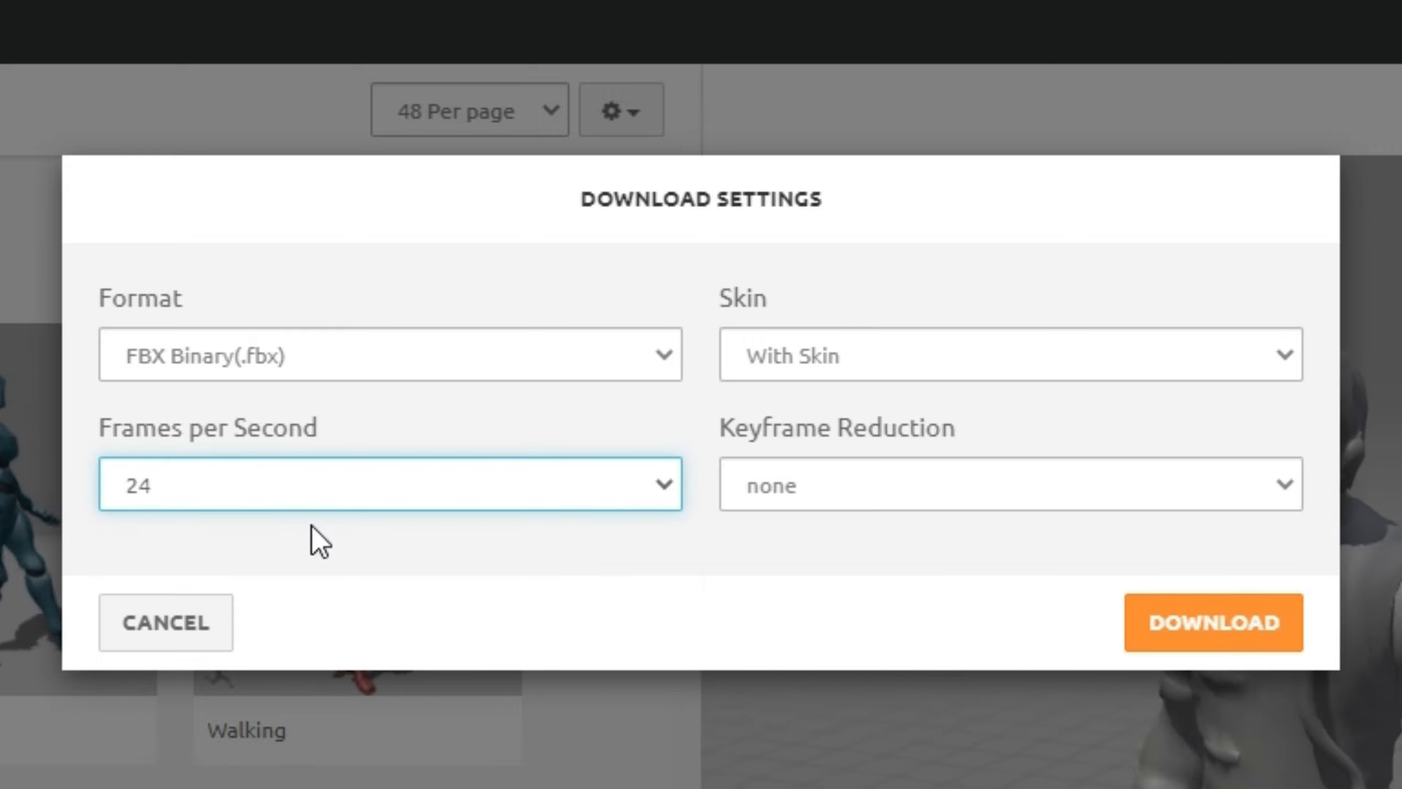
pyautogui.click(812, 366)
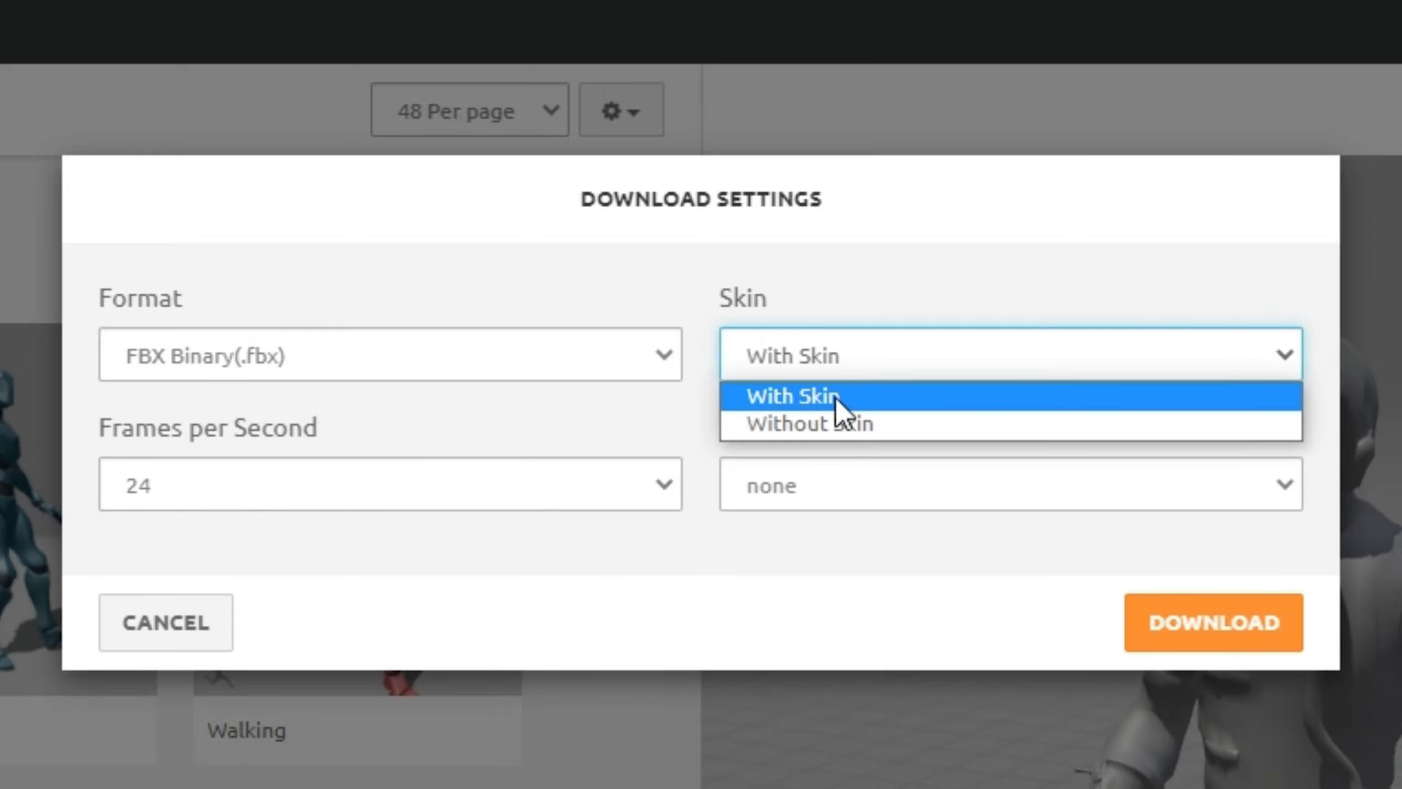
pyautogui.click(805, 397)
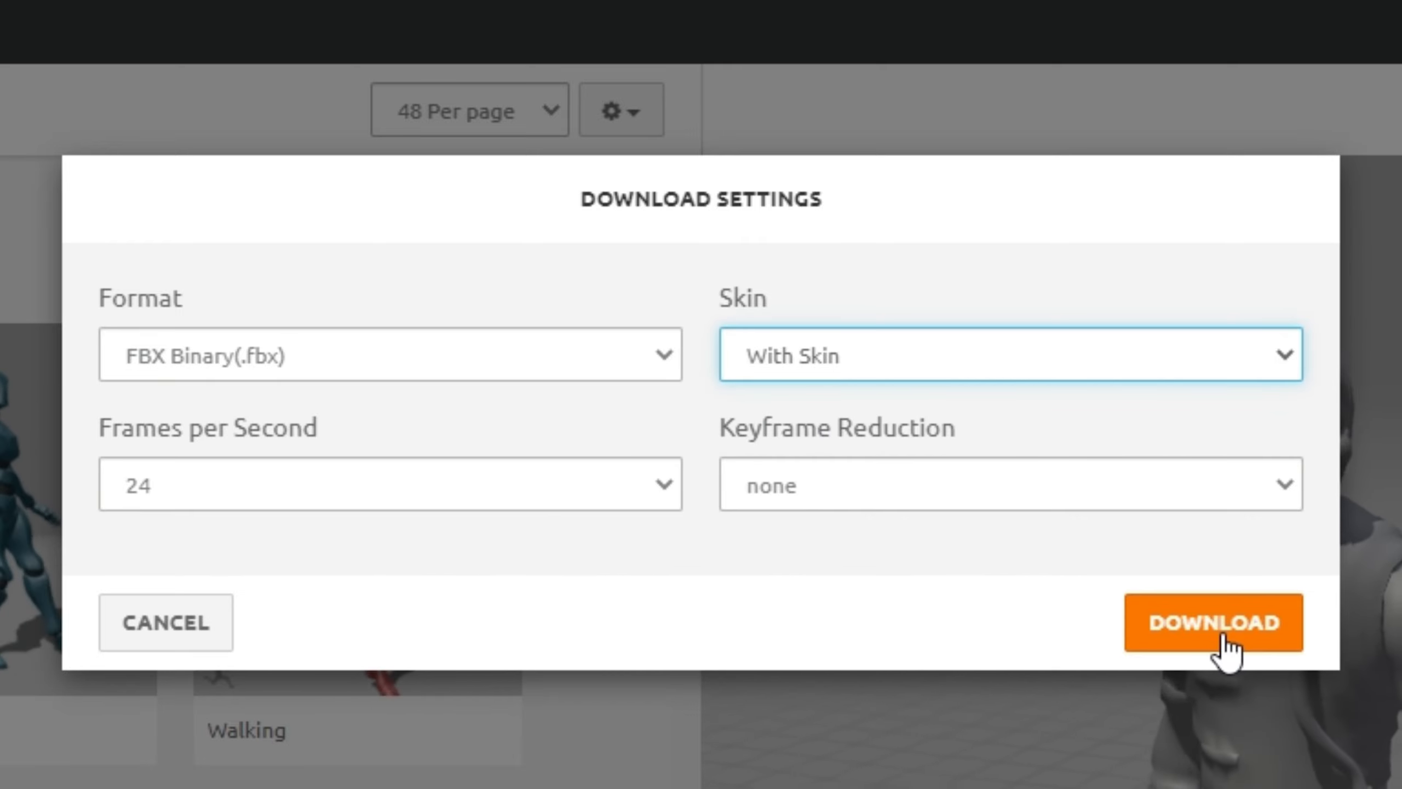
pyautogui.click(1226, 647)
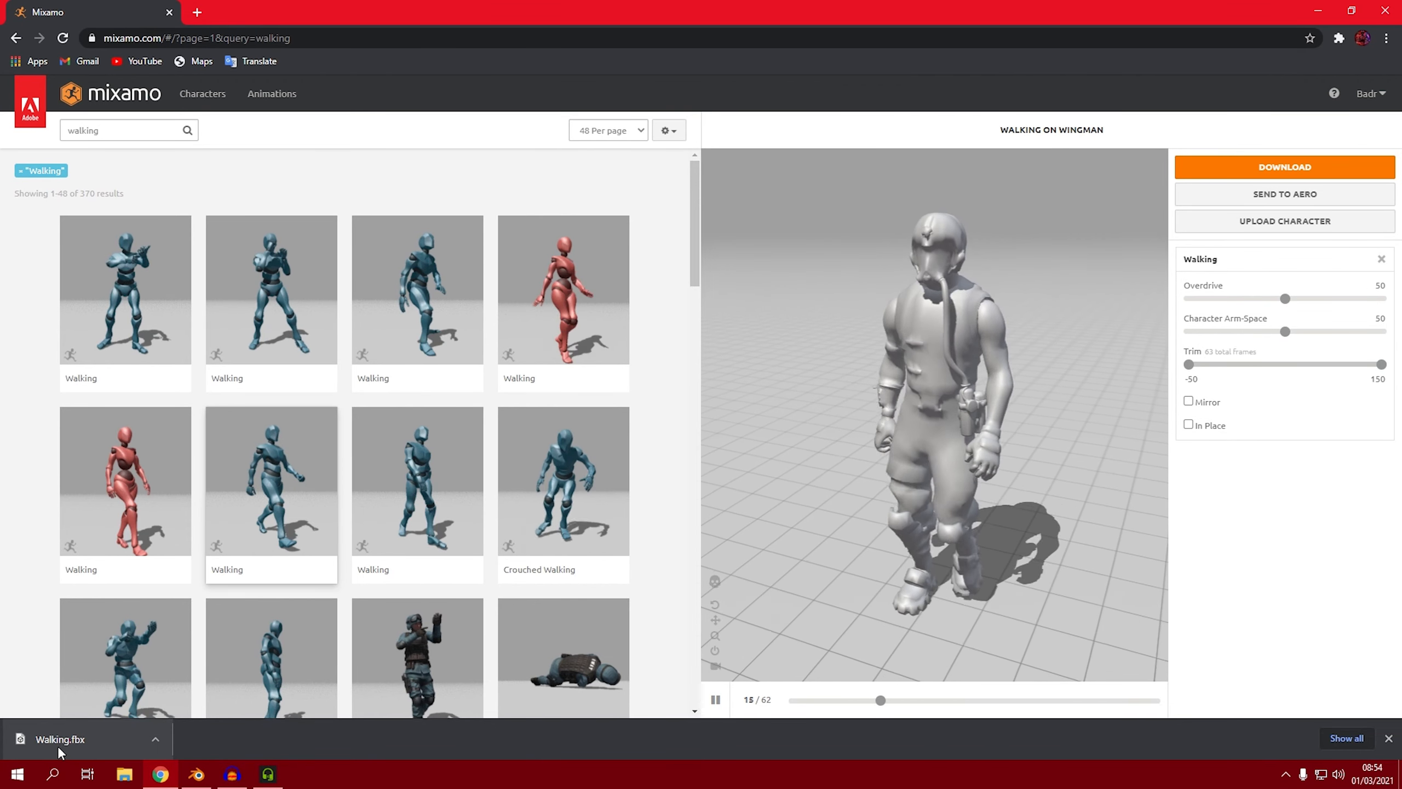
# Switch to Blender and delete all the original character objects from the Wingman scene.
pyautogui.click(198, 776)
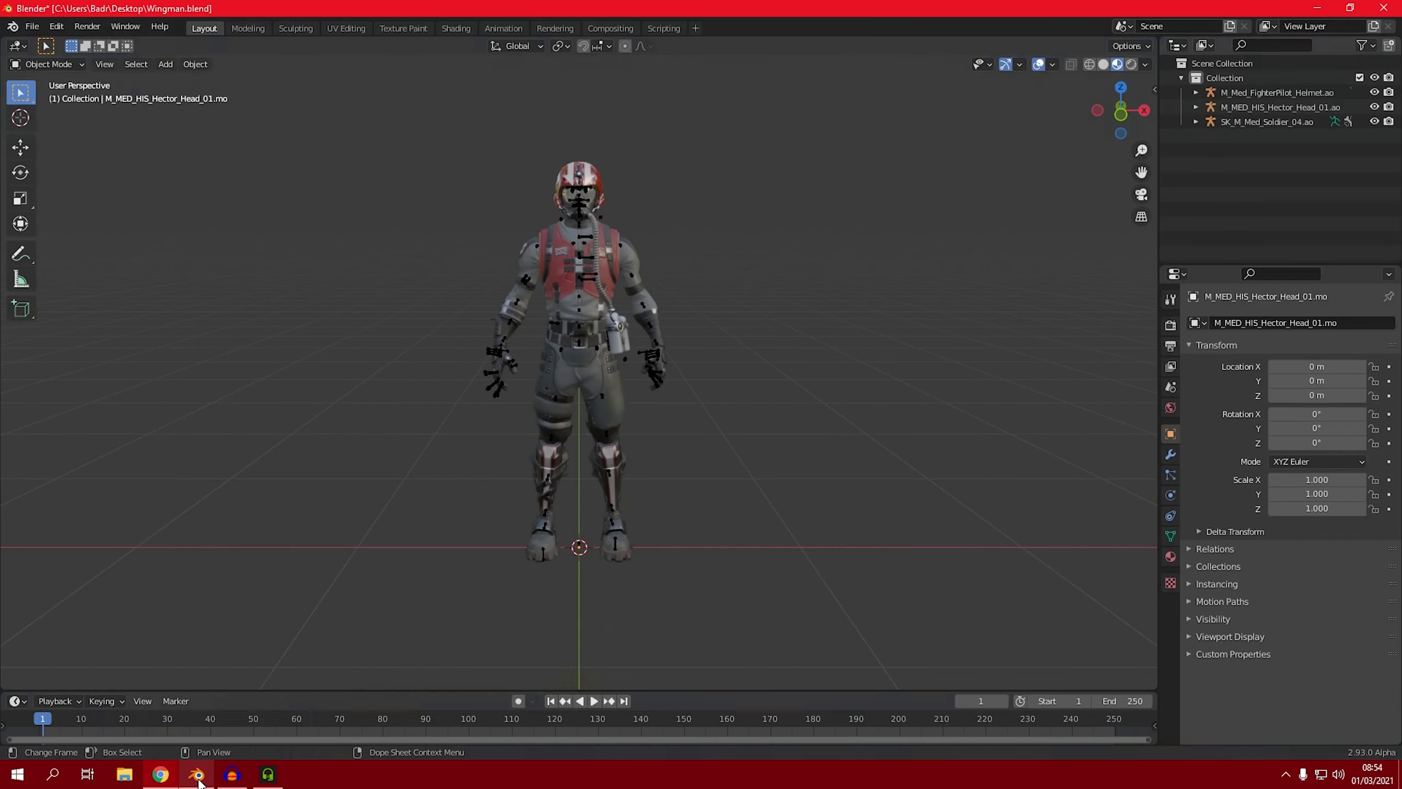
pyautogui.moveTo(561, 596); pyautogui.dragTo(689, 513, button='middle')
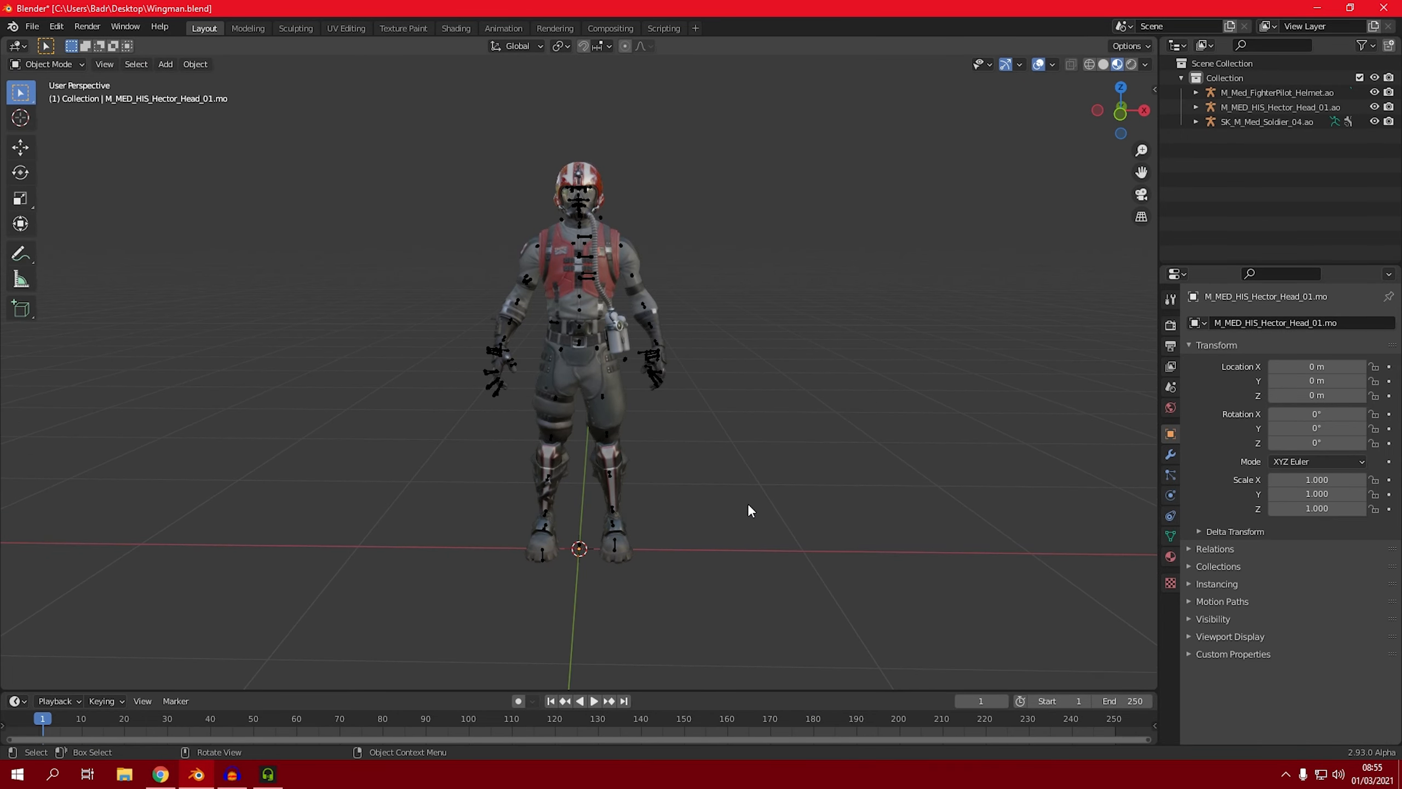
pyautogui.press('a')
pyautogui.moveTo(747, 503); pyautogui.dragTo(719, 466, button='middle')
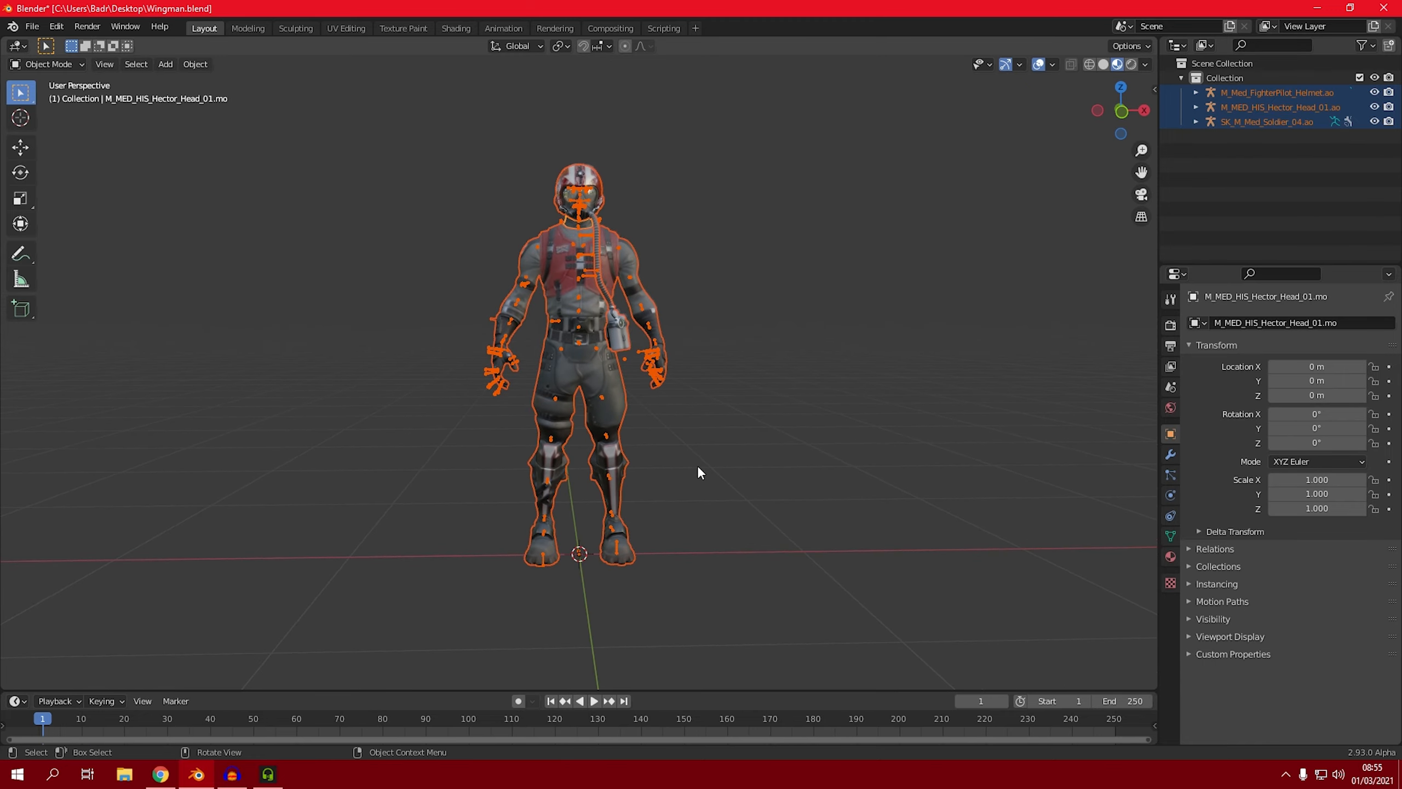
pyautogui.press('Delete')
# Import Walking.fbx from the Downloads folder as an FBX file with the default import settings.
pyautogui.click(34, 26)
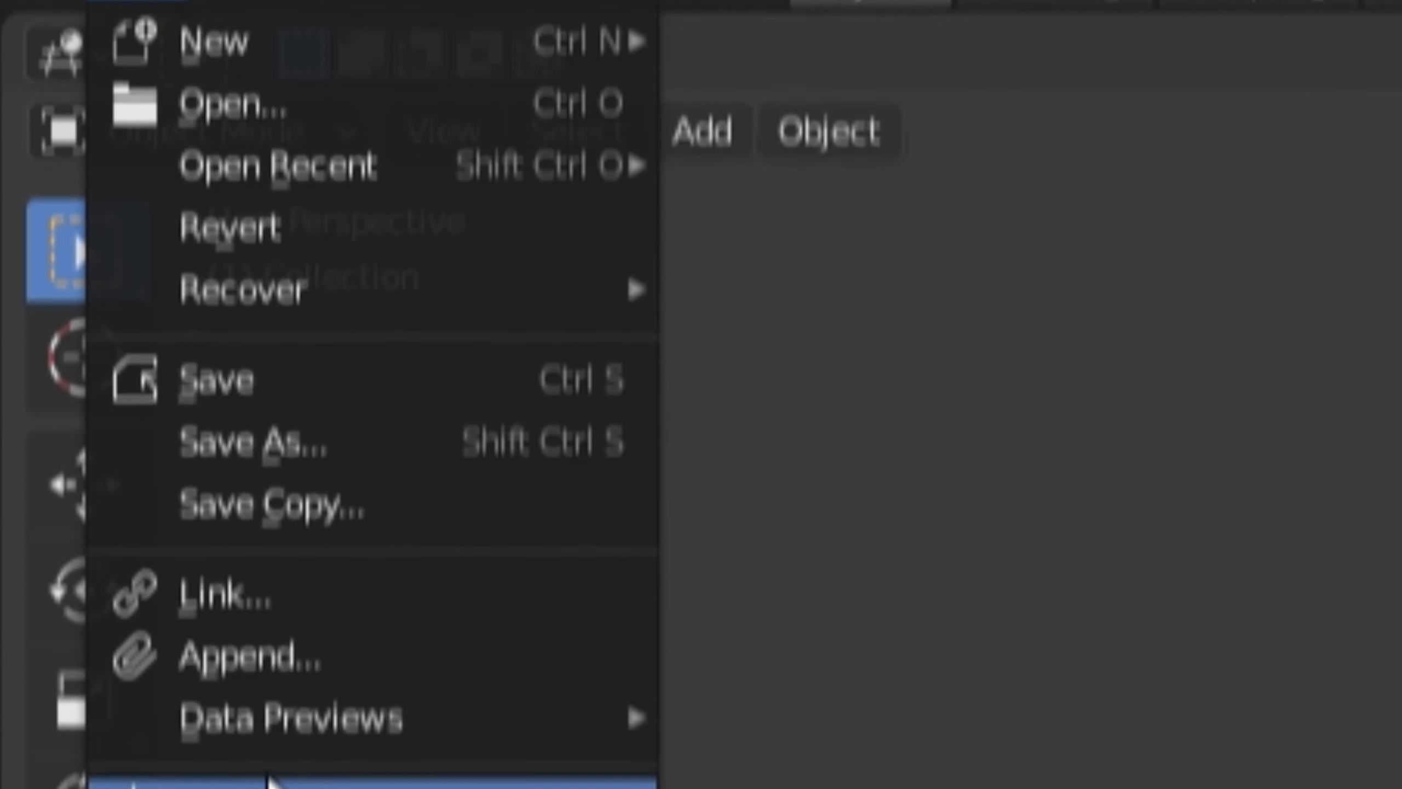
pyautogui.moveTo(167, 684)
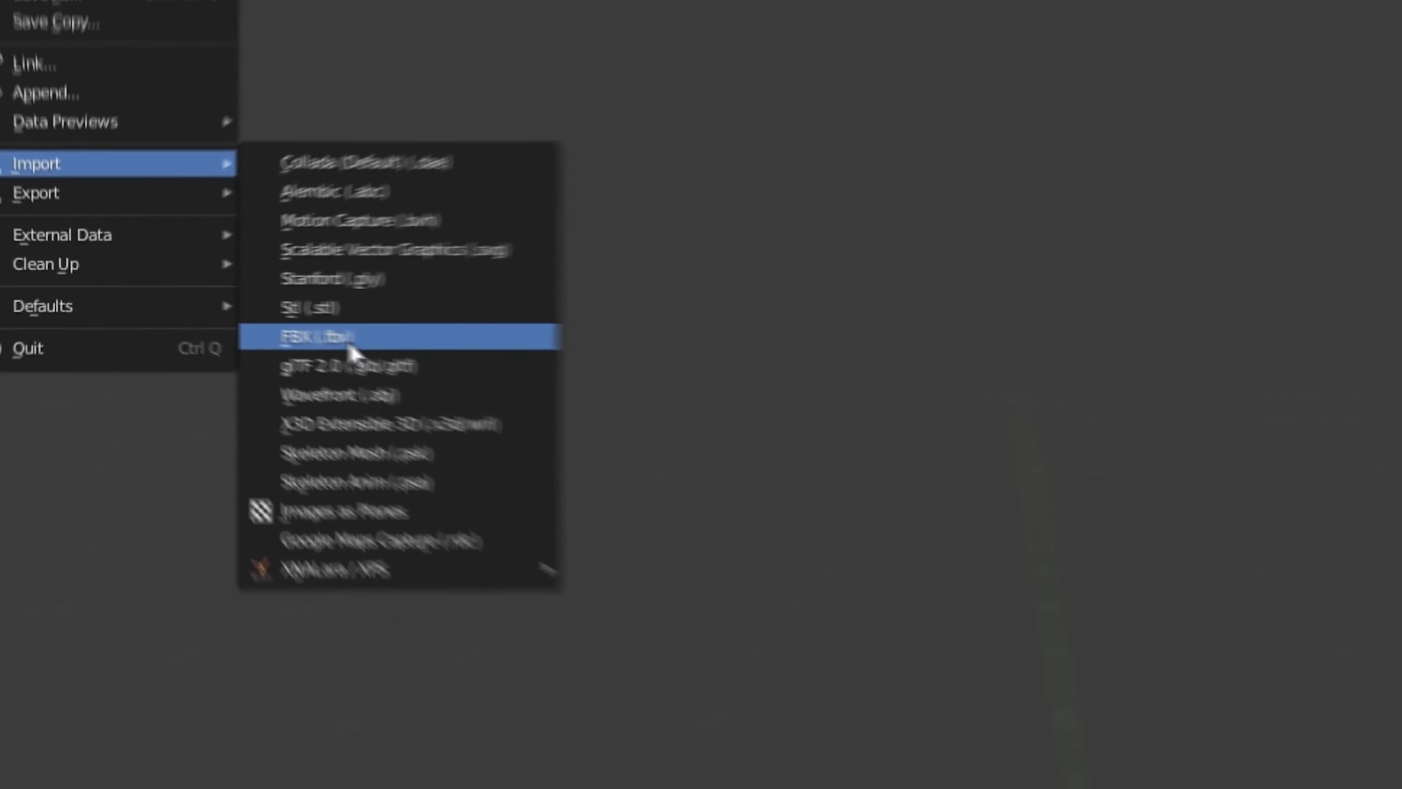
pyautogui.click(665, 411)
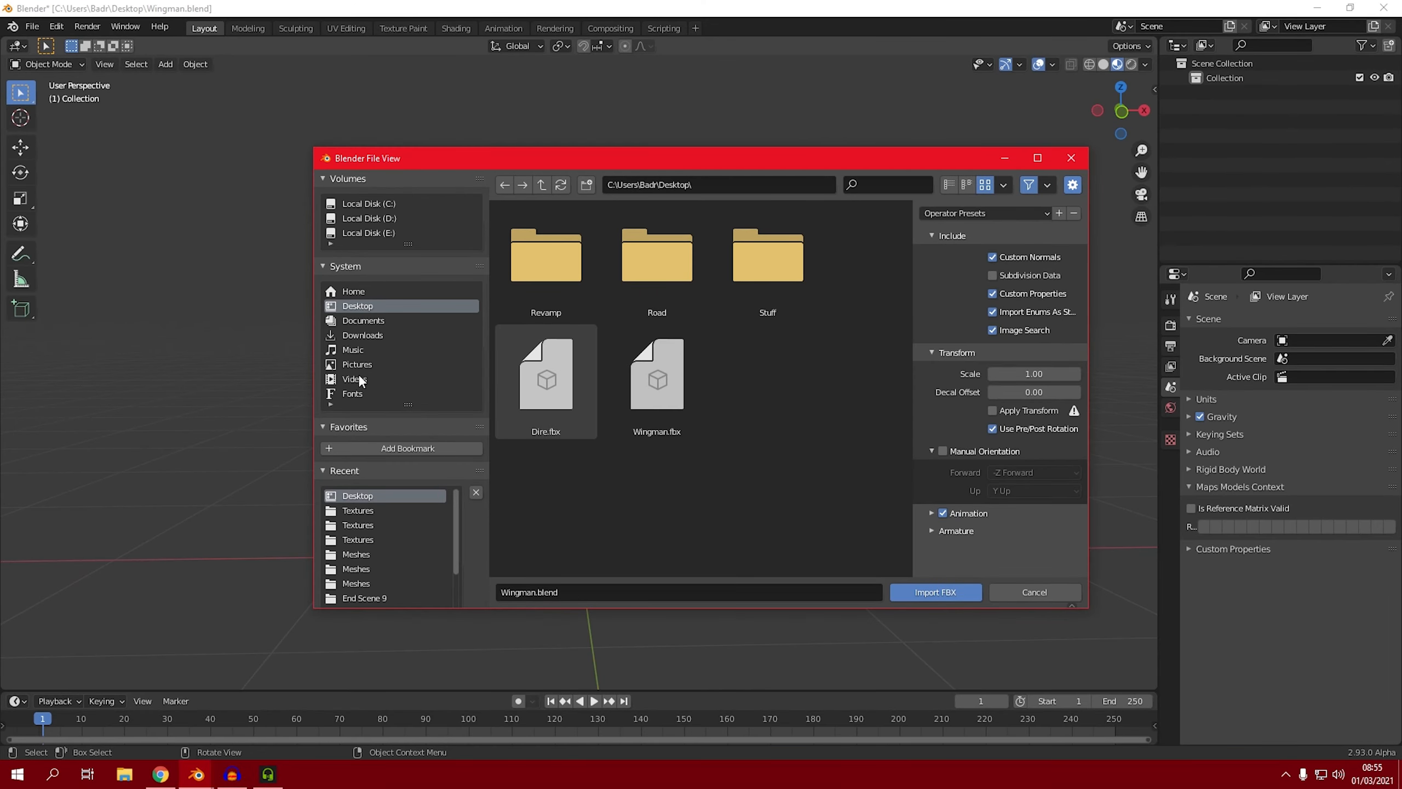
pyautogui.click(376, 337)
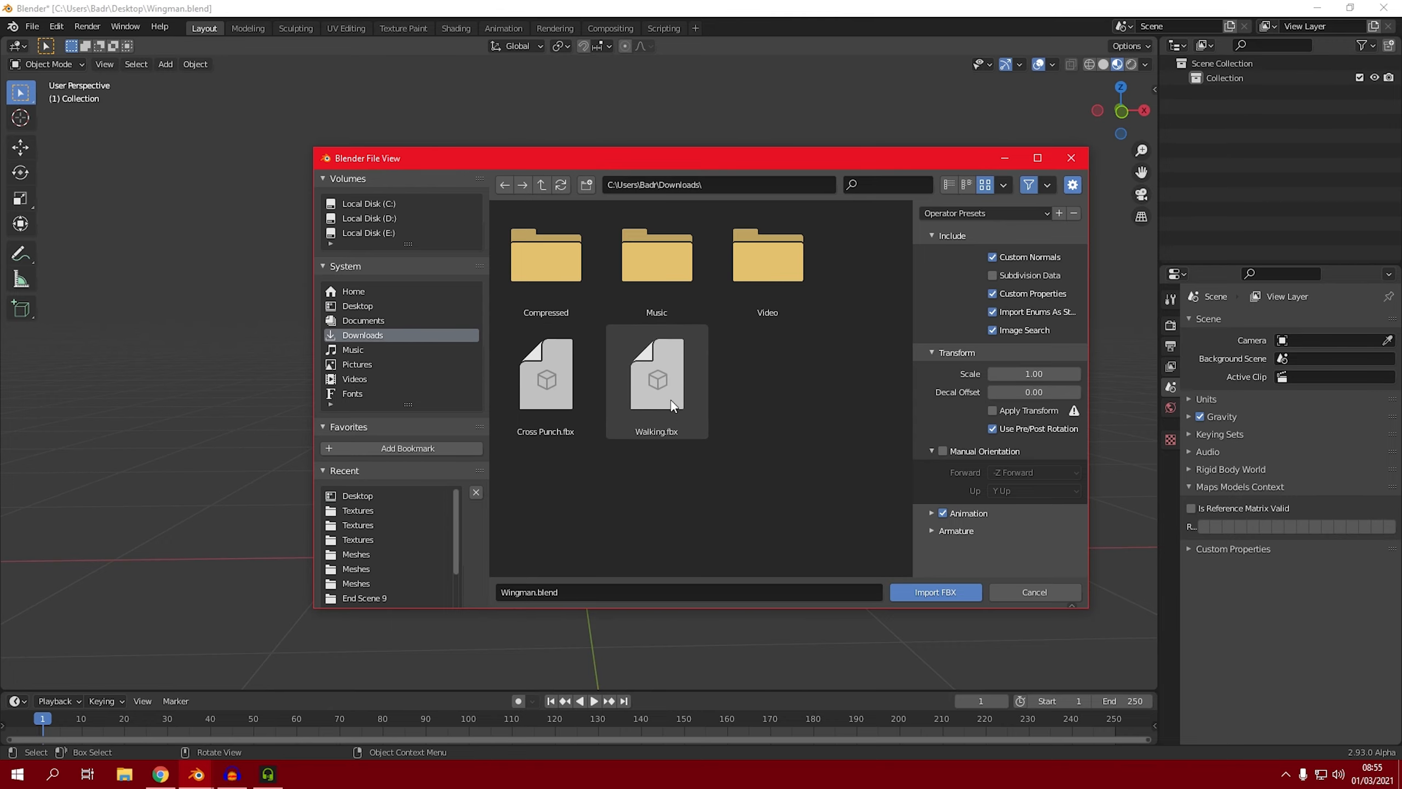
pyautogui.click(644, 391)
pyautogui.click(933, 588)
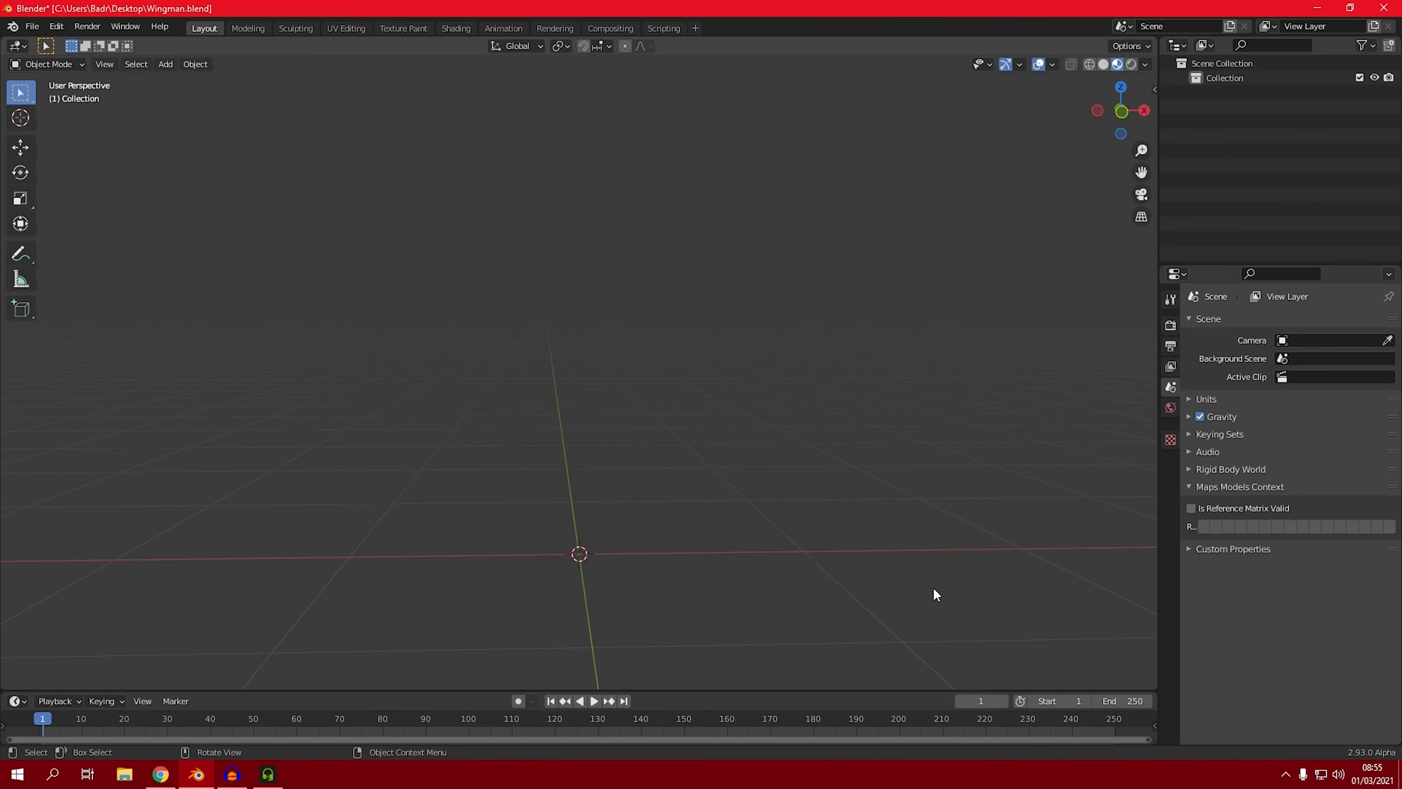
# Set the imported armature's scale to 1 on the X, Y and Z axes.
pyautogui.moveTo(595, 620); pyautogui.dragTo(823, 463, button='middle')
pyautogui.moveTo(837, 347); pyautogui.dragTo(761, 332, button='middle')
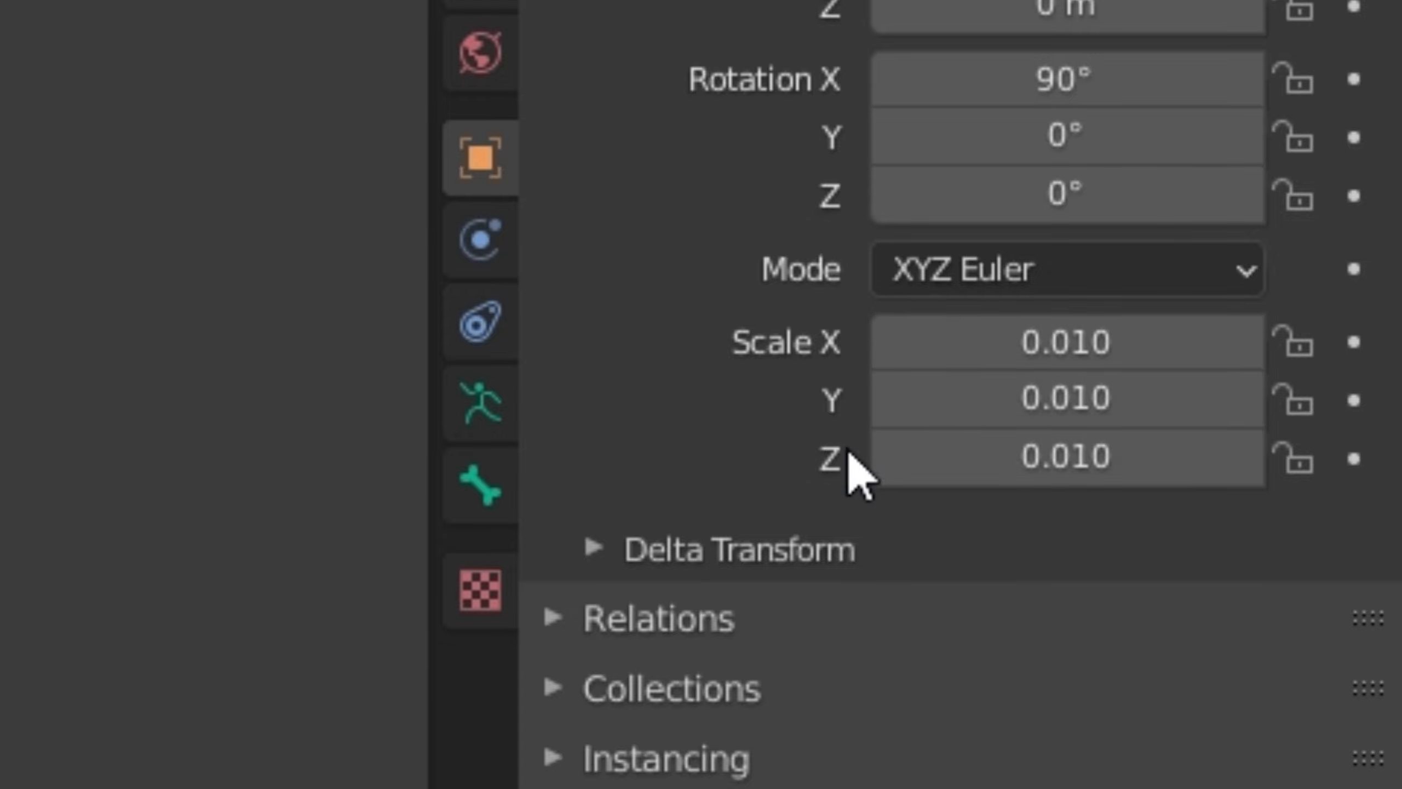
pyautogui.click(1076, 353)
pyautogui.write('1')
pyautogui.press('Return')
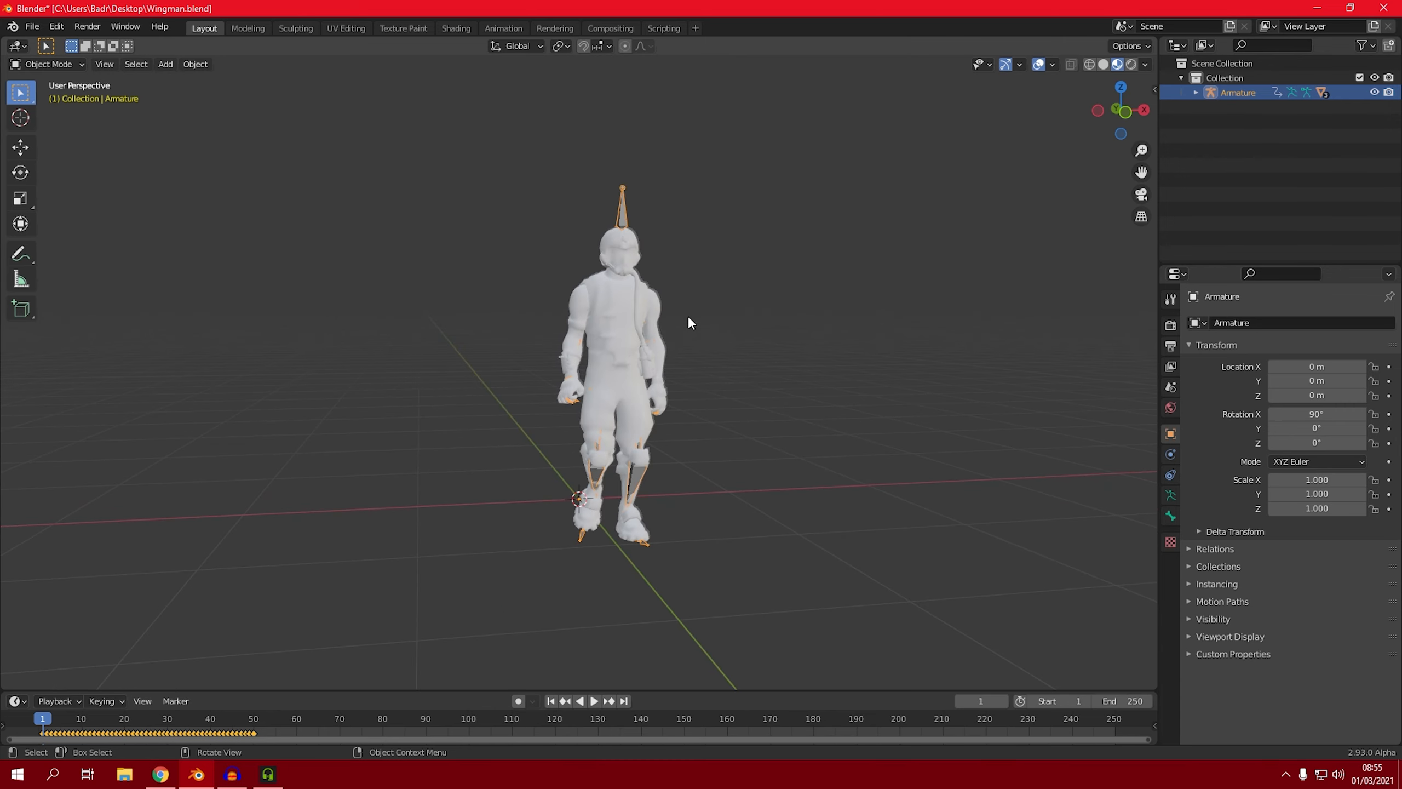
# Play the walking animation while viewing the character from the side, and return the timeline to frame 1.
pyautogui.moveTo(688, 319); pyautogui.dragTo(716, 420, button='middle')
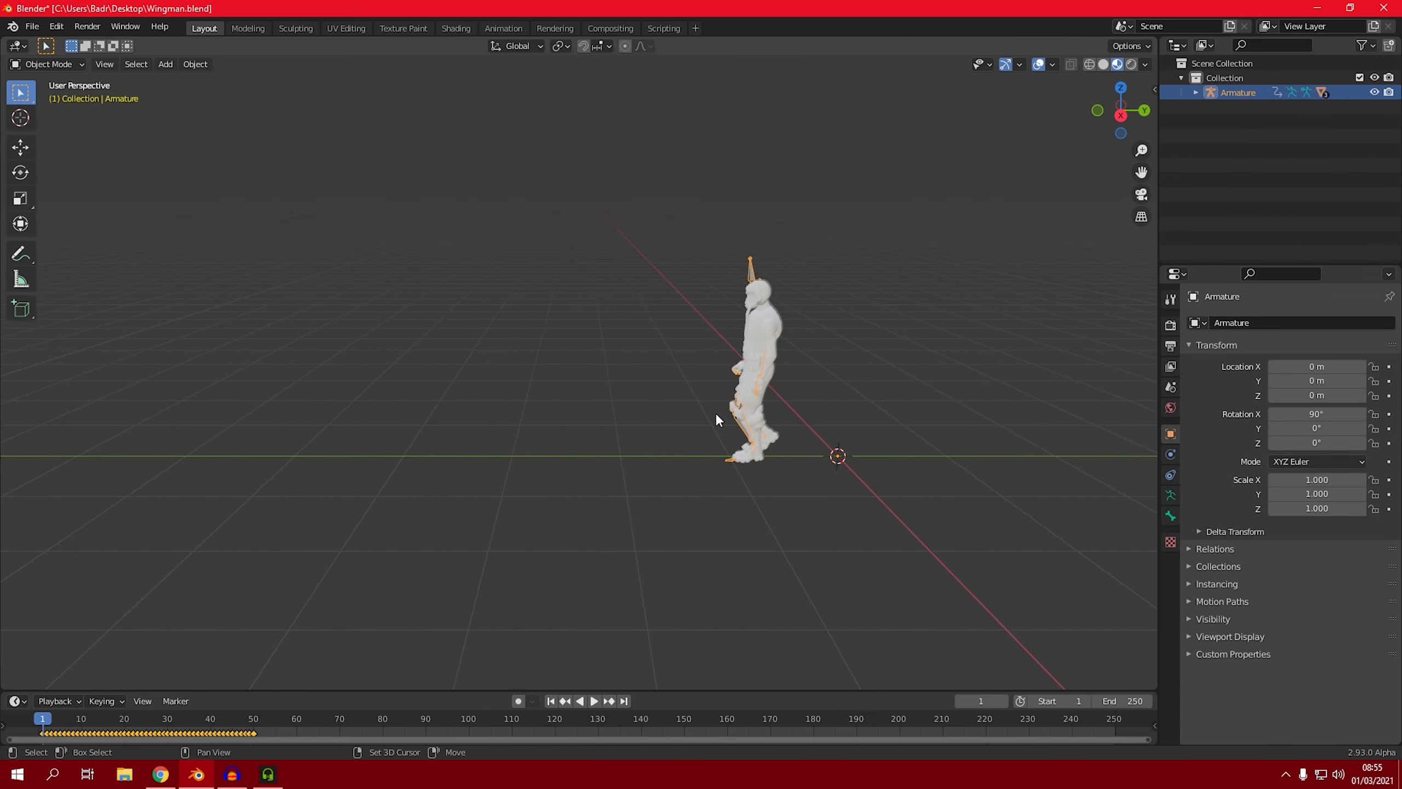
pyautogui.scroll(1, 715, 411)
pyautogui.scroll(-2, 442, 526)
pyautogui.press('space')
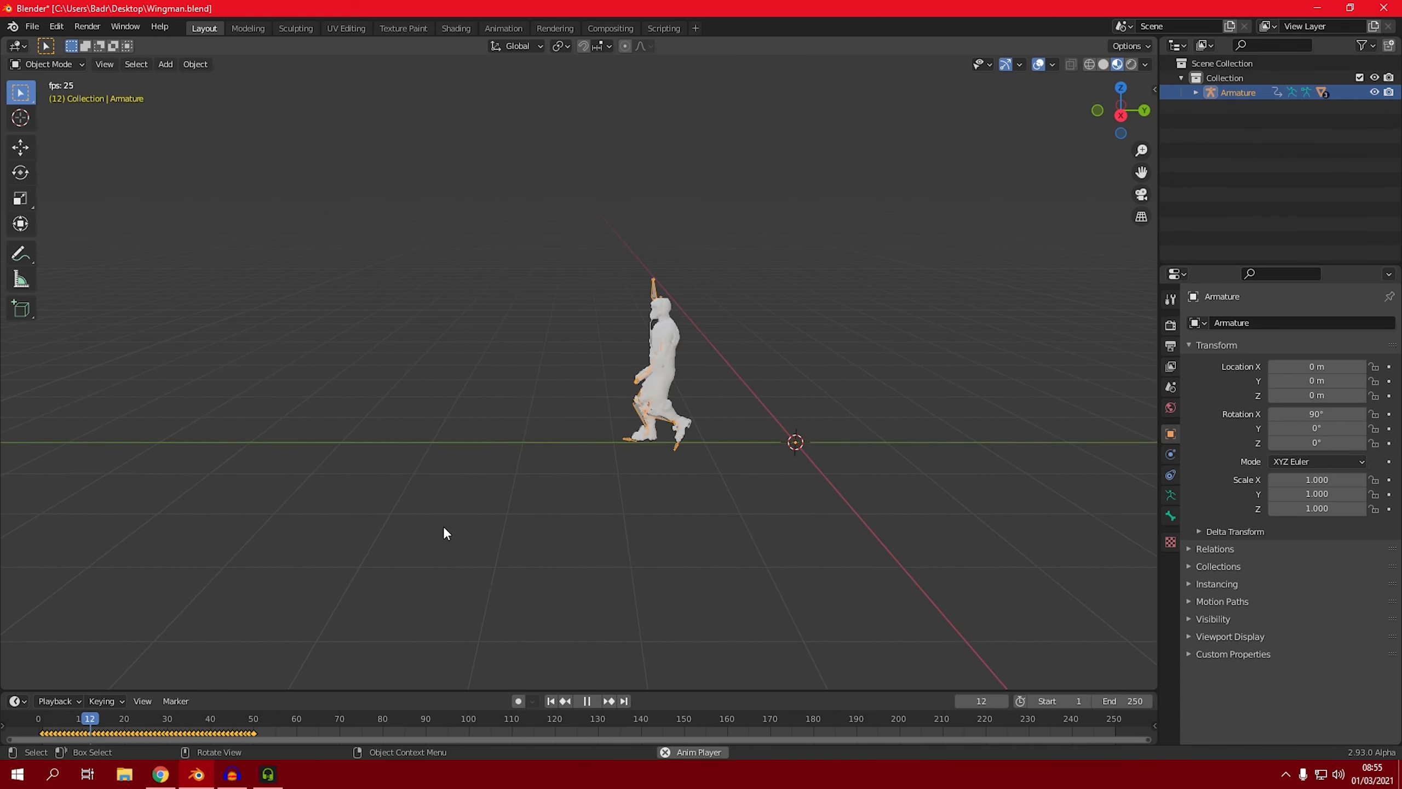
pyautogui.moveTo(438, 526); pyautogui.dragTo(373, 524, button='middle')
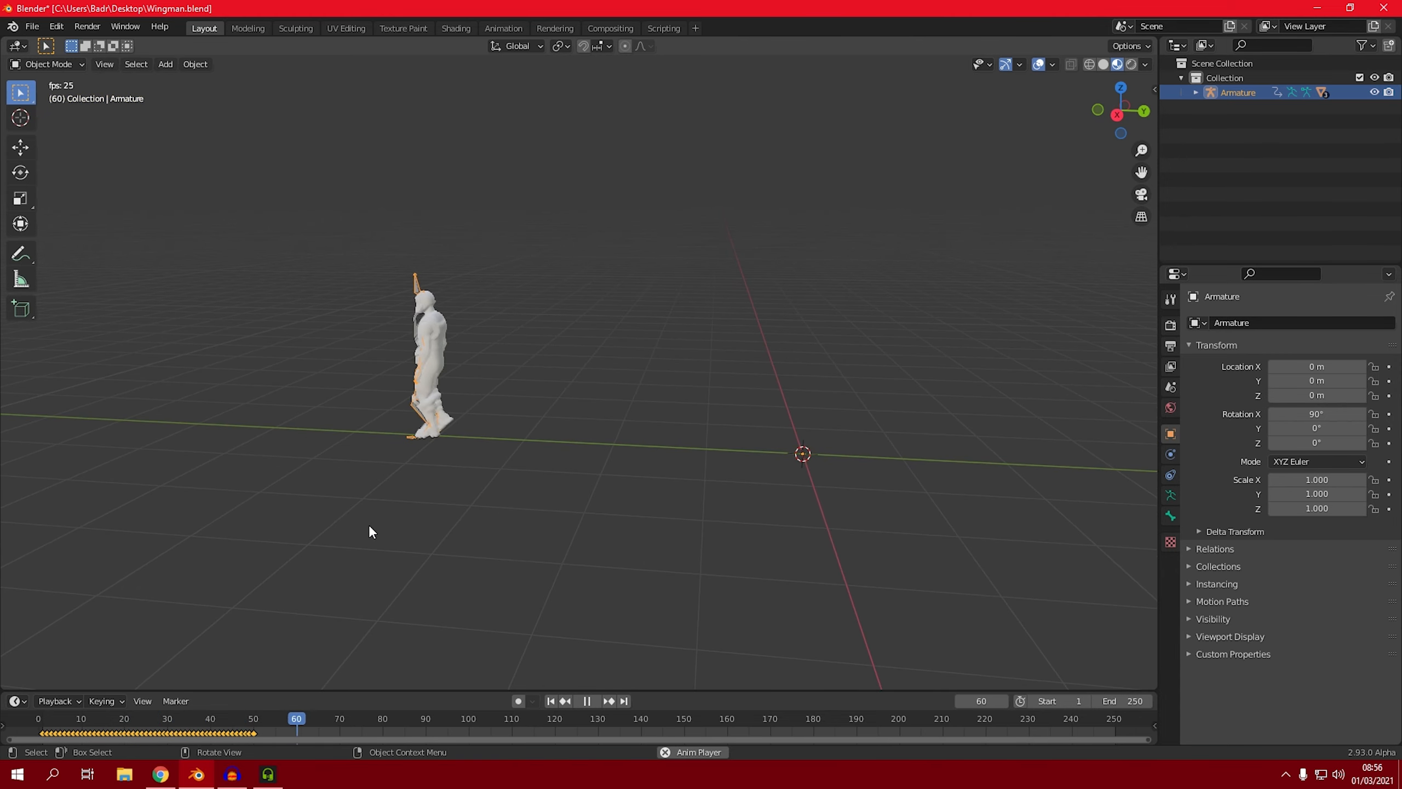
pyautogui.click(44, 719)
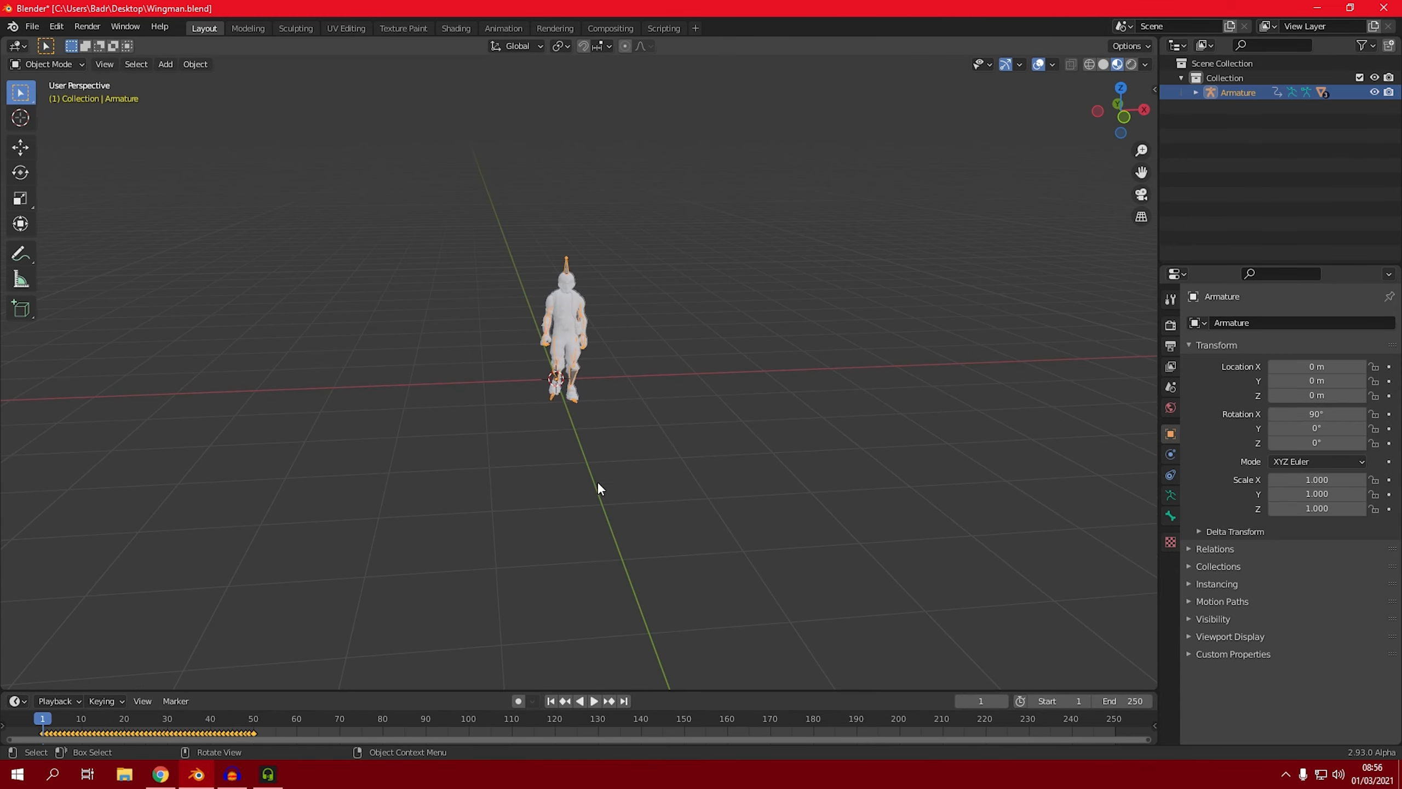
# Examine the imported character from the front and from other angles, checking how its body, head and helmet meshes are joined.
pyautogui.click(1128, 121)
pyautogui.scroll(5, 640, 298)
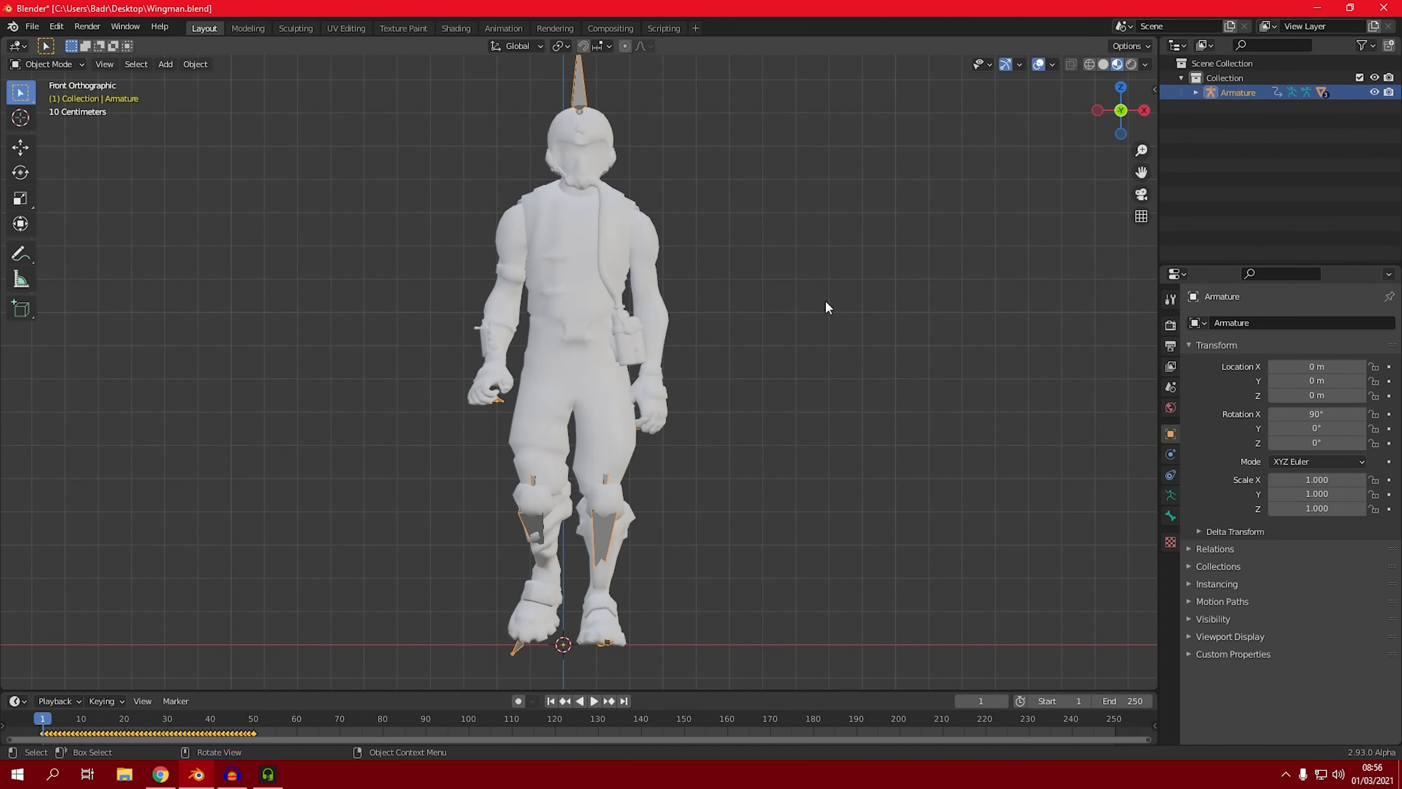
pyautogui.moveTo(800, 265); pyautogui.dragTo(555, 335, button='middle')
pyautogui.click(757, 366)
pyautogui.click(528, 348)
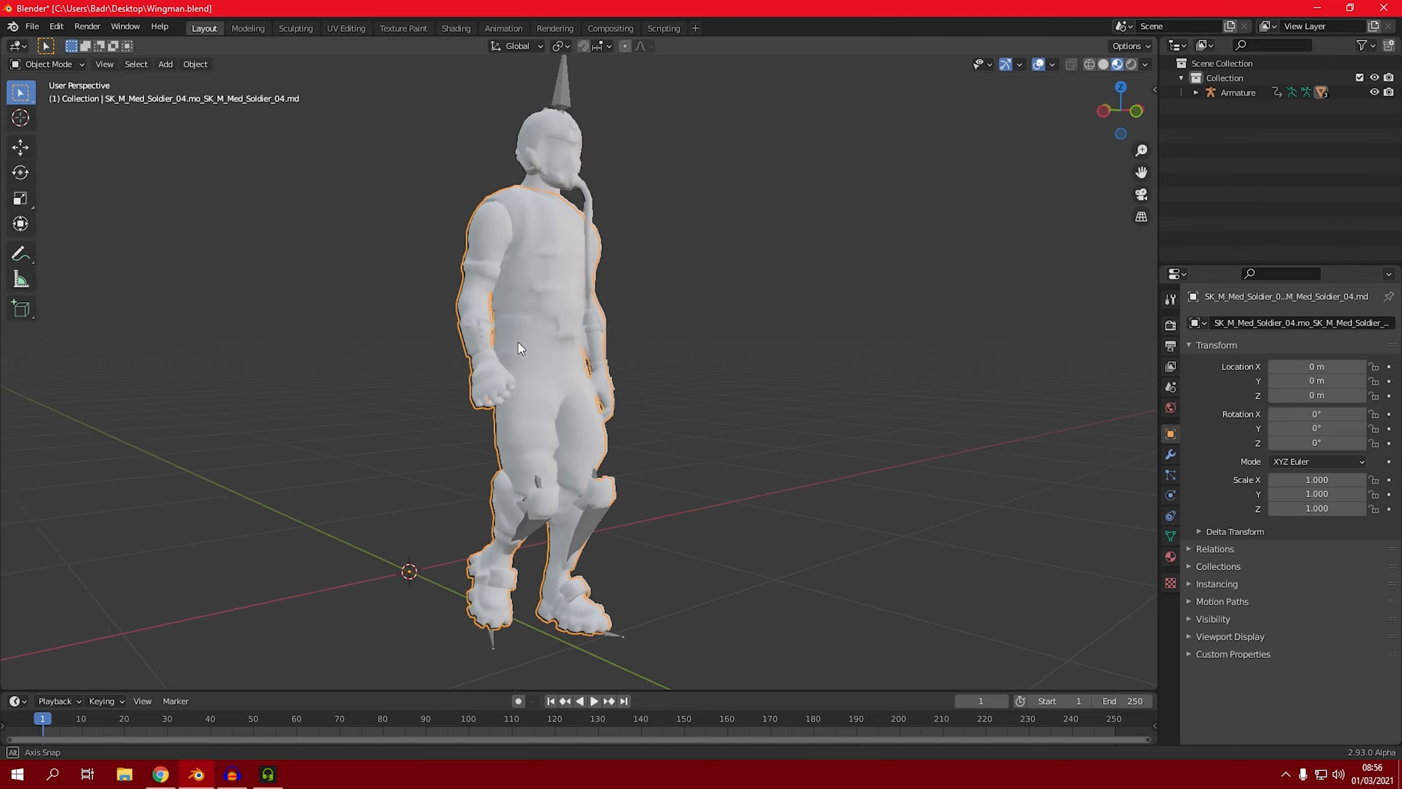
pyautogui.scroll(3, 539, 318)
pyautogui.moveTo(558, 296); pyautogui.dragTo(529, 243, button='middle')
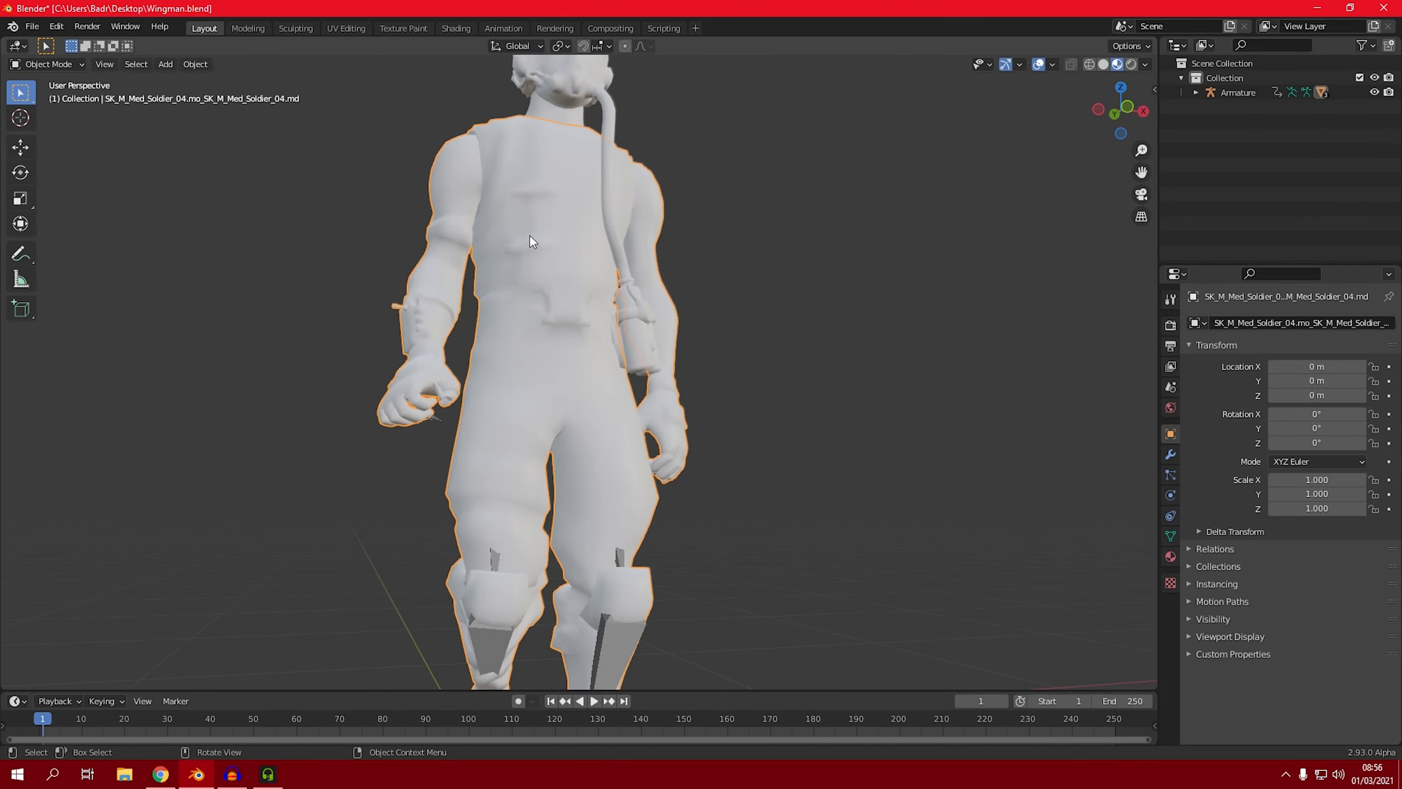
pyautogui.click(561, 111)
pyautogui.moveTo(567, 103); pyautogui.dragTo(557, 196, button='middle')
pyautogui.moveTo(576, 407); pyautogui.dragTo(614, 288, button='middle')
pyautogui.click(541, 271)
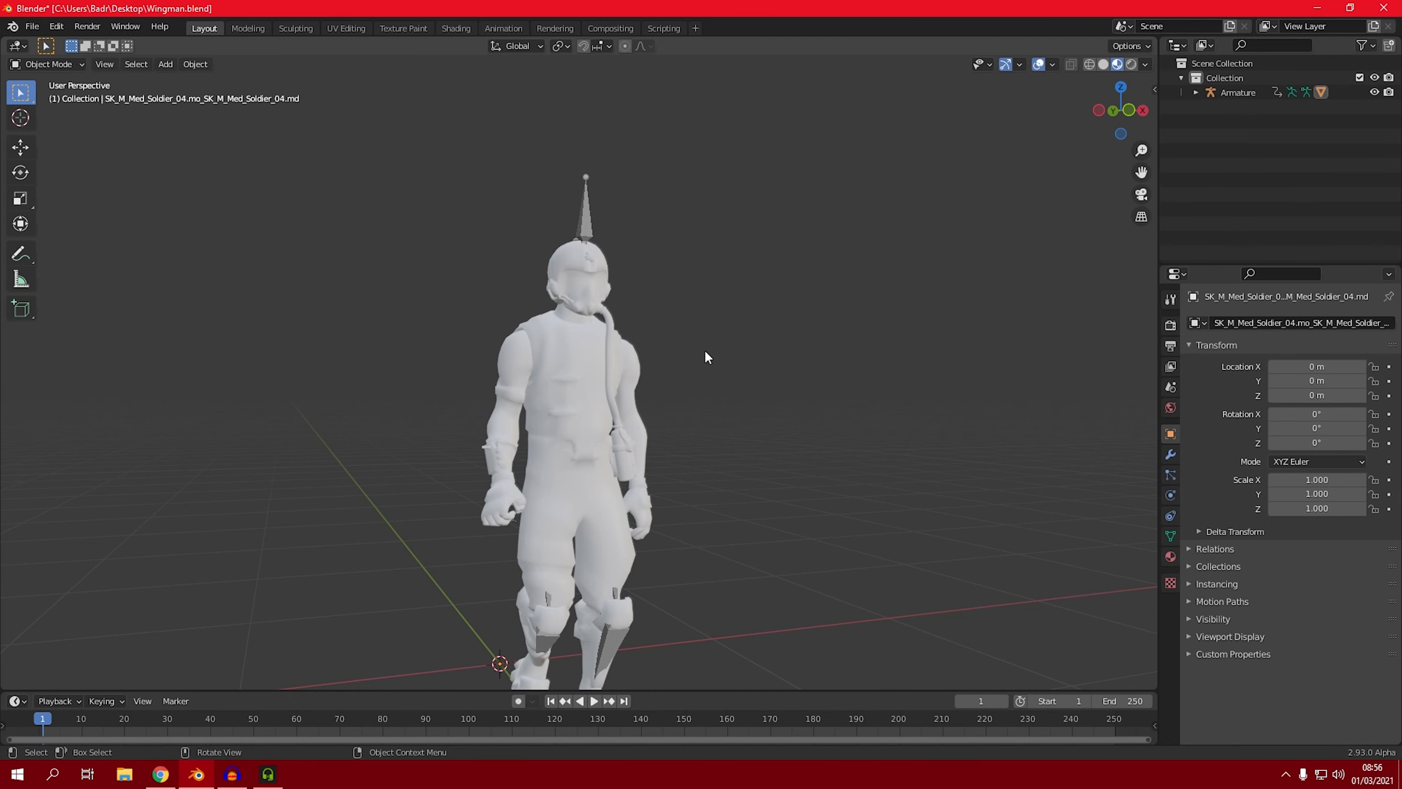
# Select the character's mesh and enter Edit Mode.
pyautogui.click(622, 357)
pyautogui.moveTo(622, 357); pyautogui.dragTo(514, 381, button='middle')
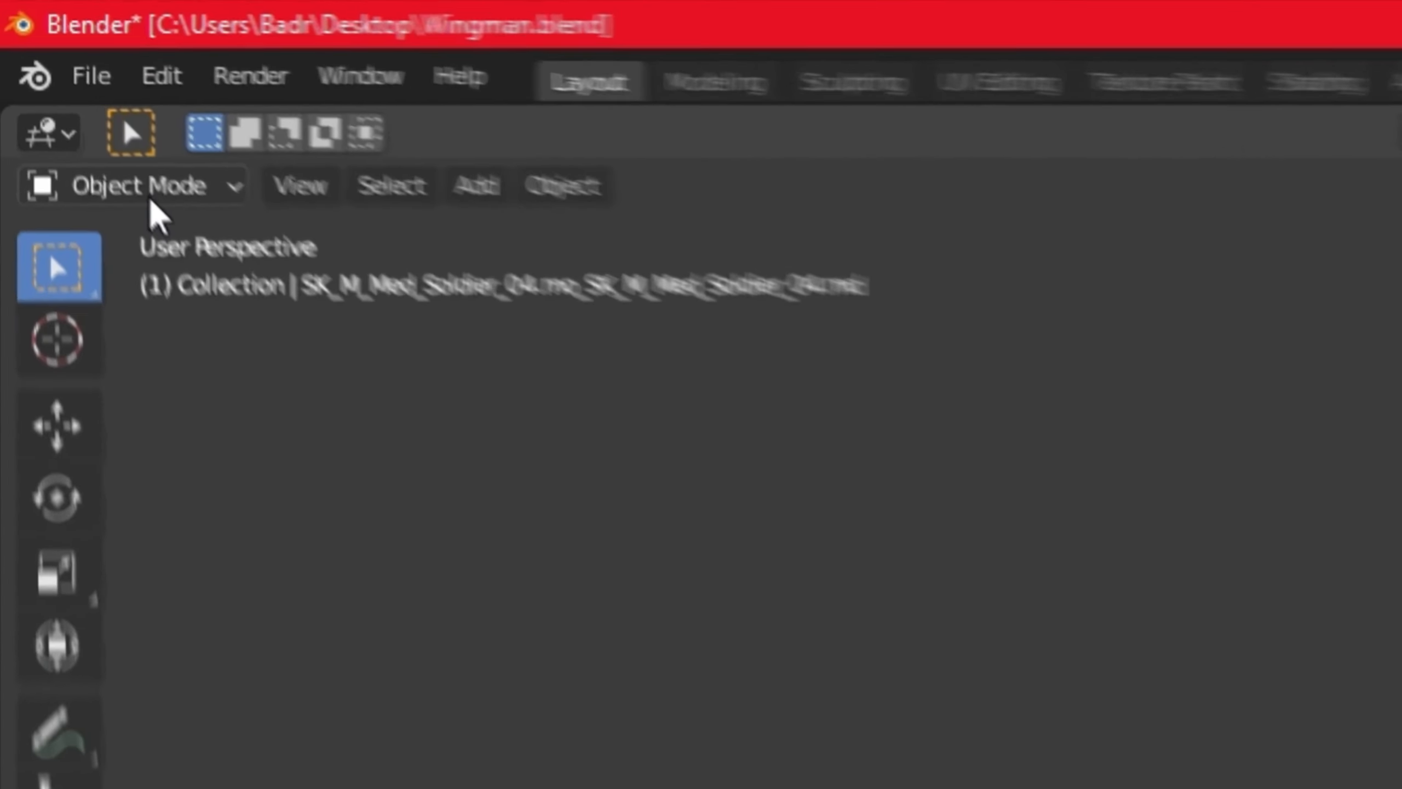
pyautogui.click(54, 64)
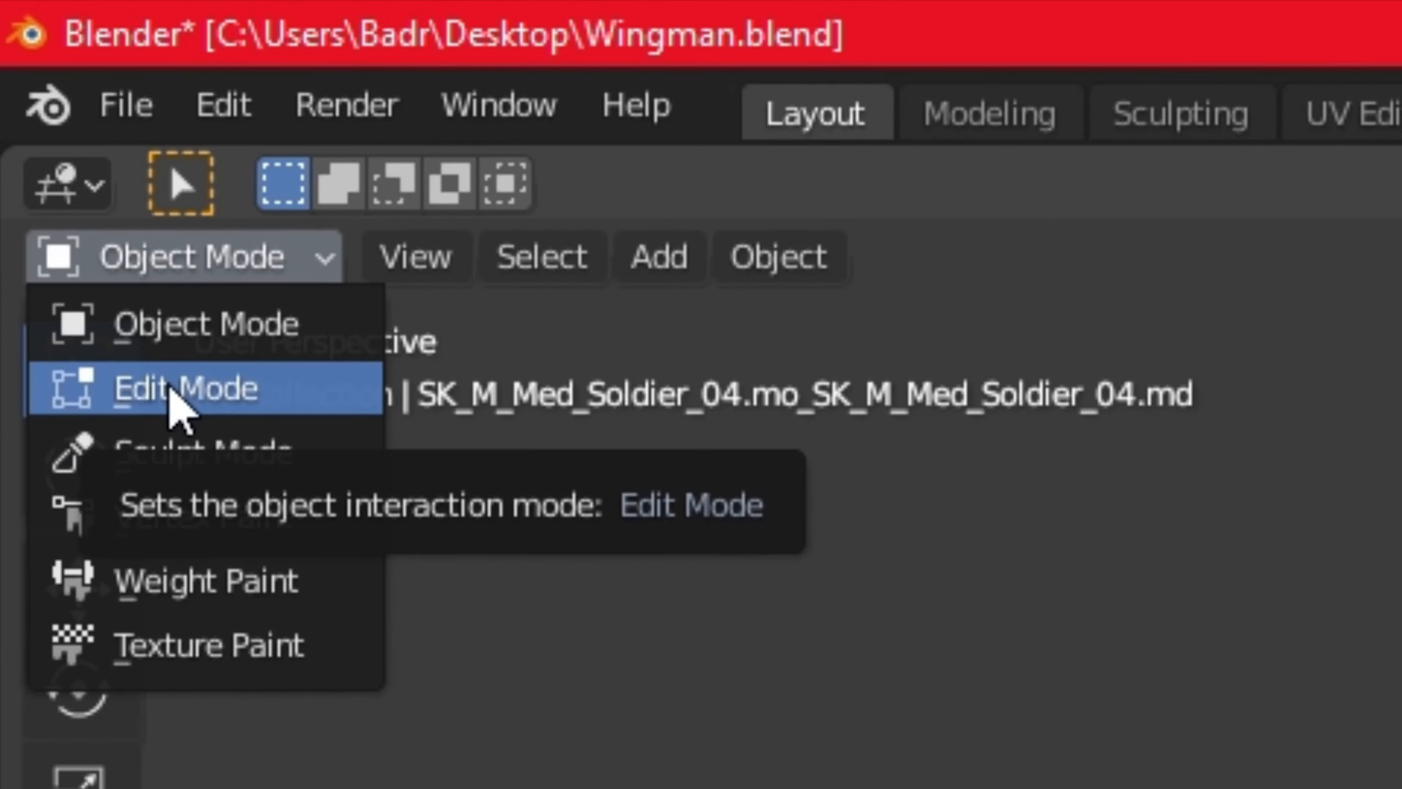
pyautogui.click(170, 389)
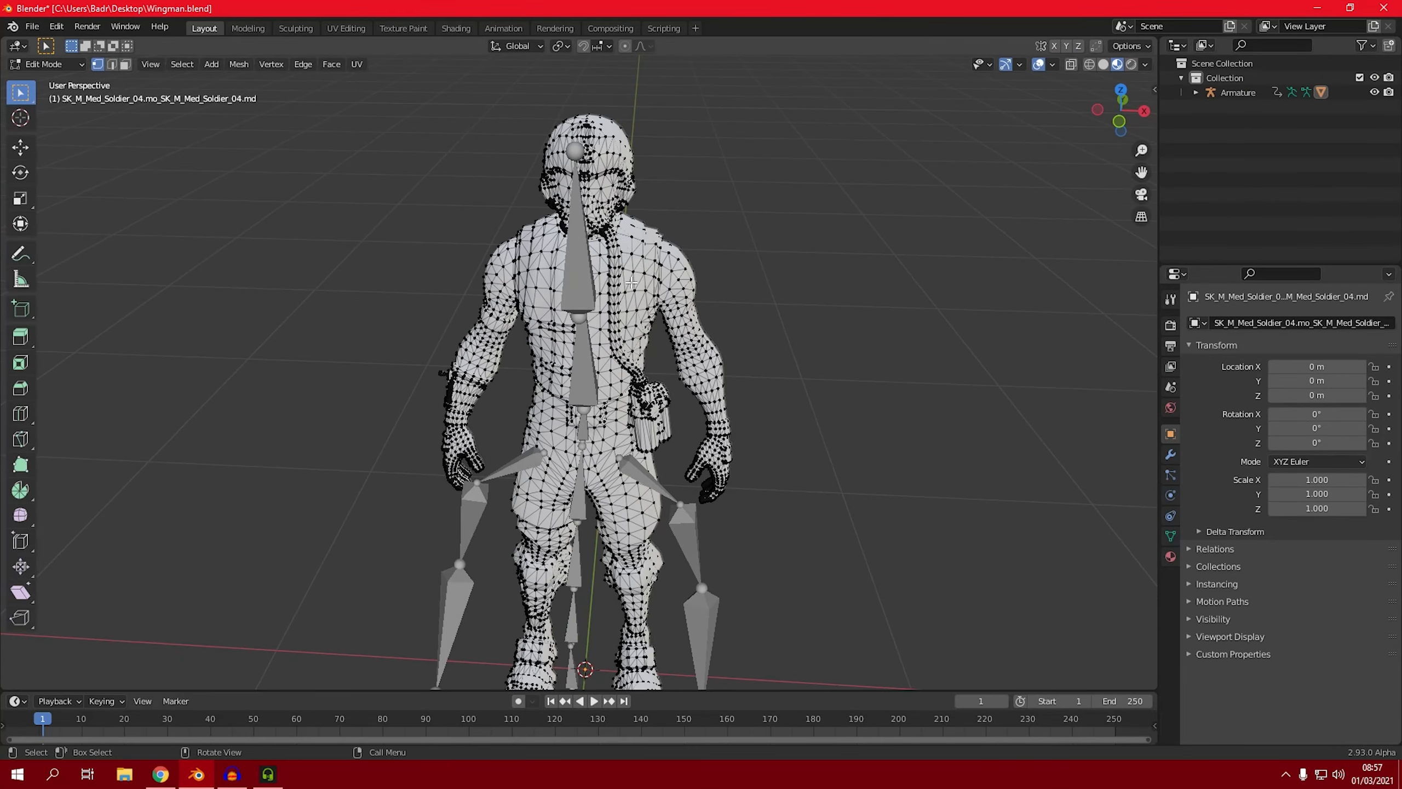
# Select the linked geometry of the helmet, its attachments, the breathing hose and the canister, and separate the selection into its own object.
pyautogui.moveTo(631, 283); pyautogui.dragTo(906, 251, button='middle')
pyautogui.moveTo(941, 201); pyautogui.dragTo(570, 156, button='middle')
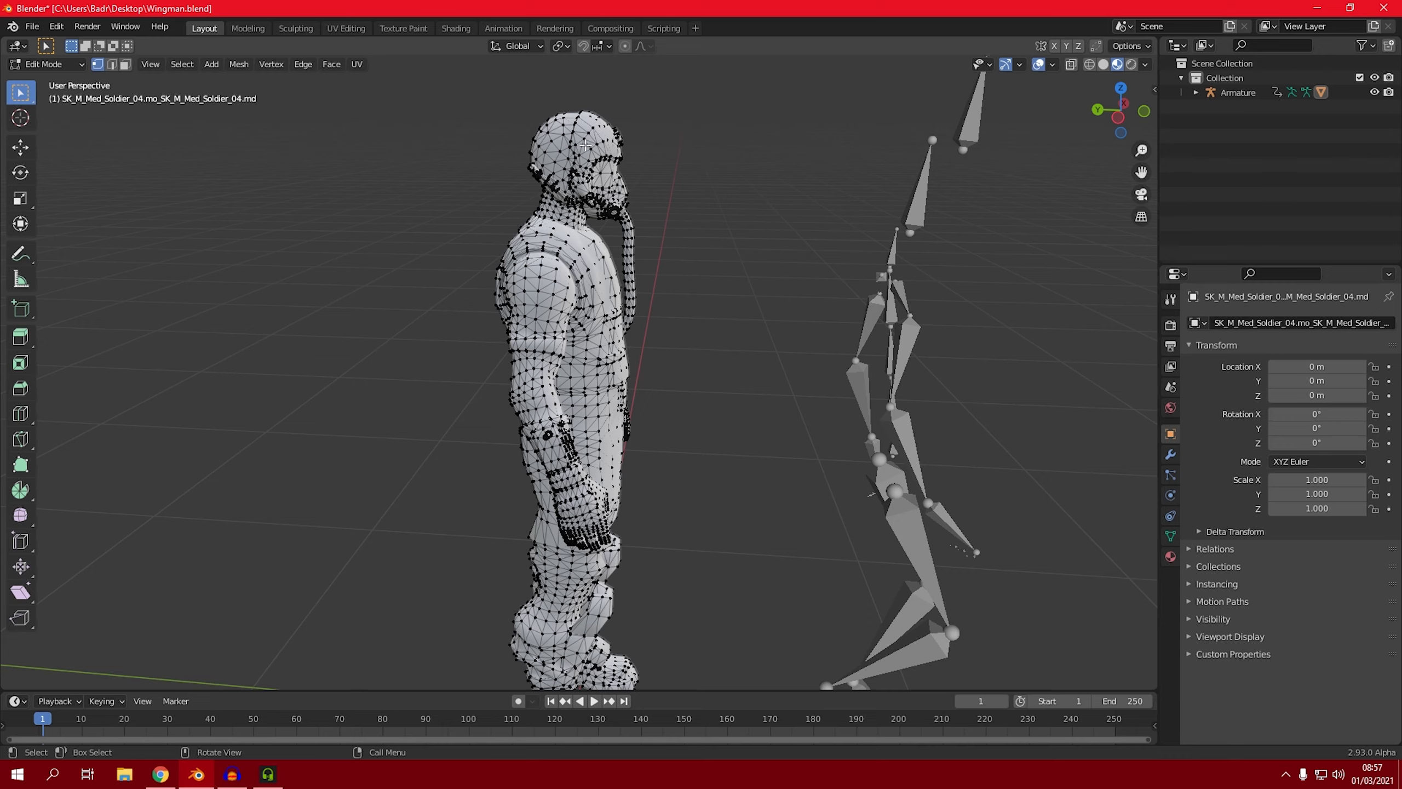
pyautogui.press('l')
pyautogui.moveTo(585, 145); pyautogui.dragTo(585, 178, button='middle')
pyautogui.click(1121, 121)
pyautogui.keyDown('shift'); pyautogui.moveTo(781, 256); pyautogui.dragTo(784, 393, button='middle'); pyautogui.keyUp('shift')
pyautogui.scroll(4, 773, 387)
pyautogui.scroll(3, 679, 383)
pyautogui.keyDown('shift'); pyautogui.moveTo(679, 298); pyautogui.dragTo(688, 354, button='middle'); pyautogui.keyUp('shift')
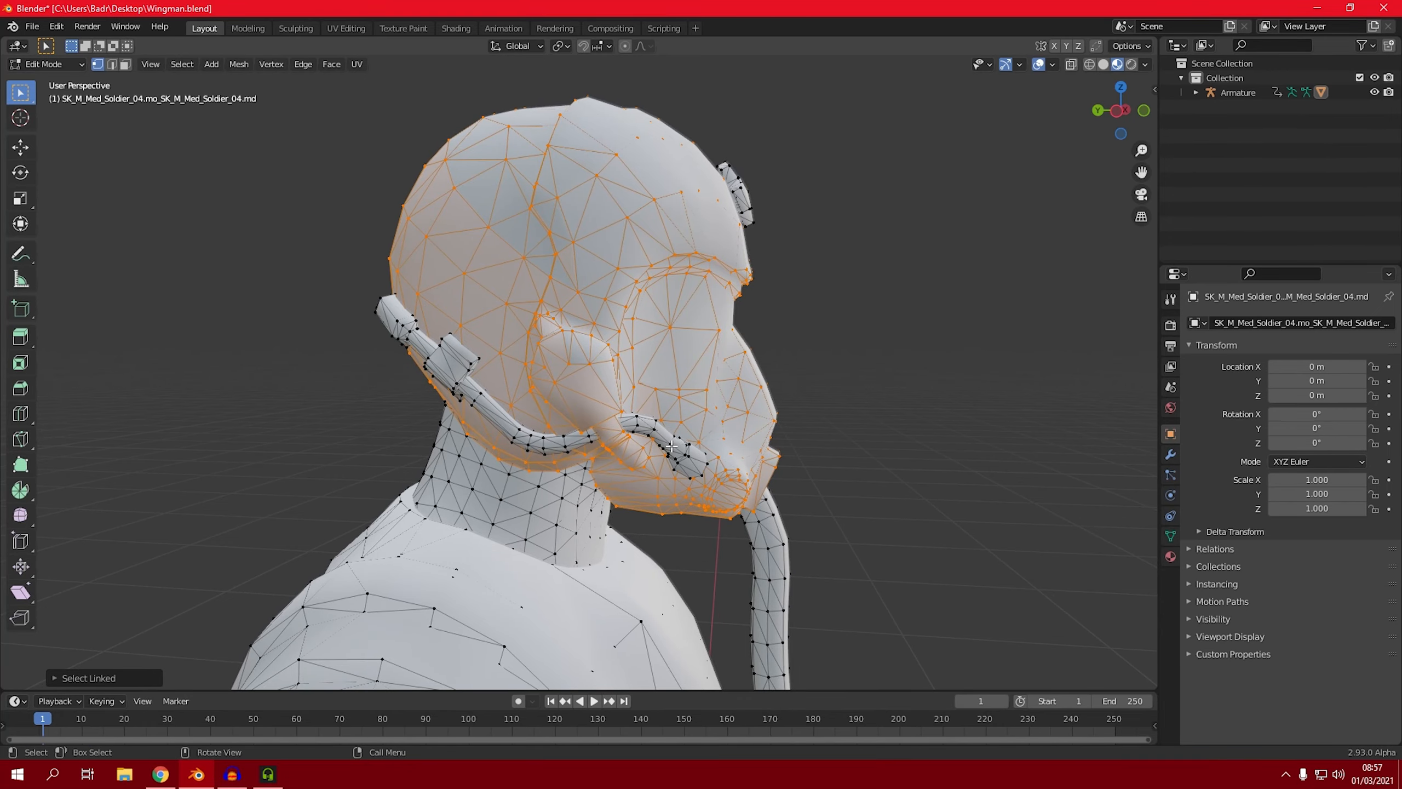
pyautogui.moveTo(671, 446); pyautogui.dragTo(621, 371, button='middle')
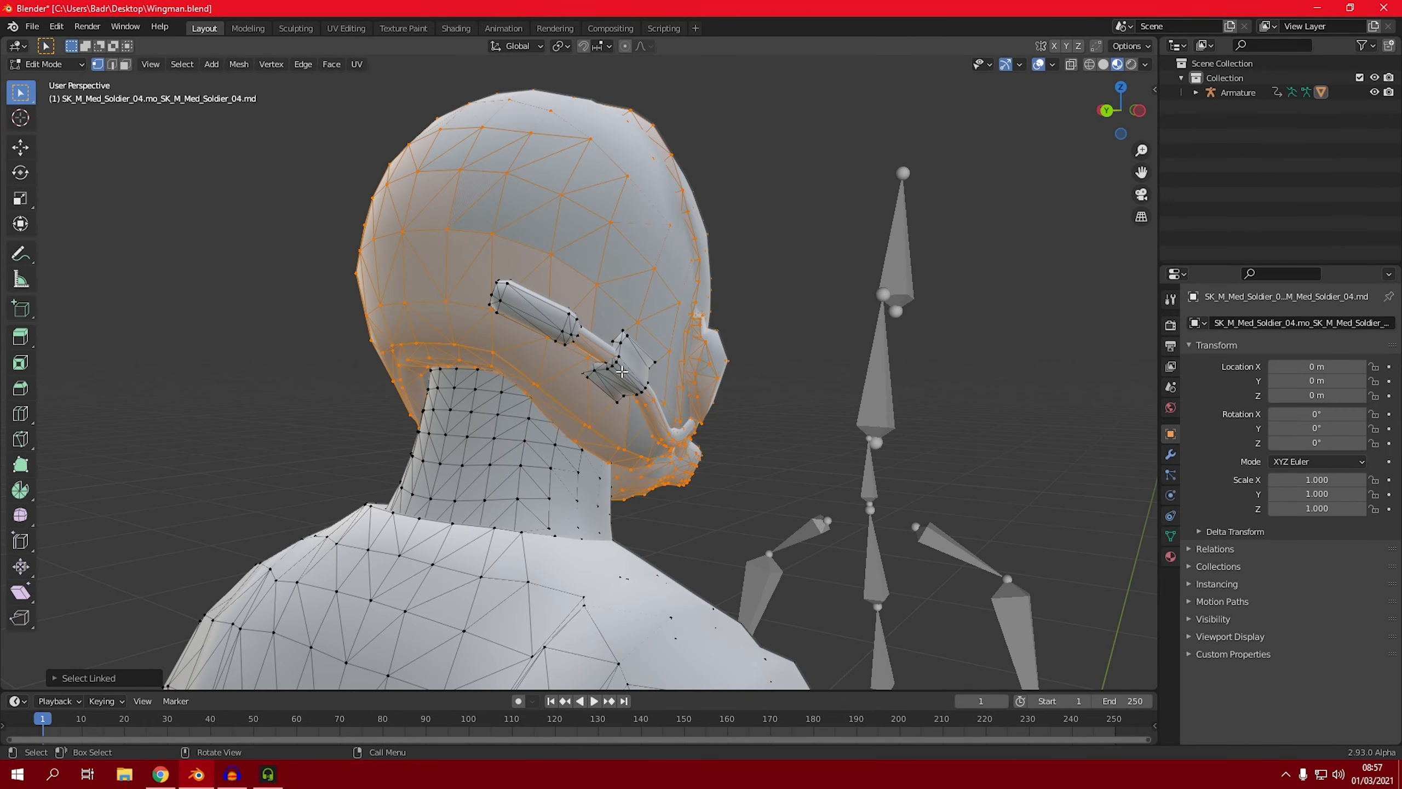
pyautogui.moveTo(537, 322); pyautogui.dragTo(715, 489, button='middle')
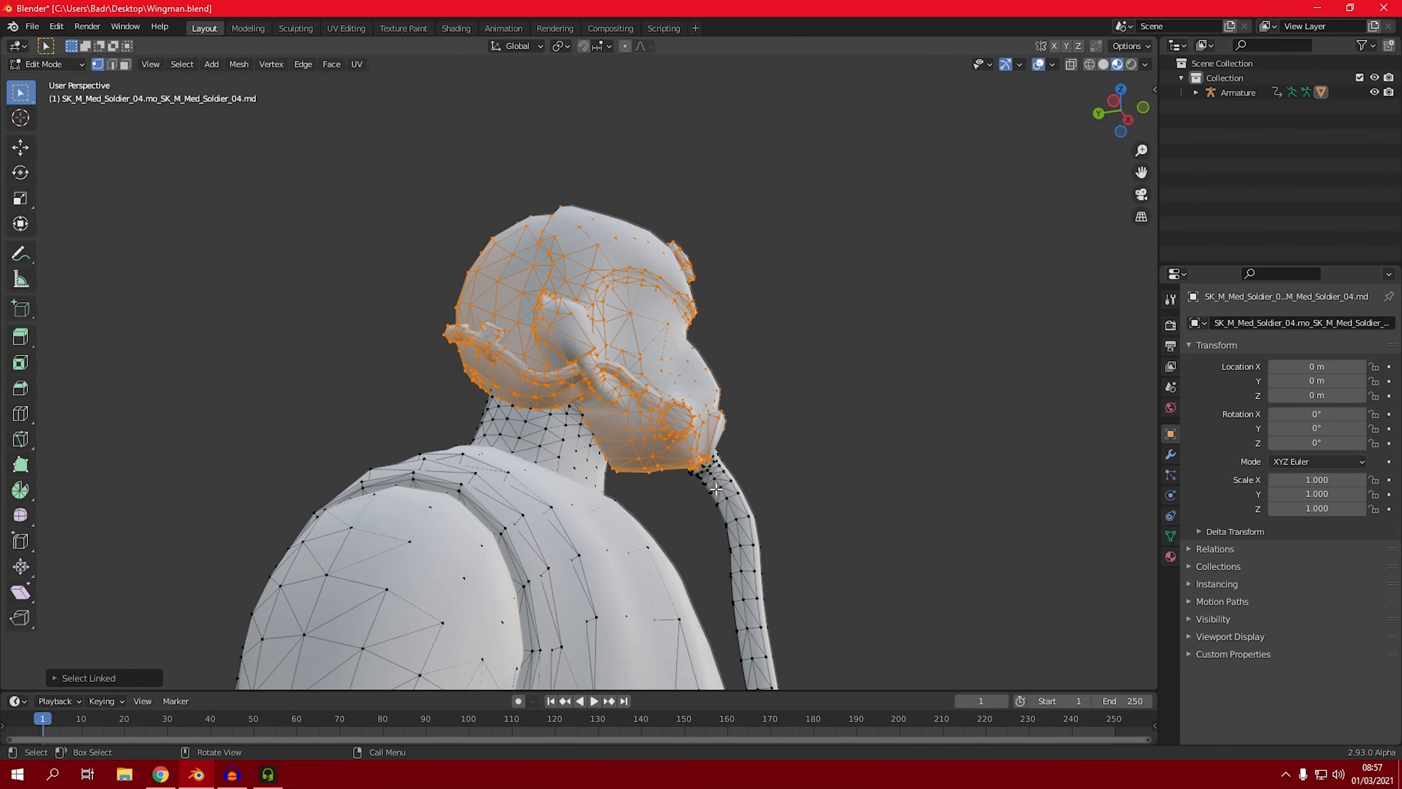
pyautogui.scroll(-4, 716, 488)
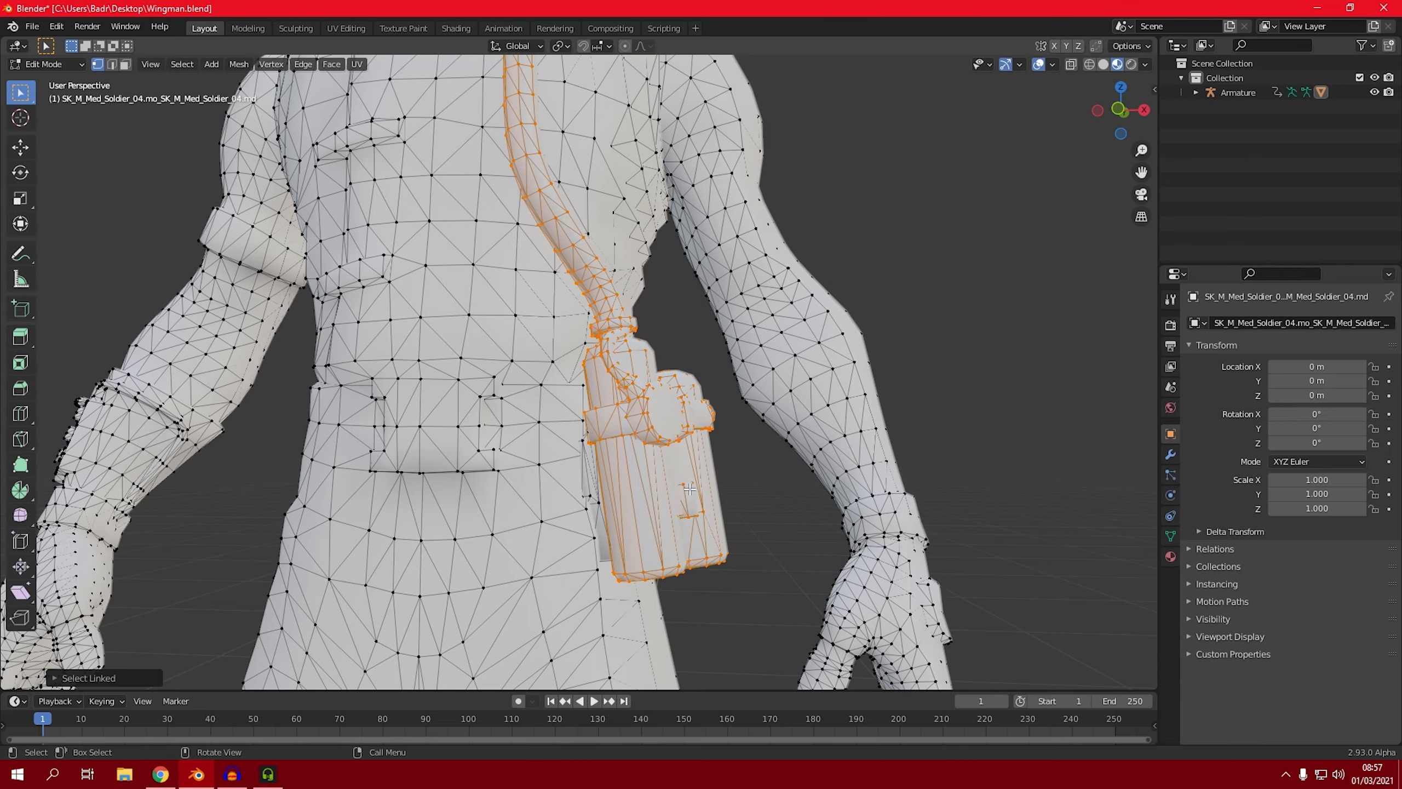
pyautogui.moveTo(629, 496); pyautogui.dragTo(658, 498, button='middle')
pyautogui.scroll(-5, 648, 507)
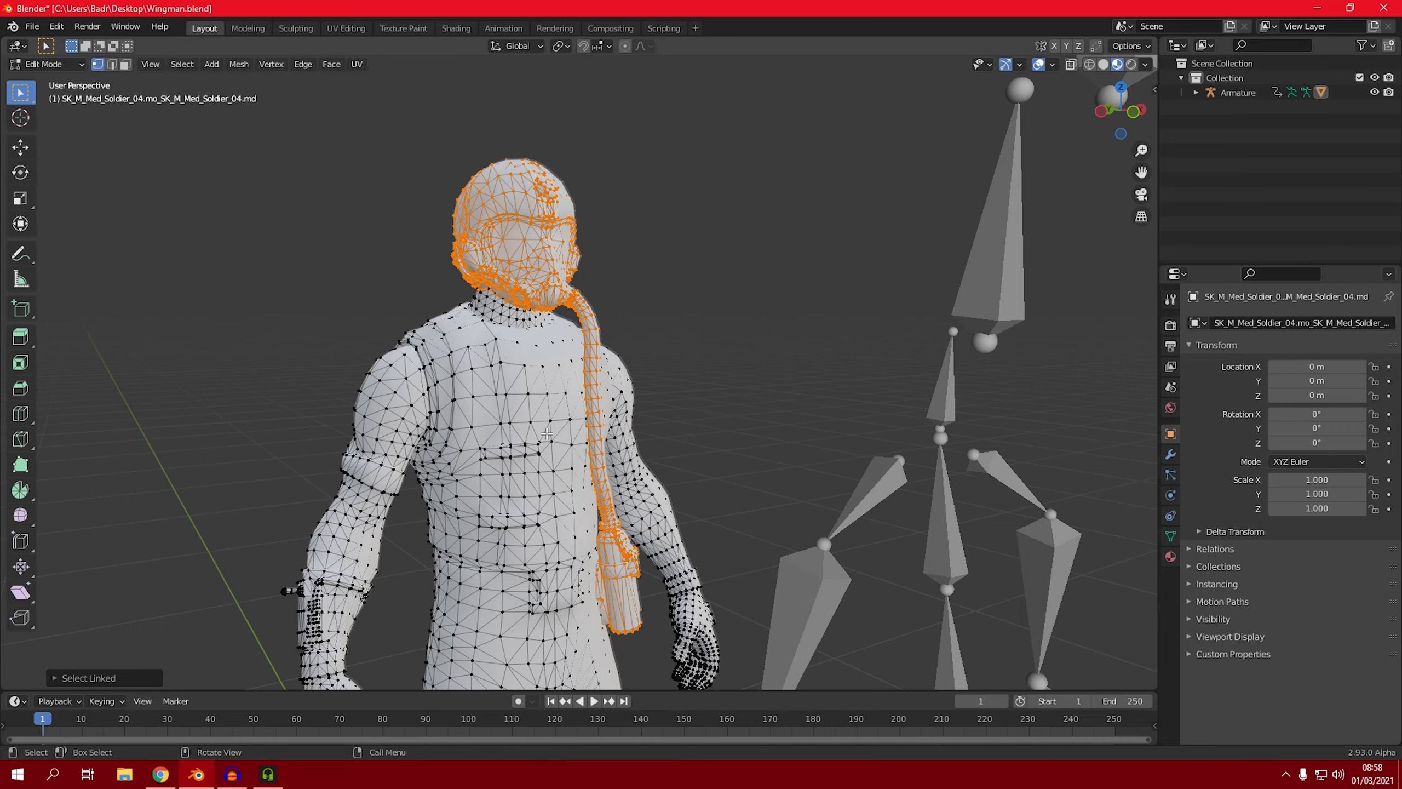
pyautogui.press('p')
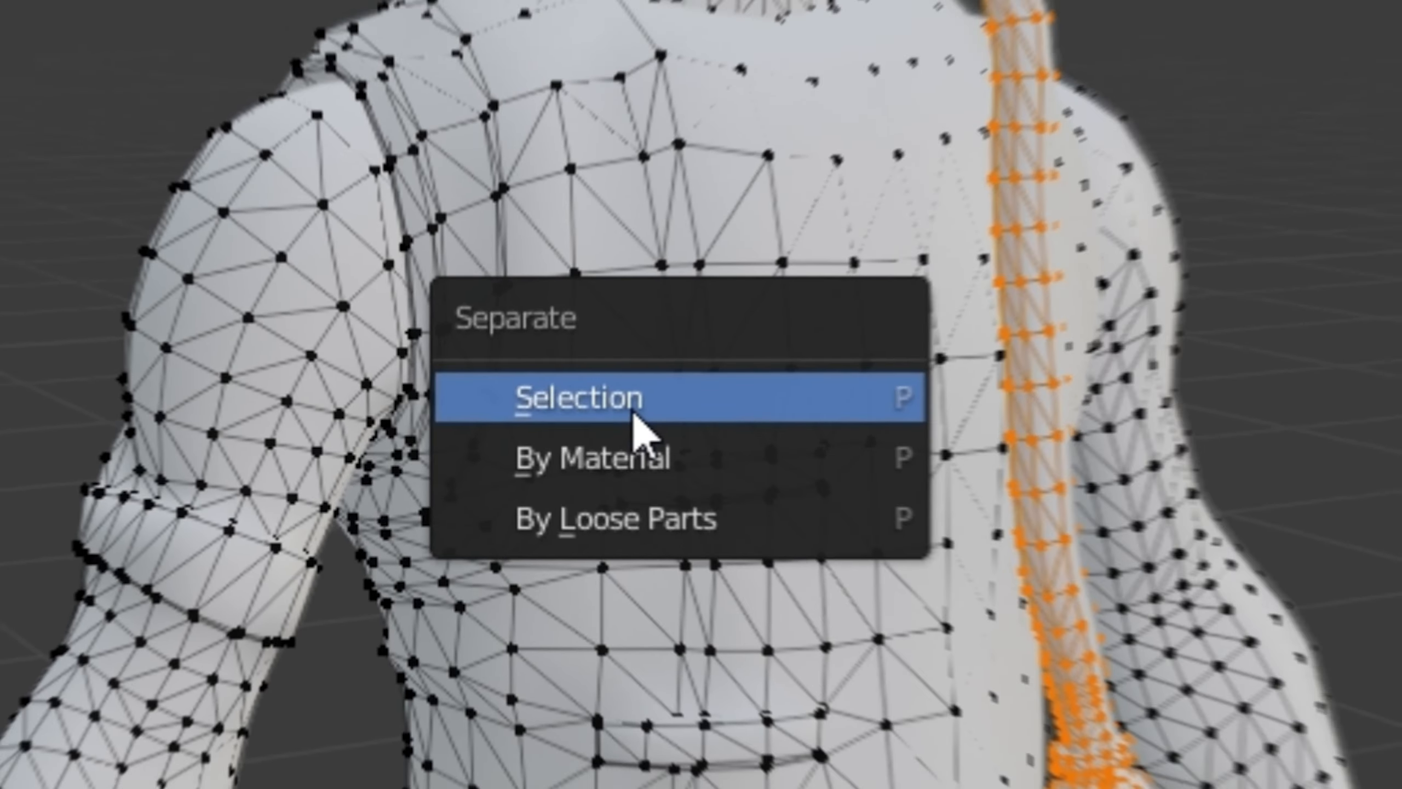
pyautogui.click(644, 408)
# Select the linked geometry of the head, mouth interior, both eyes and eyebrows, using wireframe shading to reach the inner parts.
pyautogui.moveTo(629, 317); pyautogui.dragTo(538, 292, button='middle')
pyautogui.scroll(4, 591, 306)
pyautogui.press('l')
pyautogui.moveTo(521, 238); pyautogui.dragTo(555, 225, button='middle')
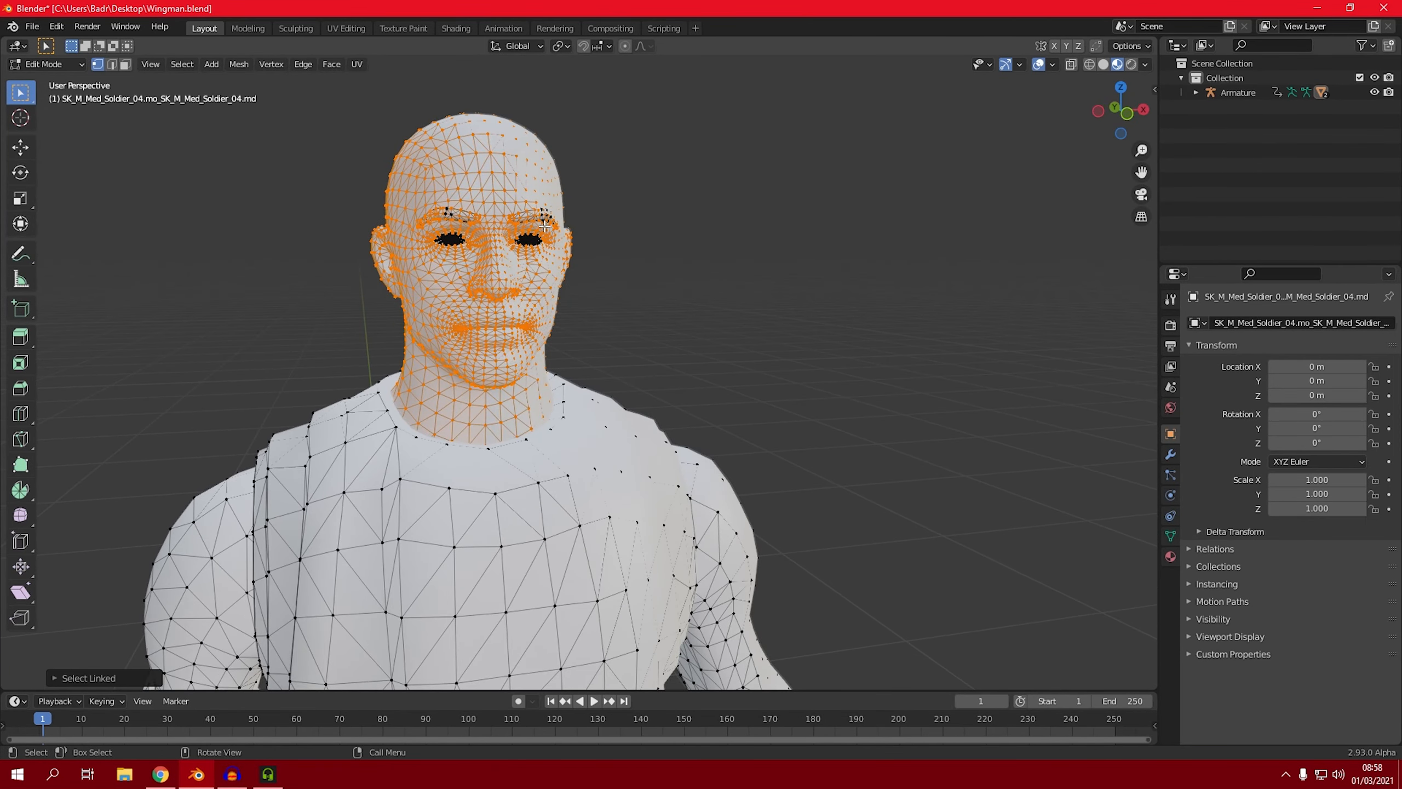
pyautogui.scroll(6, 473, 232)
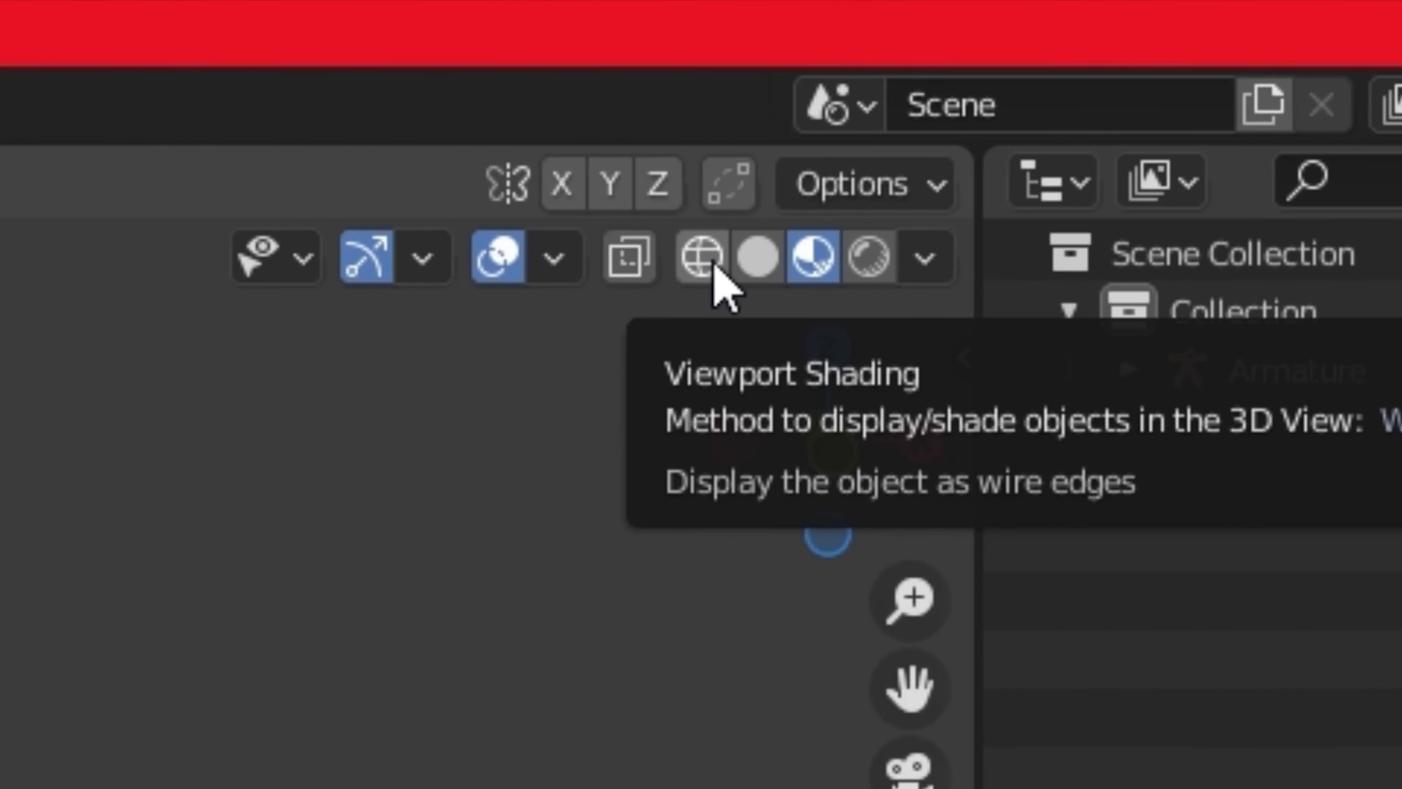
pyautogui.click(1089, 65)
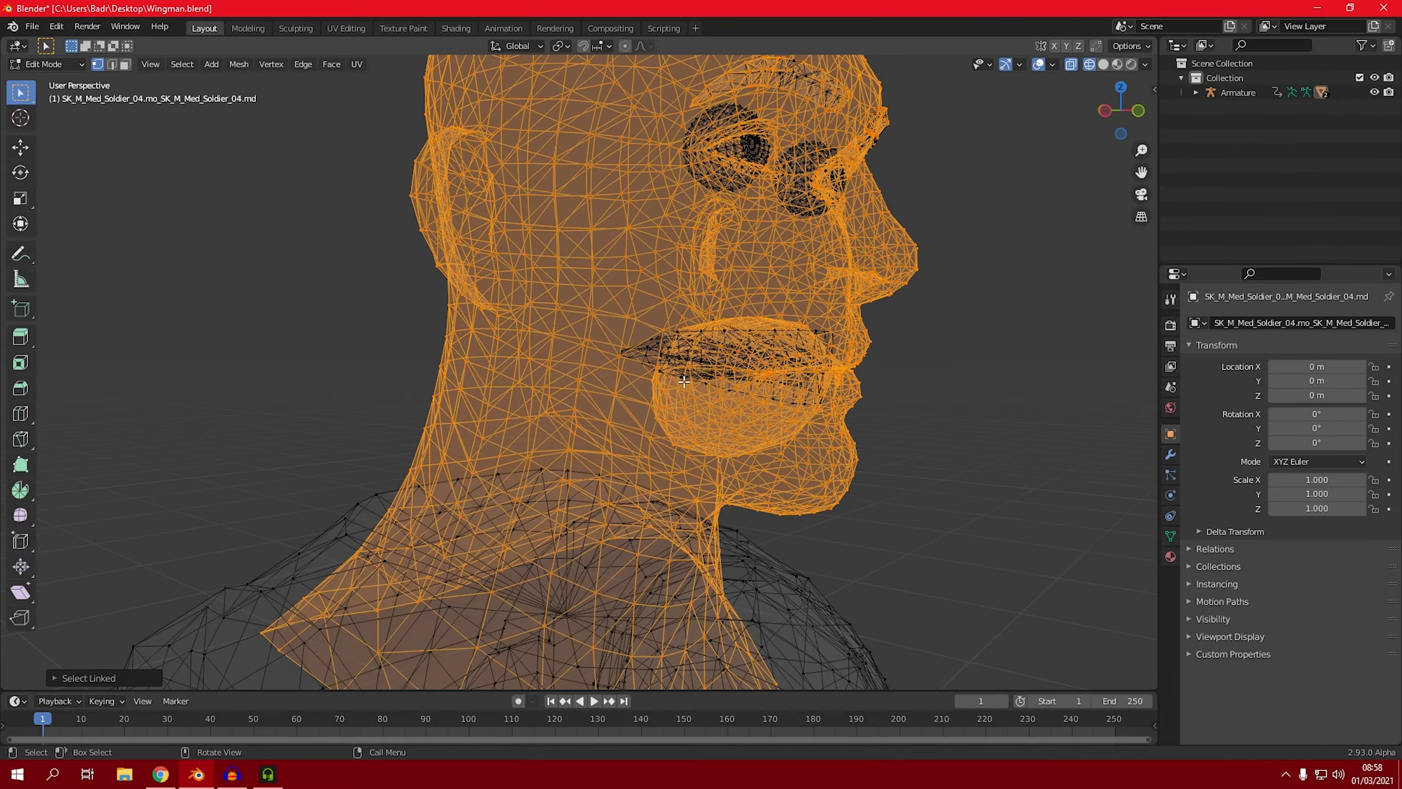
pyautogui.moveTo(690, 406); pyautogui.dragTo(618, 262, button='middle')
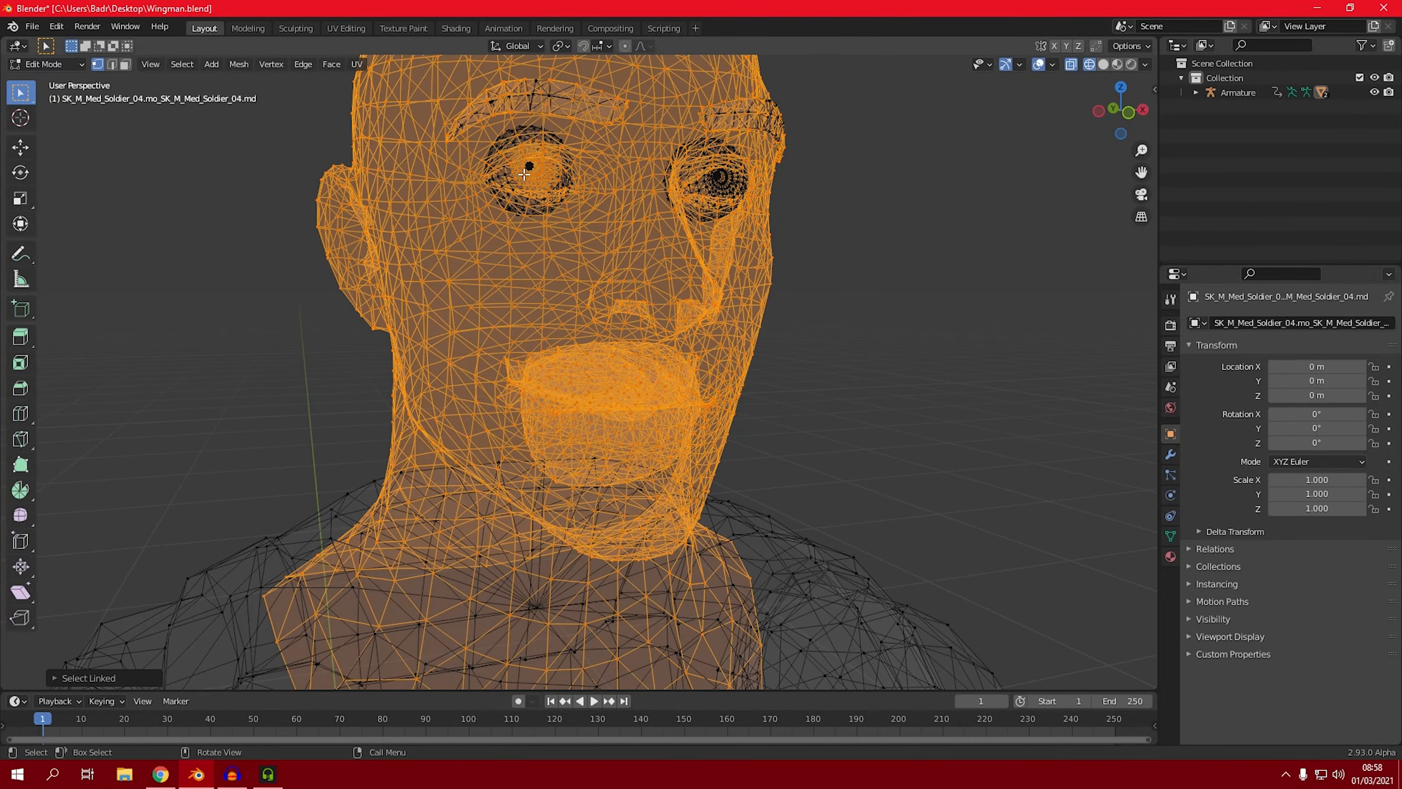
pyautogui.moveTo(556, 199); pyautogui.dragTo(624, 161, button='middle')
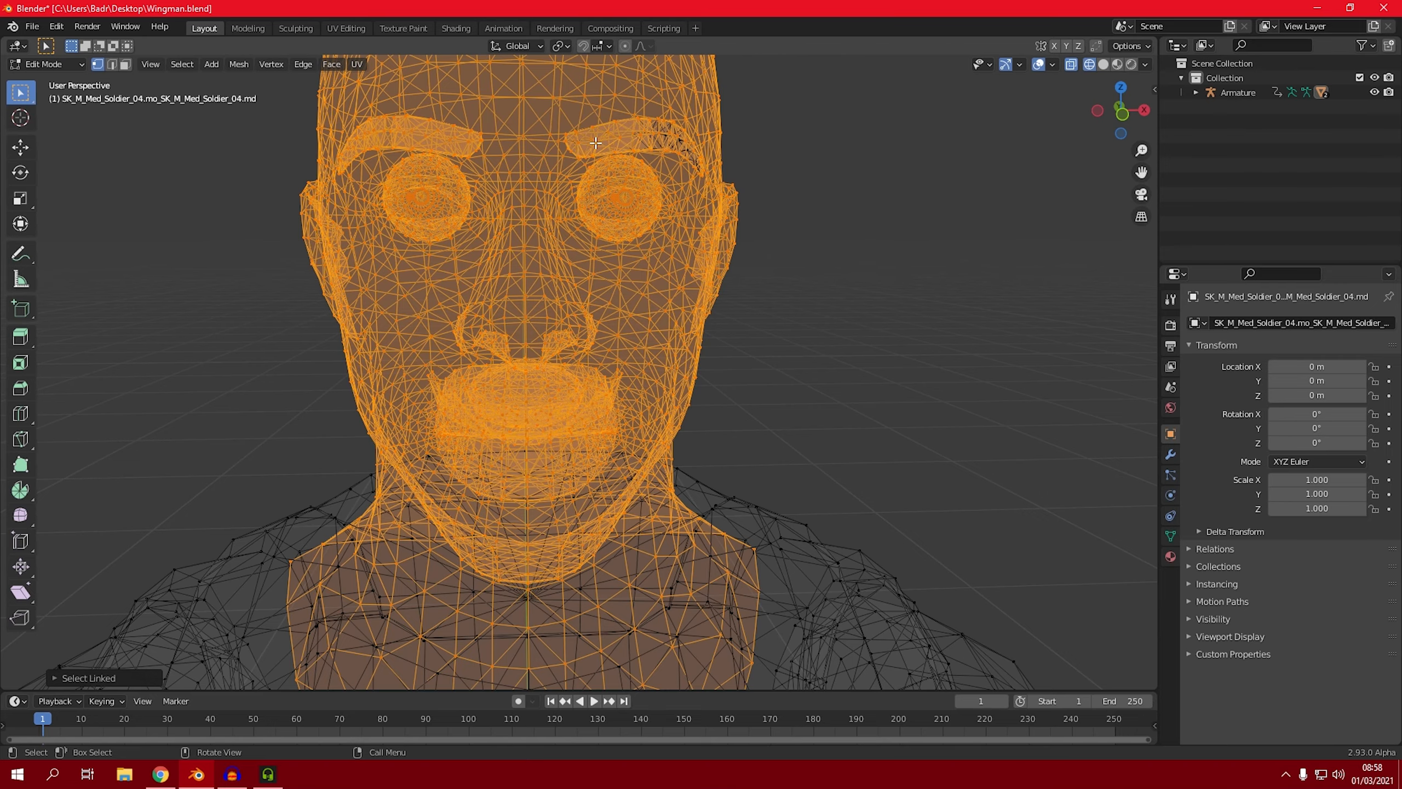
pyautogui.moveTo(668, 145); pyautogui.dragTo(623, 238, button='middle')
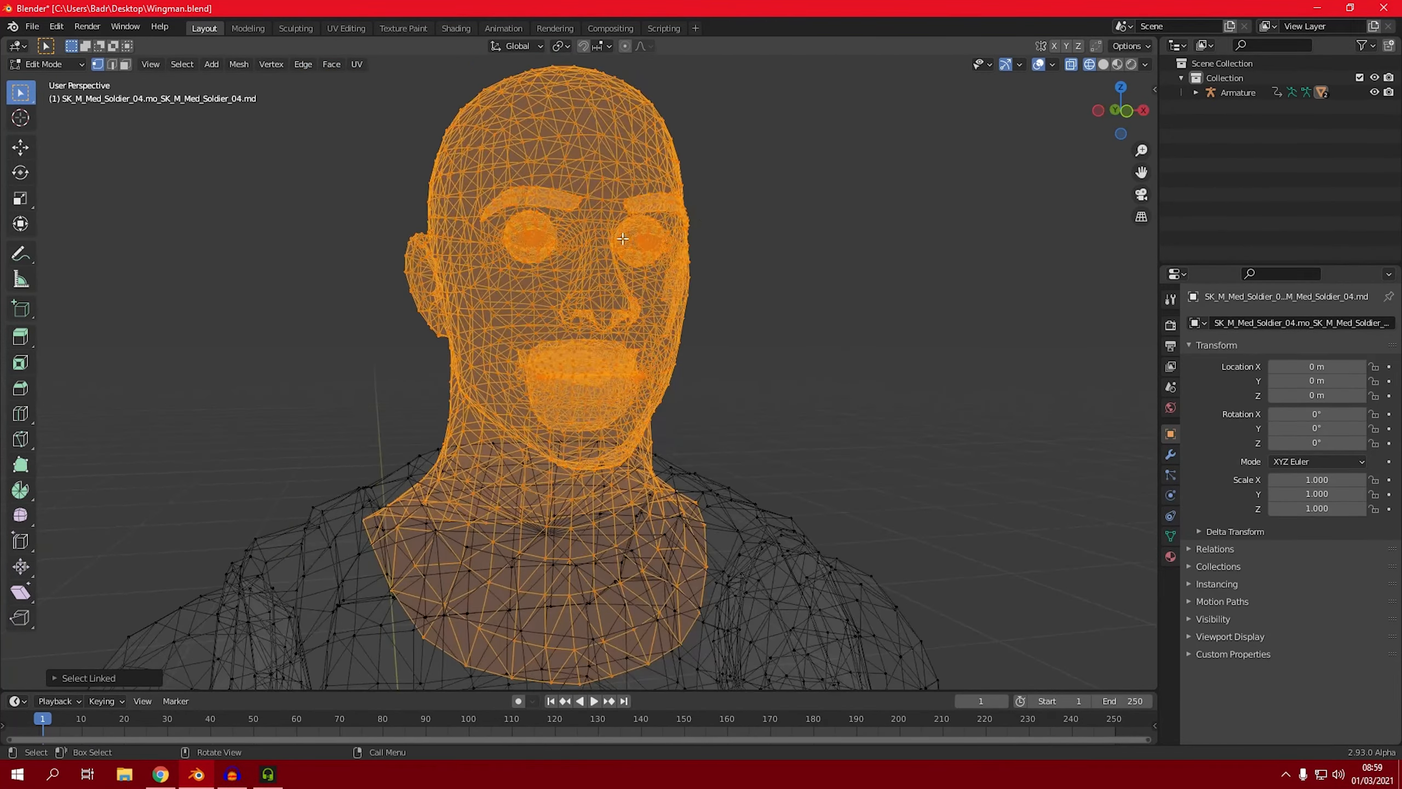
# Return the viewport to Material Preview shading and separate the selected head geometry into its own object.
pyautogui.click(1117, 66)
pyautogui.scroll(-1, 680, 270)
pyautogui.moveTo(680, 271)
pyautogui.mouseDown(button='middle')
pyautogui.moveTo(647, 281)
pyautogui.moveTo(695, 315)
pyautogui.mouseUp(button='middle')
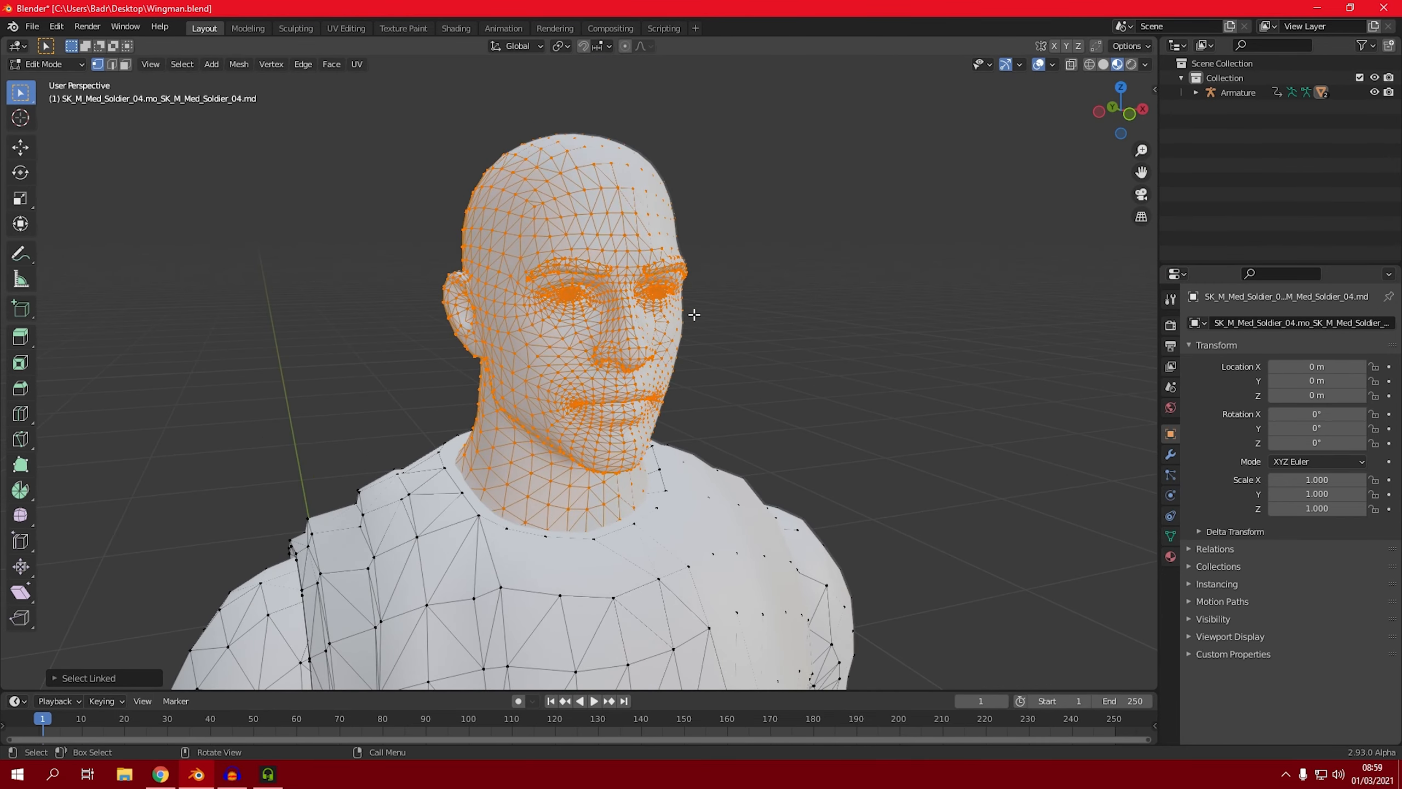
pyautogui.press('p')
pyautogui.click(661, 308)
pyautogui.scroll(-4, 656, 310)
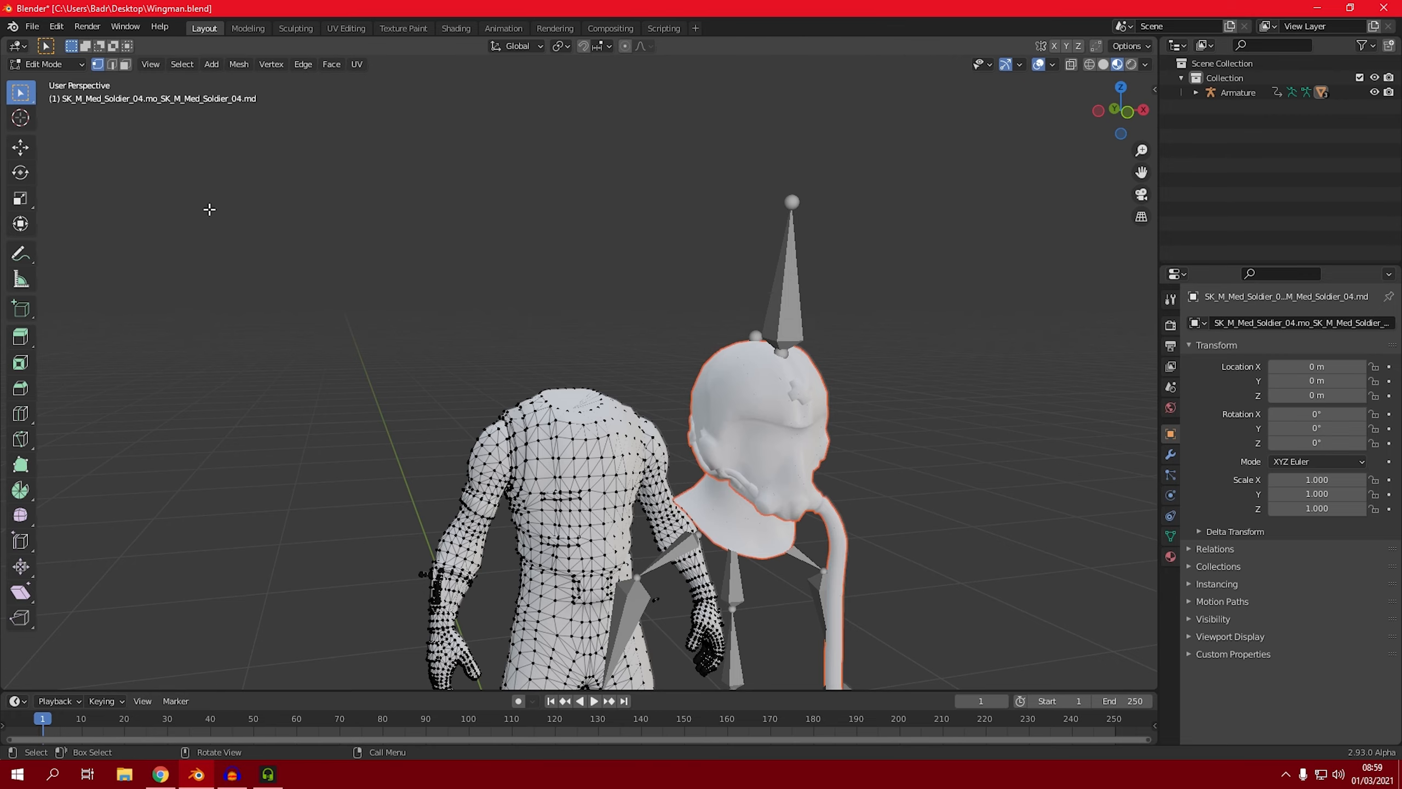
# Switch to Object Mode and select the separated helmet with its hose and canister.
pyautogui.click(53, 64)
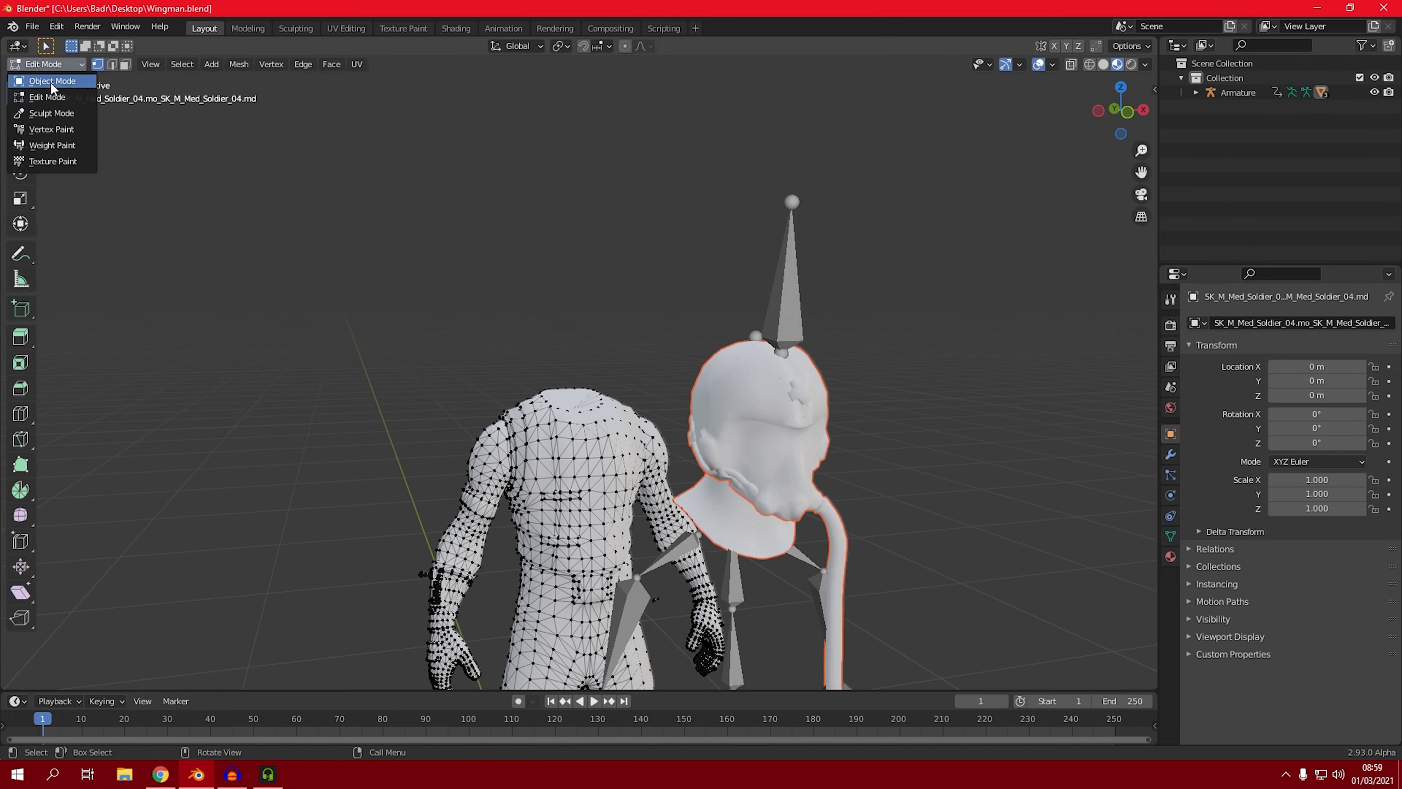
pyautogui.click(43, 82)
pyautogui.click(590, 390)
pyautogui.scroll(-5, 593, 394)
pyautogui.moveTo(593, 397); pyautogui.dragTo(607, 373, button='middle')
pyautogui.click(711, 353)
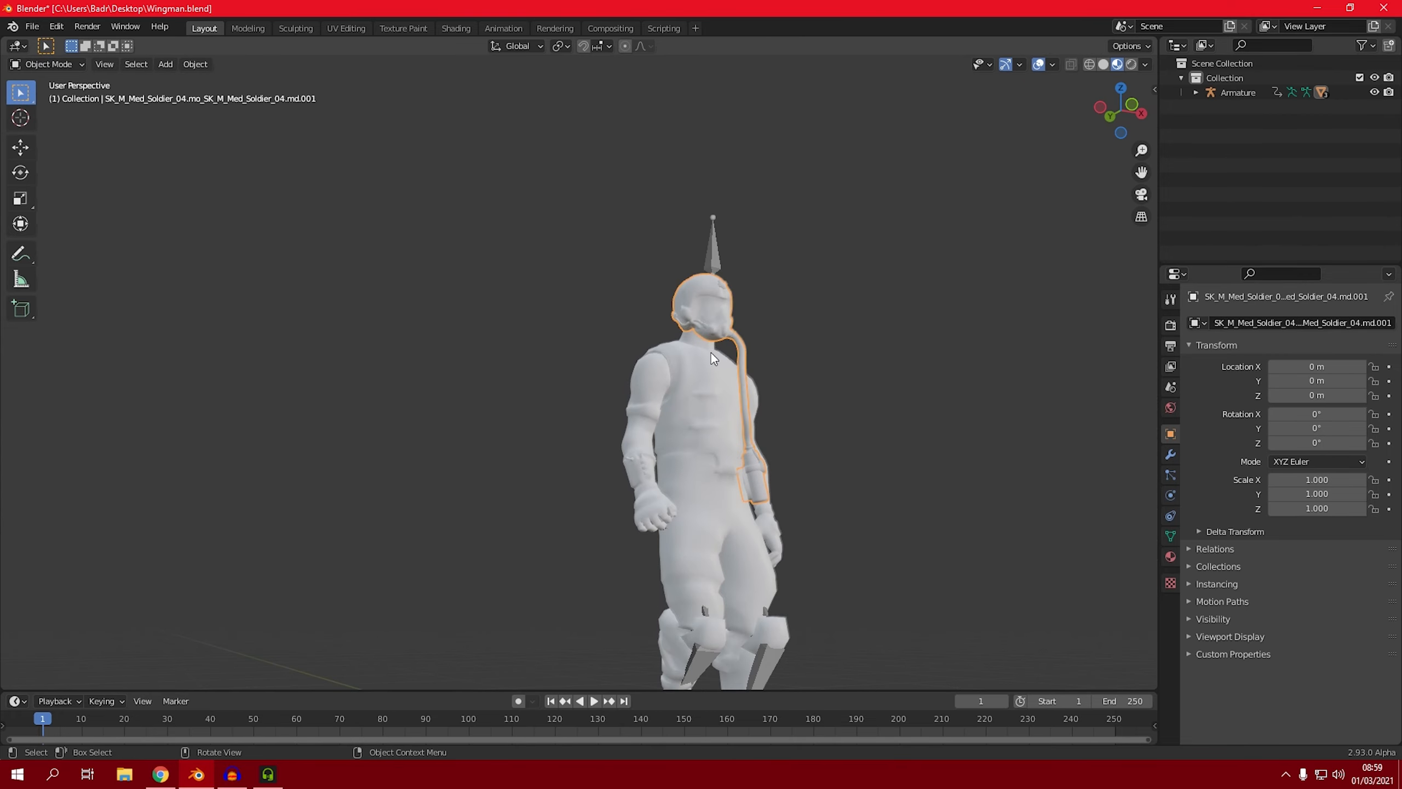
pyautogui.moveTo(697, 341); pyautogui.dragTo(620, 442, button='middle')
pyautogui.click(620, 335)
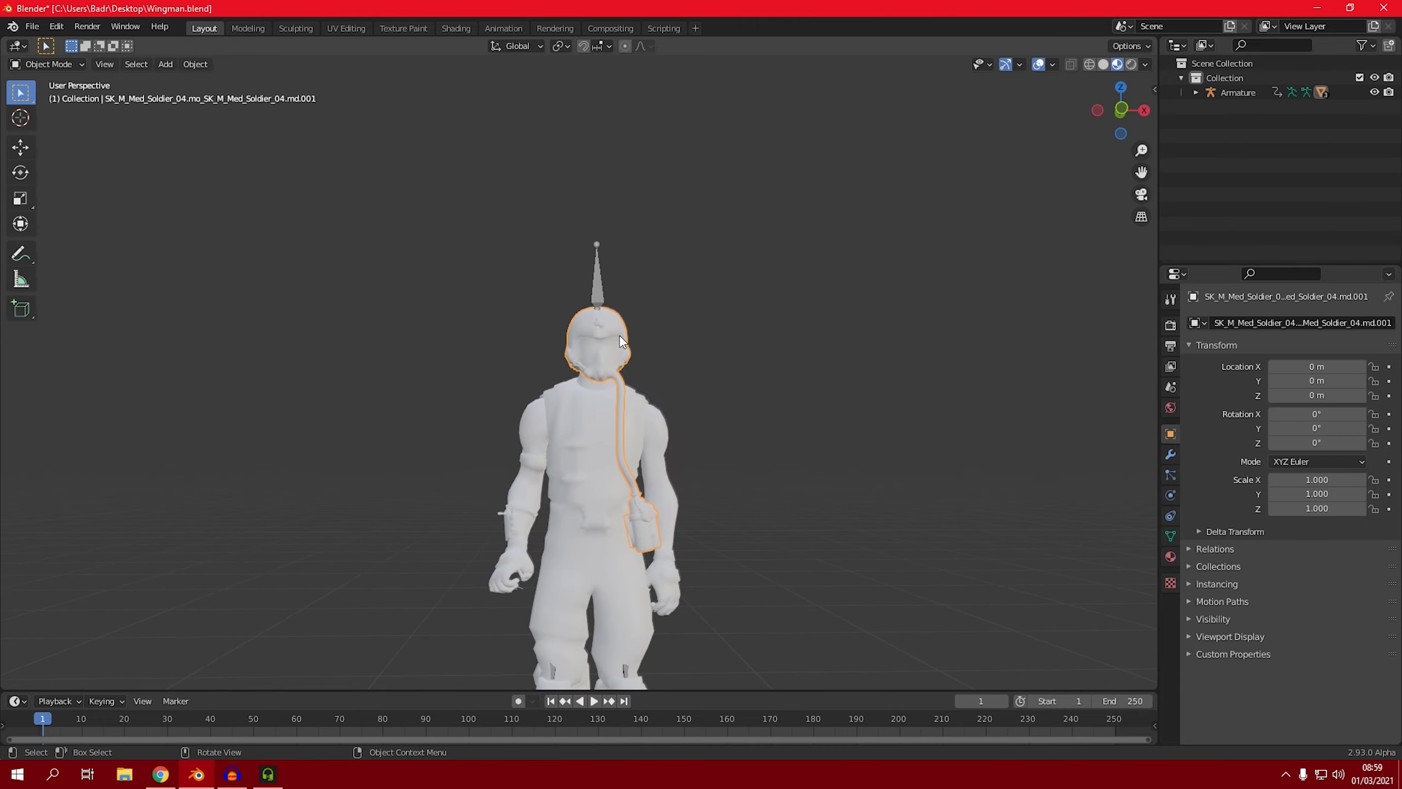
pyautogui.moveTo(620, 336); pyautogui.dragTo(595, 340, button='middle')
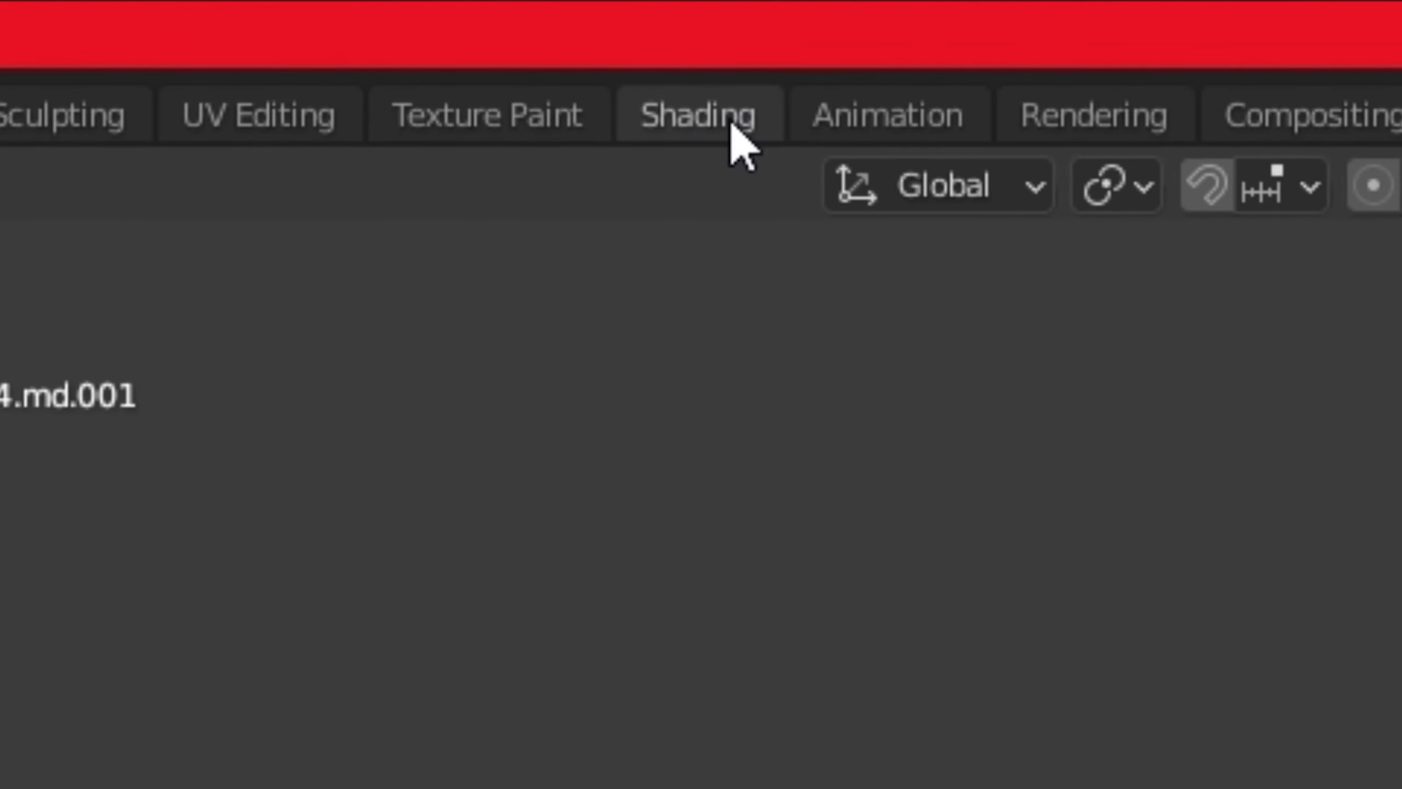
# Open the Shading workspace and assign the existing material M_Med_Soldier_04 to the body mesh.
pyautogui.click(683, 116)
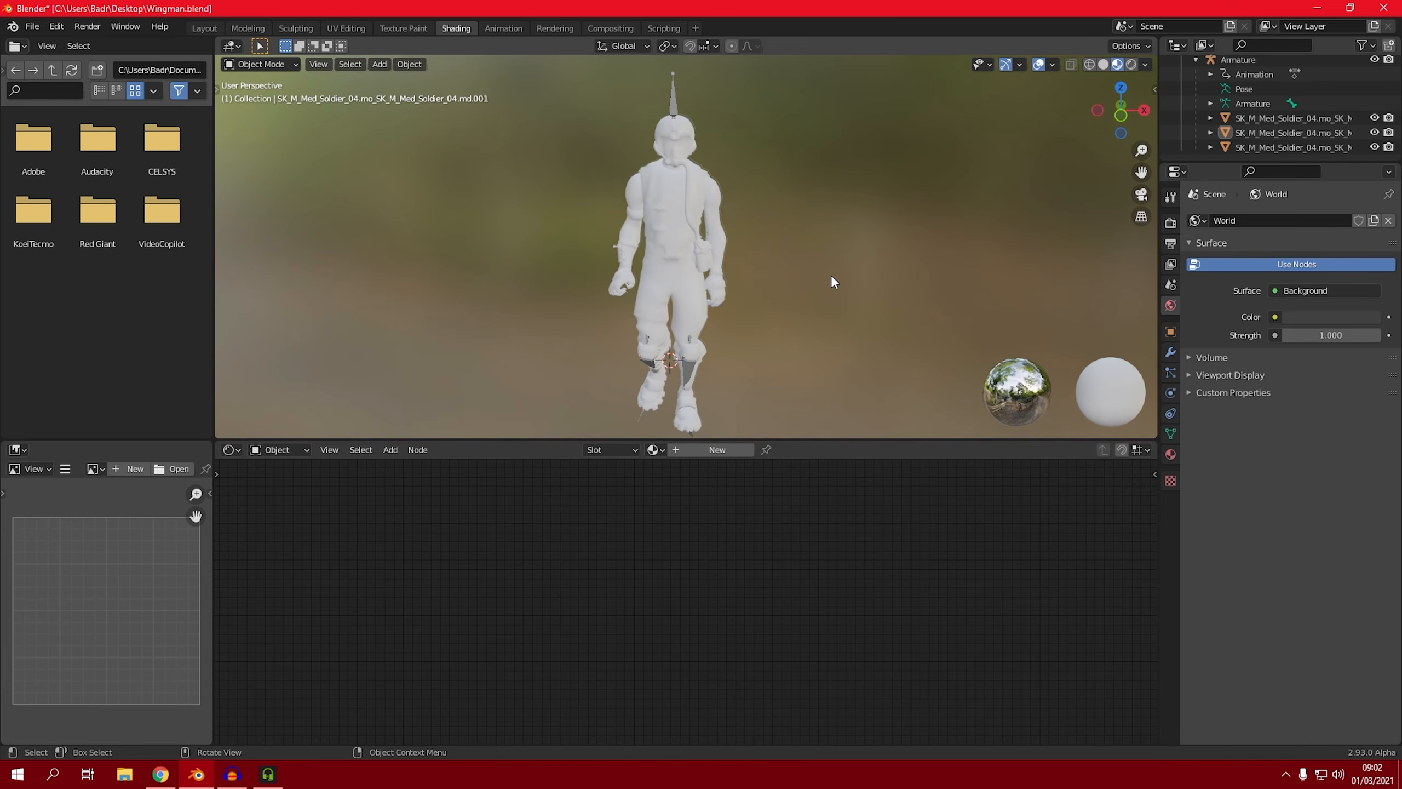
pyautogui.click(670, 254)
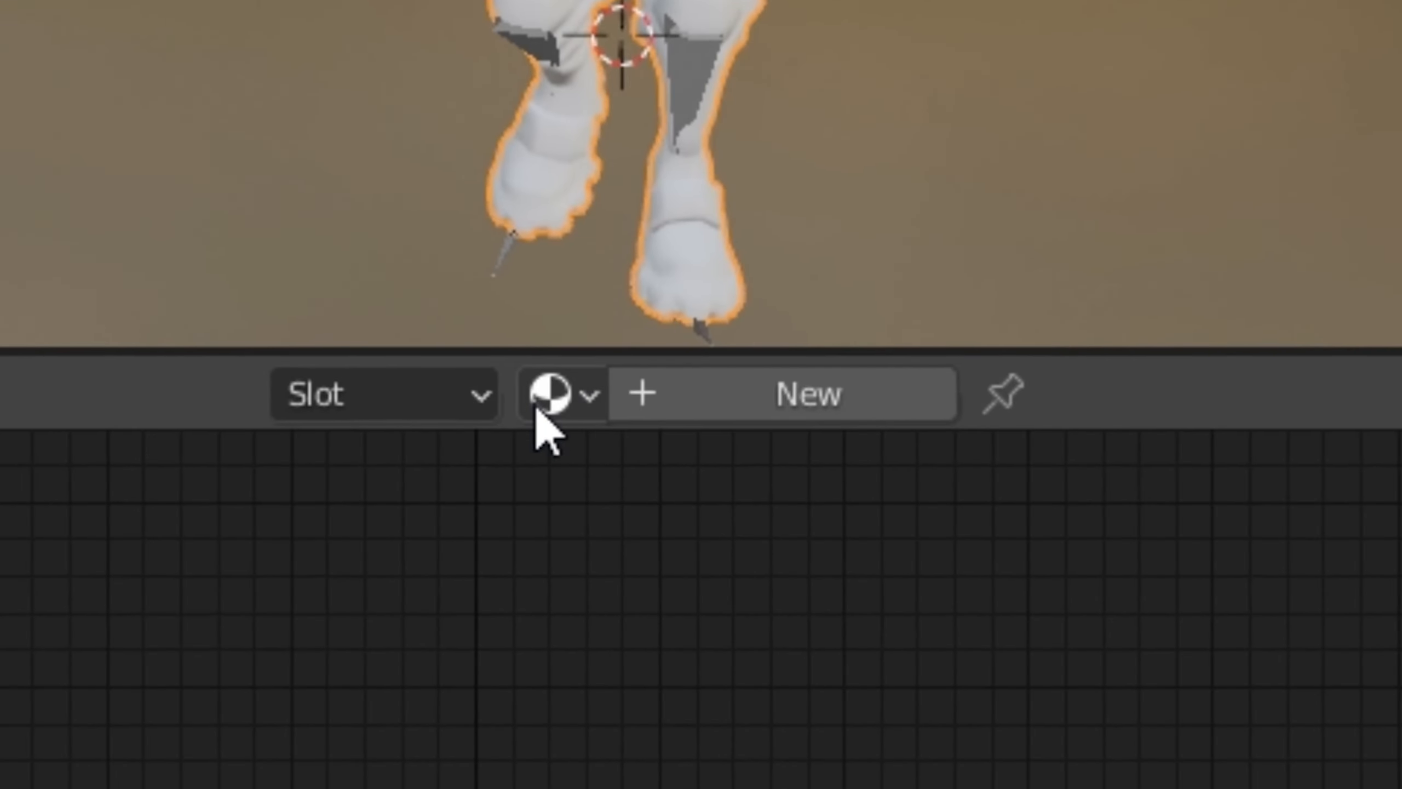
pyautogui.click(574, 395)
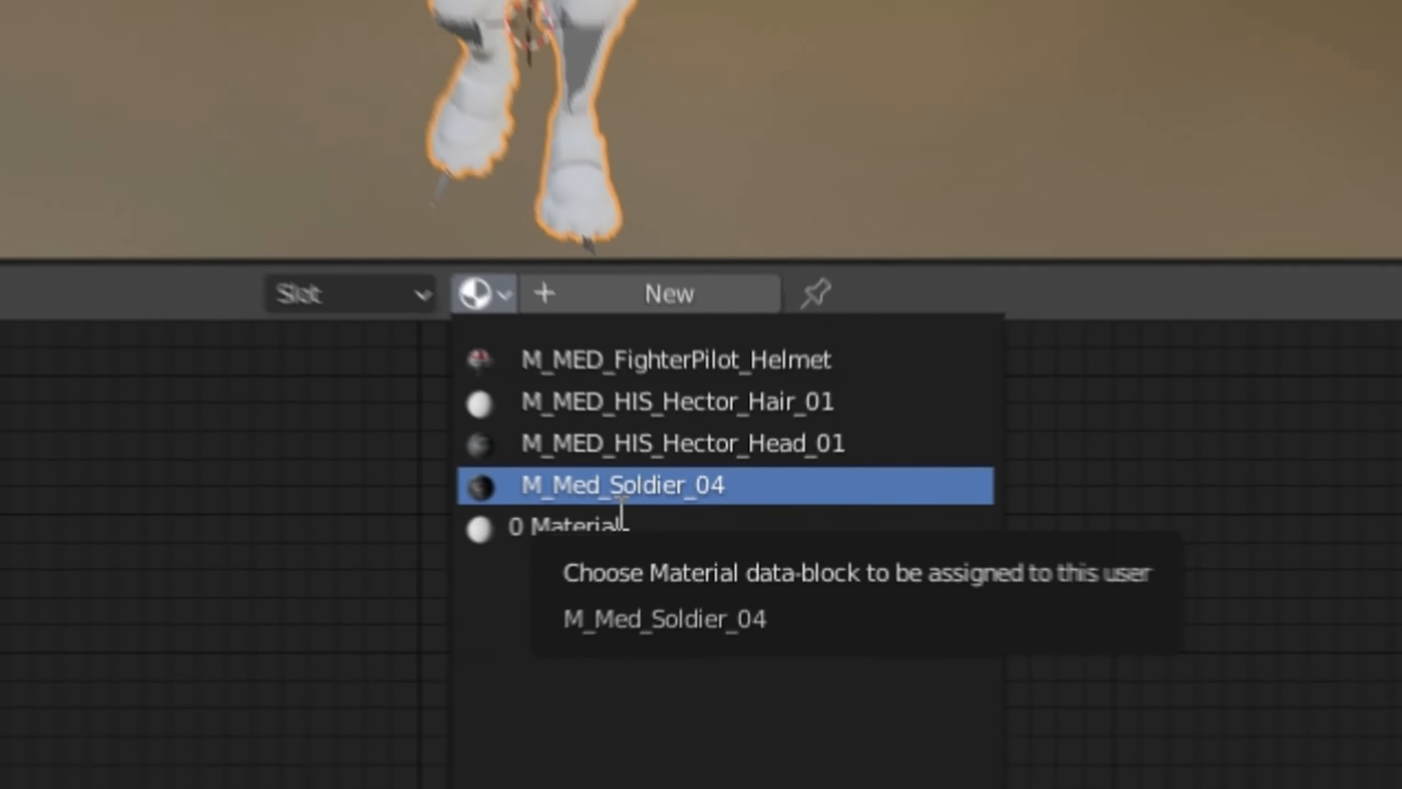
pyautogui.click(550, 483)
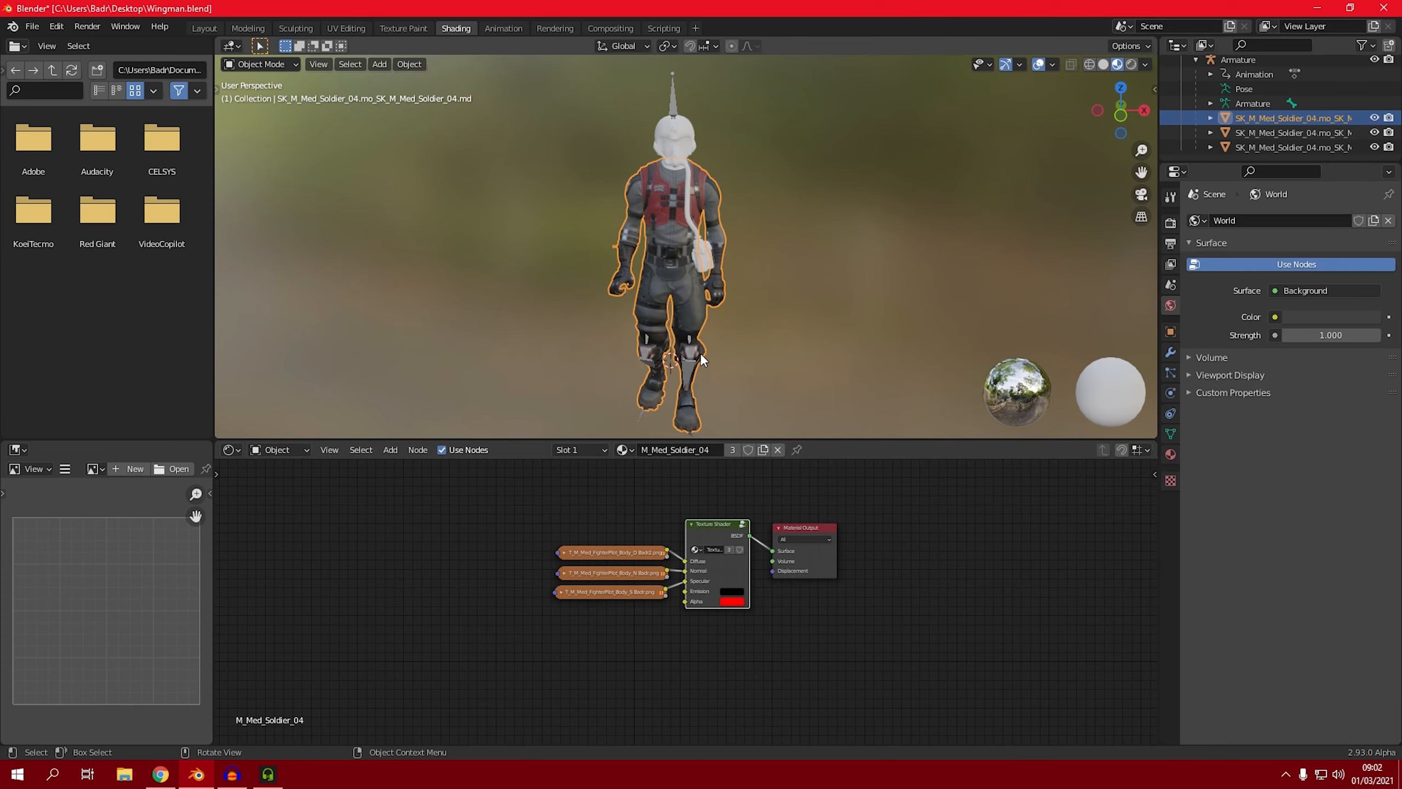
pyautogui.moveTo(725, 302); pyautogui.dragTo(709, 240, button='middle')
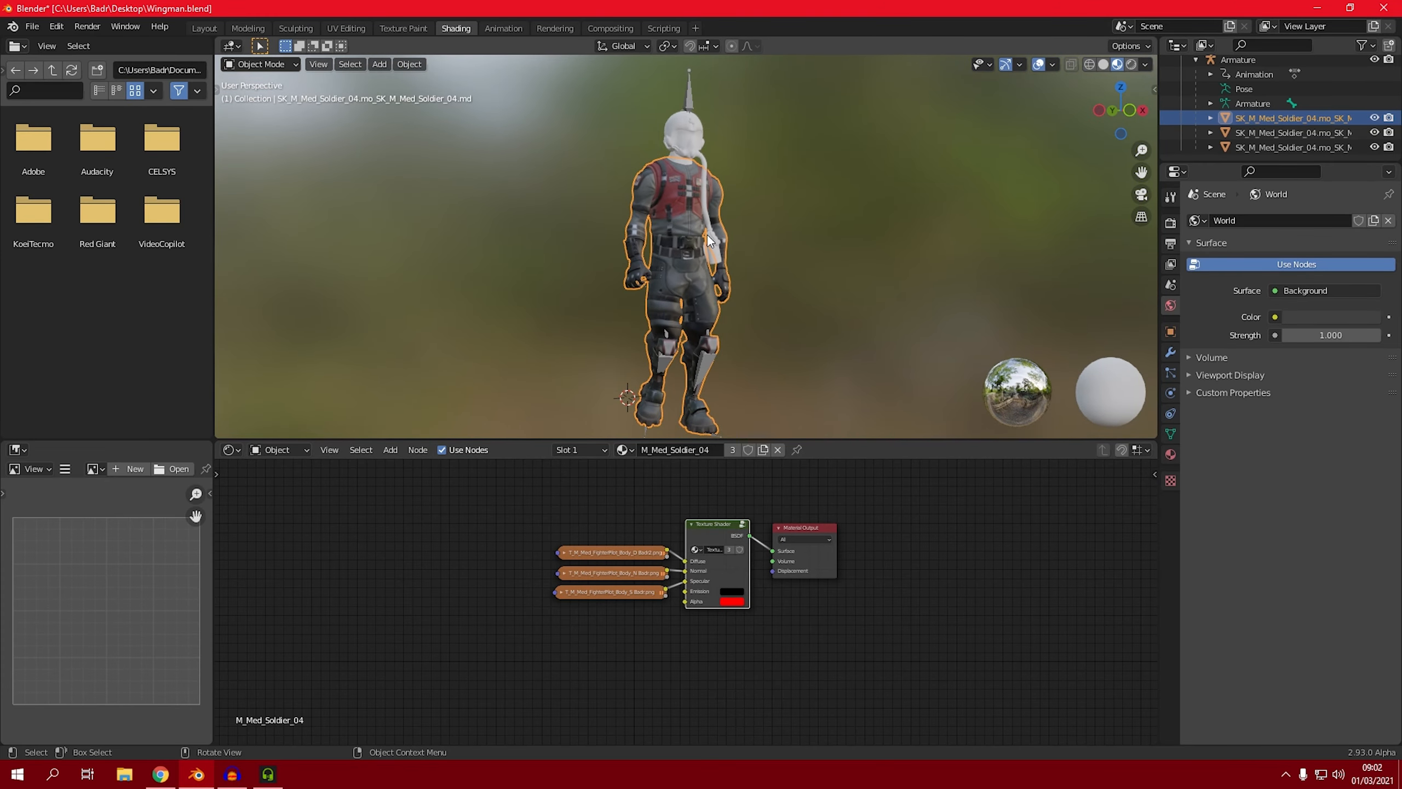
# Assign the existing material M_MED_HIS_Hector_Head_01 to the separated head mesh.
pyautogui.click(675, 158)
pyautogui.moveTo(674, 158); pyautogui.dragTo(662, 434, button='middle')
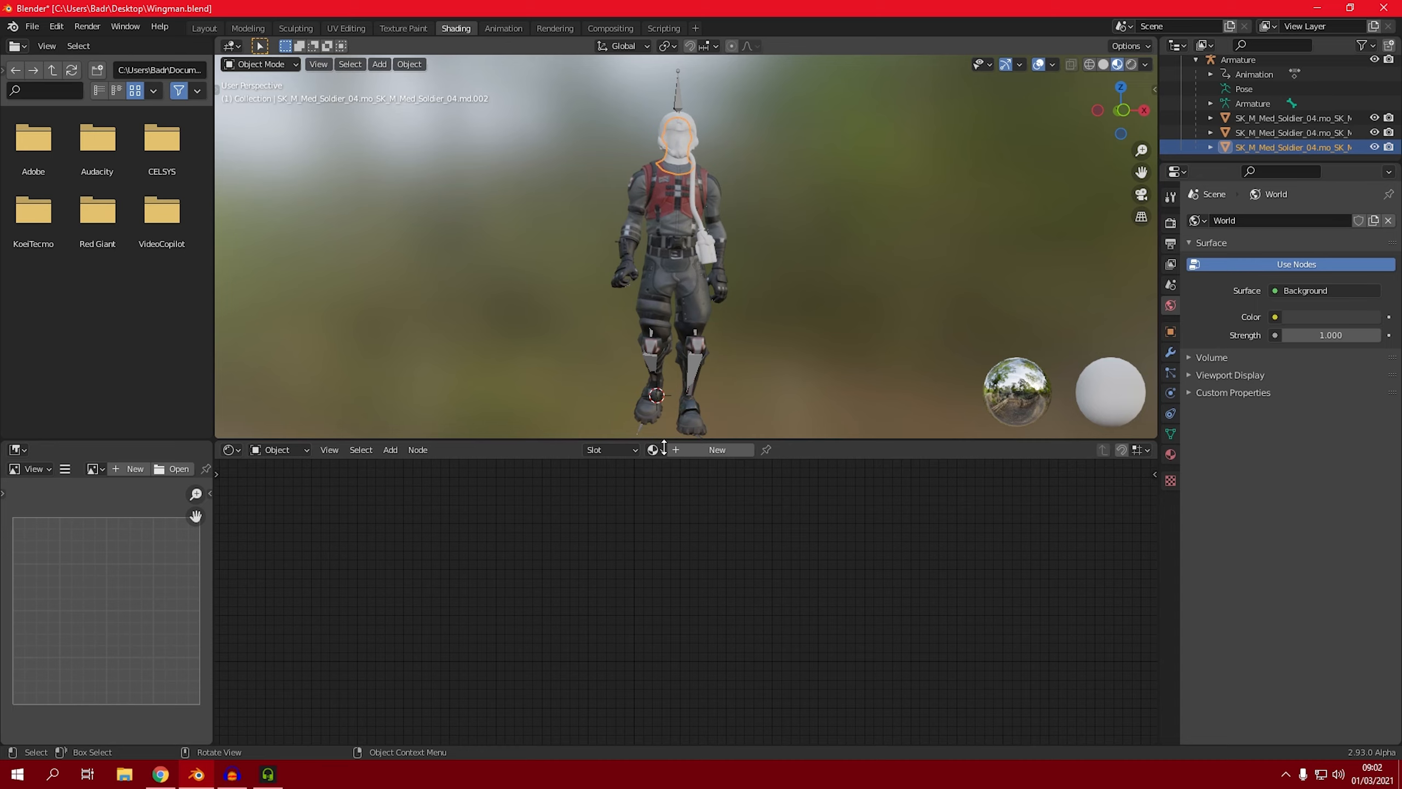
pyautogui.click(654, 450)
pyautogui.click(718, 499)
pyautogui.moveTo(745, 234); pyautogui.dragTo(683, 133, button='middle')
pyautogui.click(699, 280)
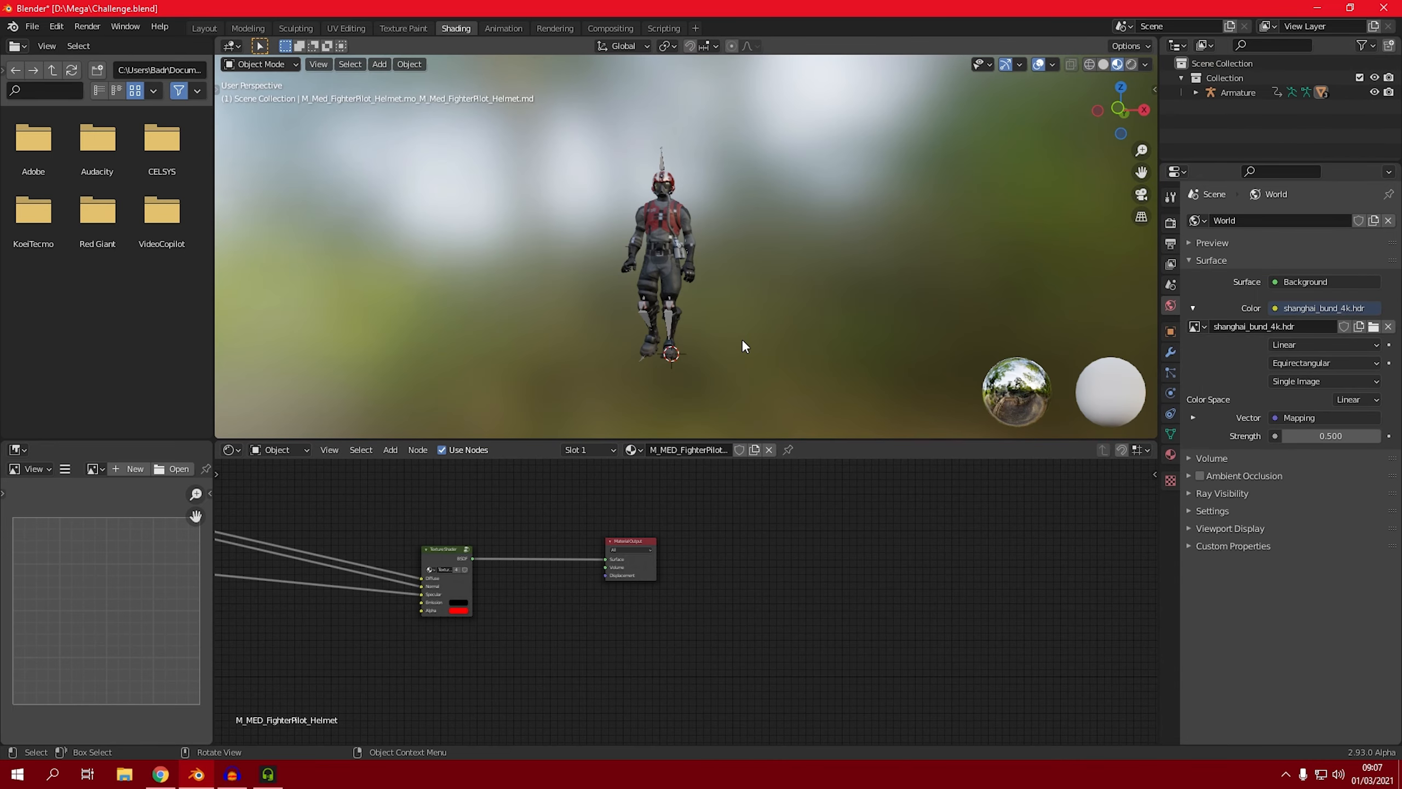
# In the Layout workspace, select the armature, display its bones as Stick and enable In Front.
pyautogui.moveTo(741, 348)
pyautogui.mouseDown(button='middle')
pyautogui.moveTo(693, 331)
pyautogui.moveTo(718, 334)
pyautogui.mouseUp(button='middle')
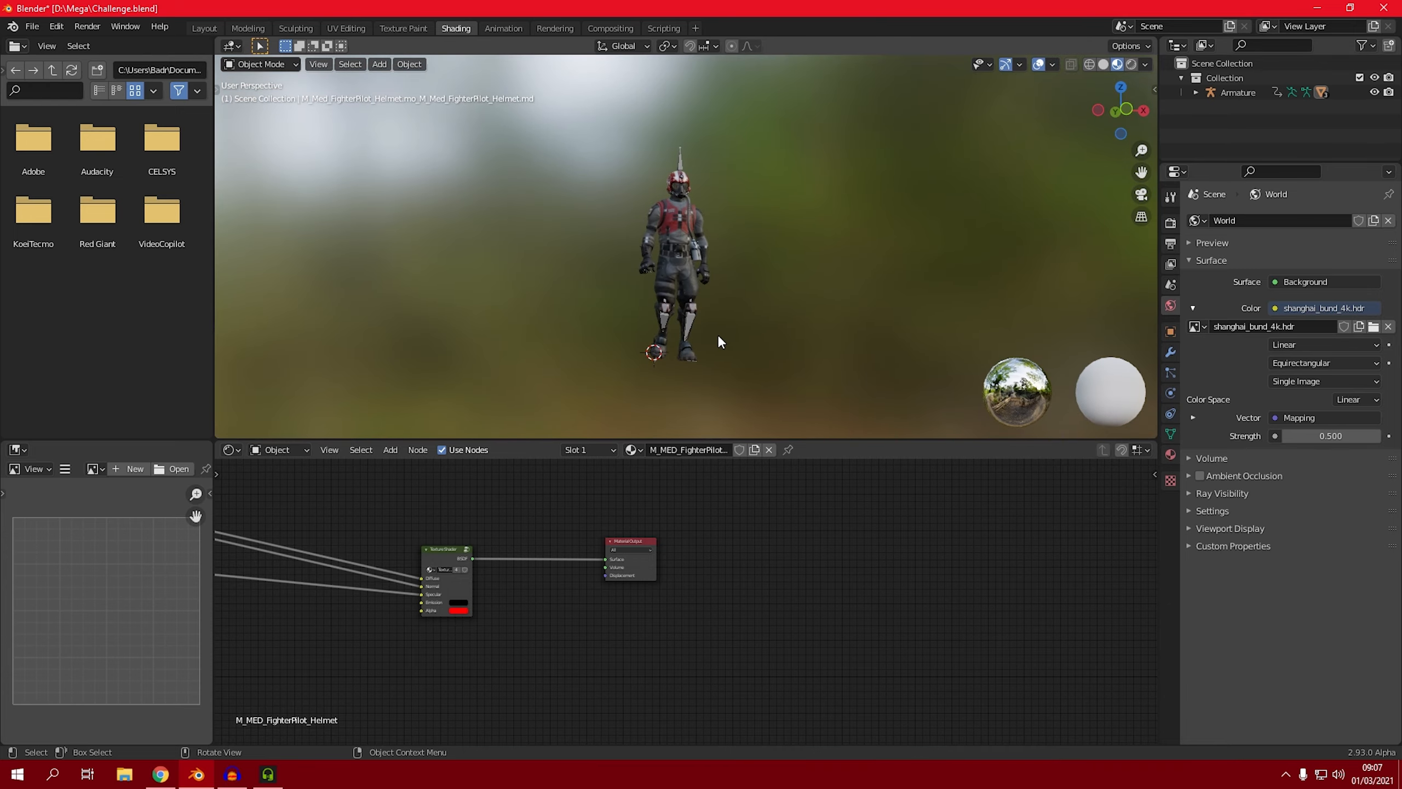
pyautogui.click(205, 28)
pyautogui.moveTo(472, 367); pyautogui.dragTo(539, 195, button='middle')
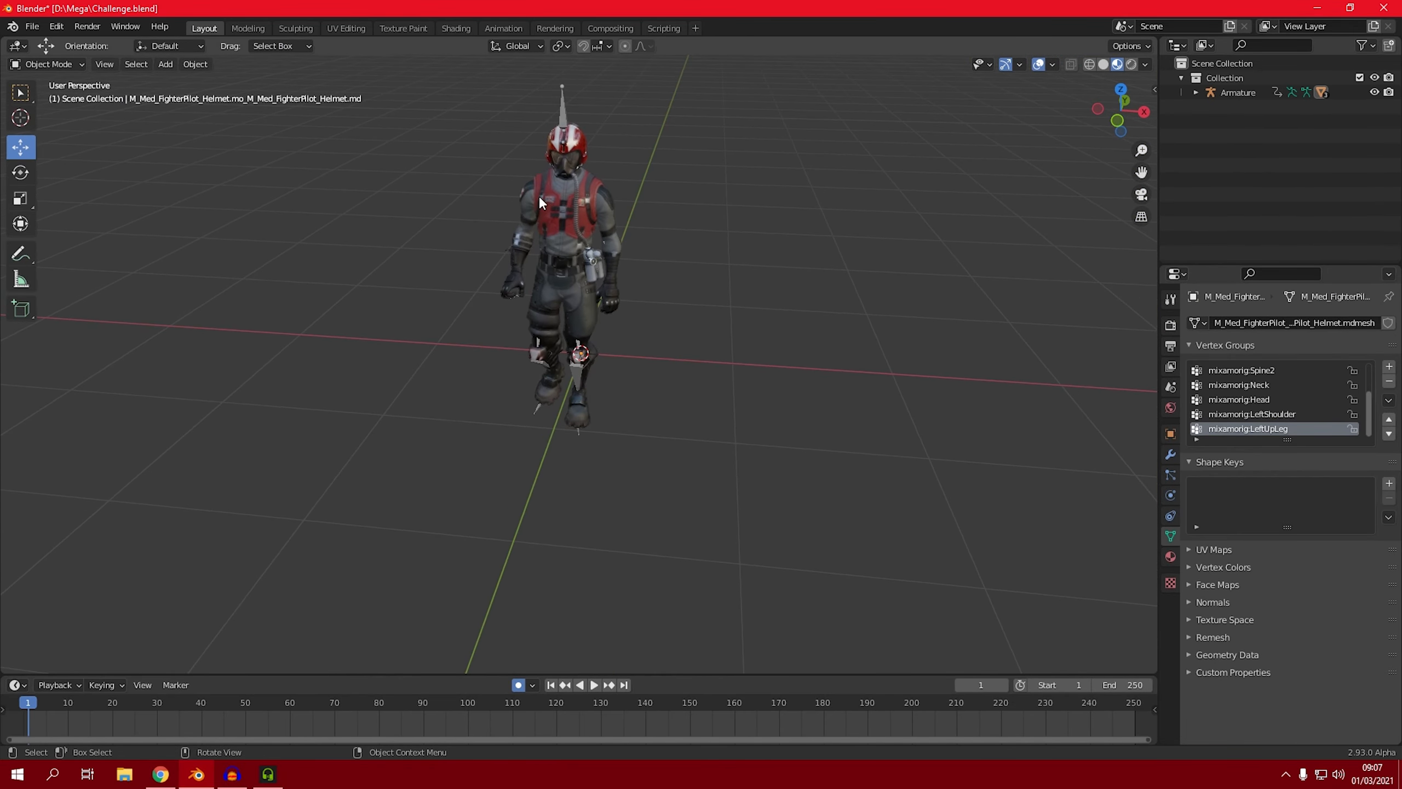
pyautogui.click(563, 99)
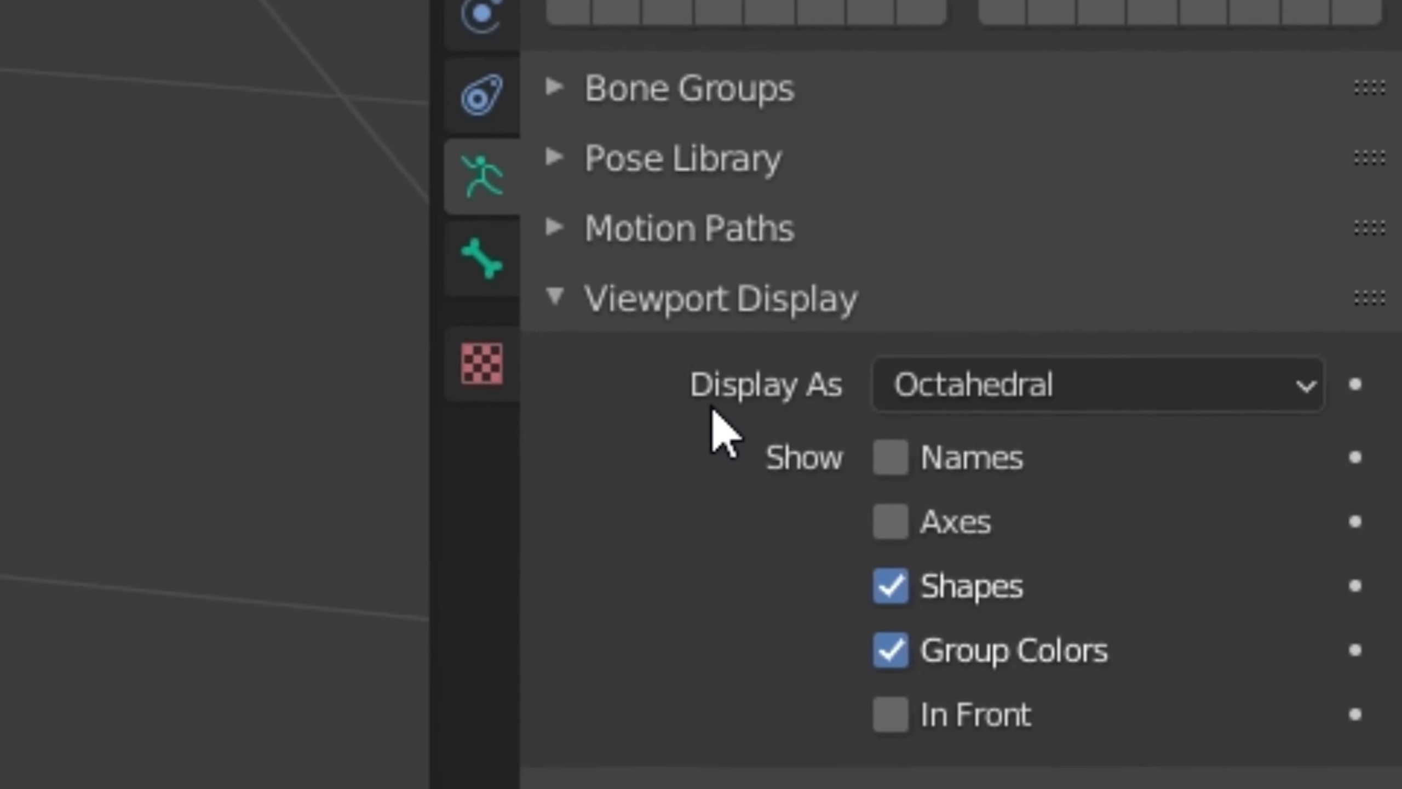
pyautogui.click(1013, 390)
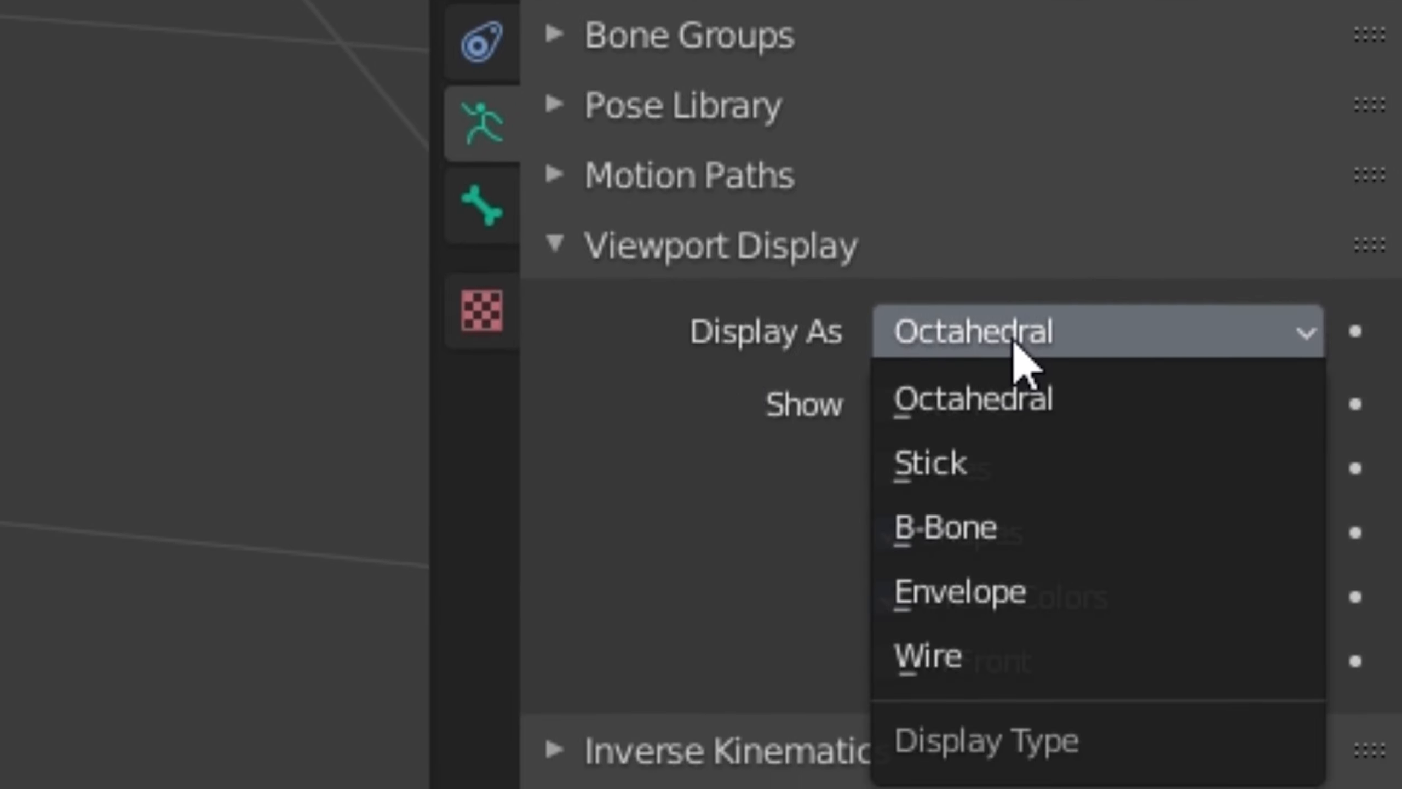
pyautogui.click(1018, 450)
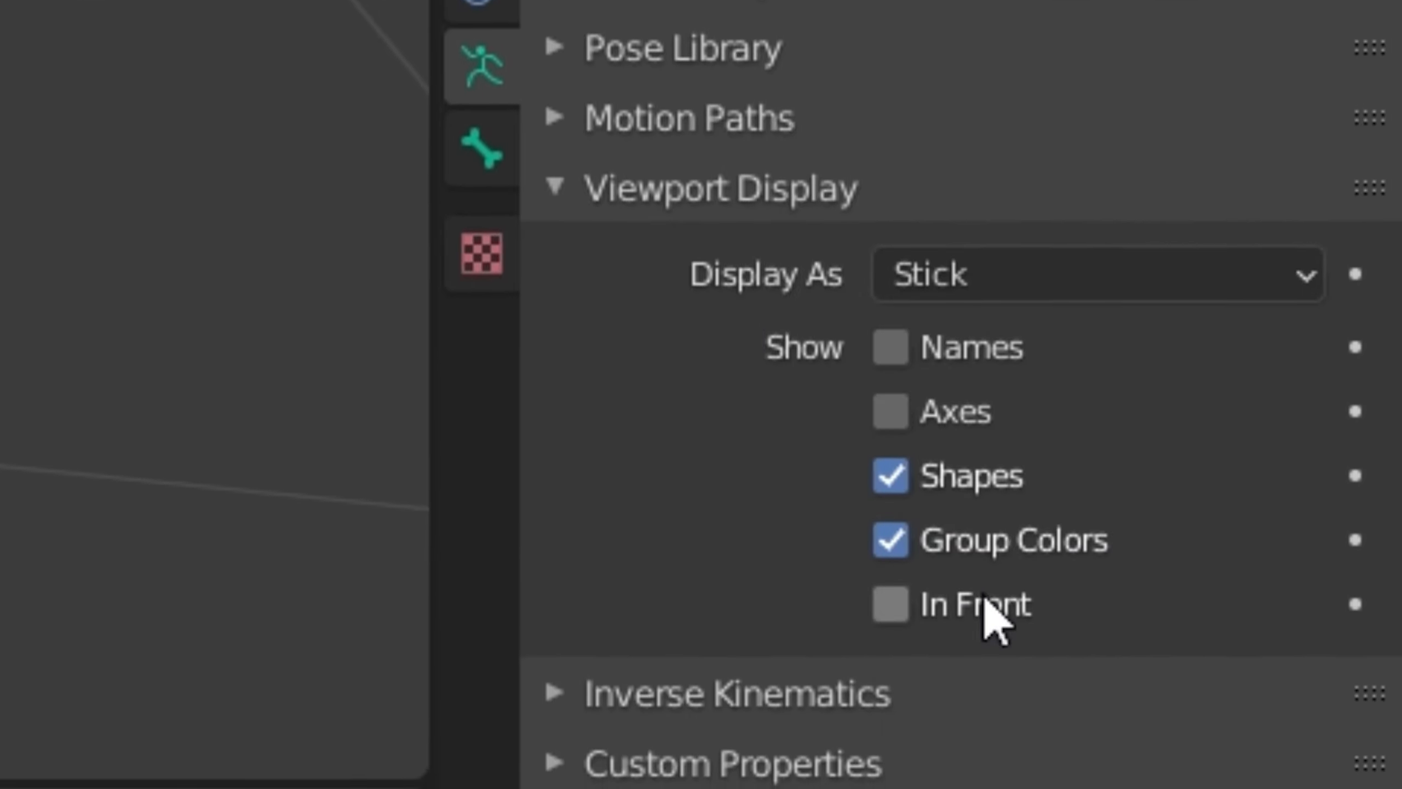
pyautogui.click(890, 591)
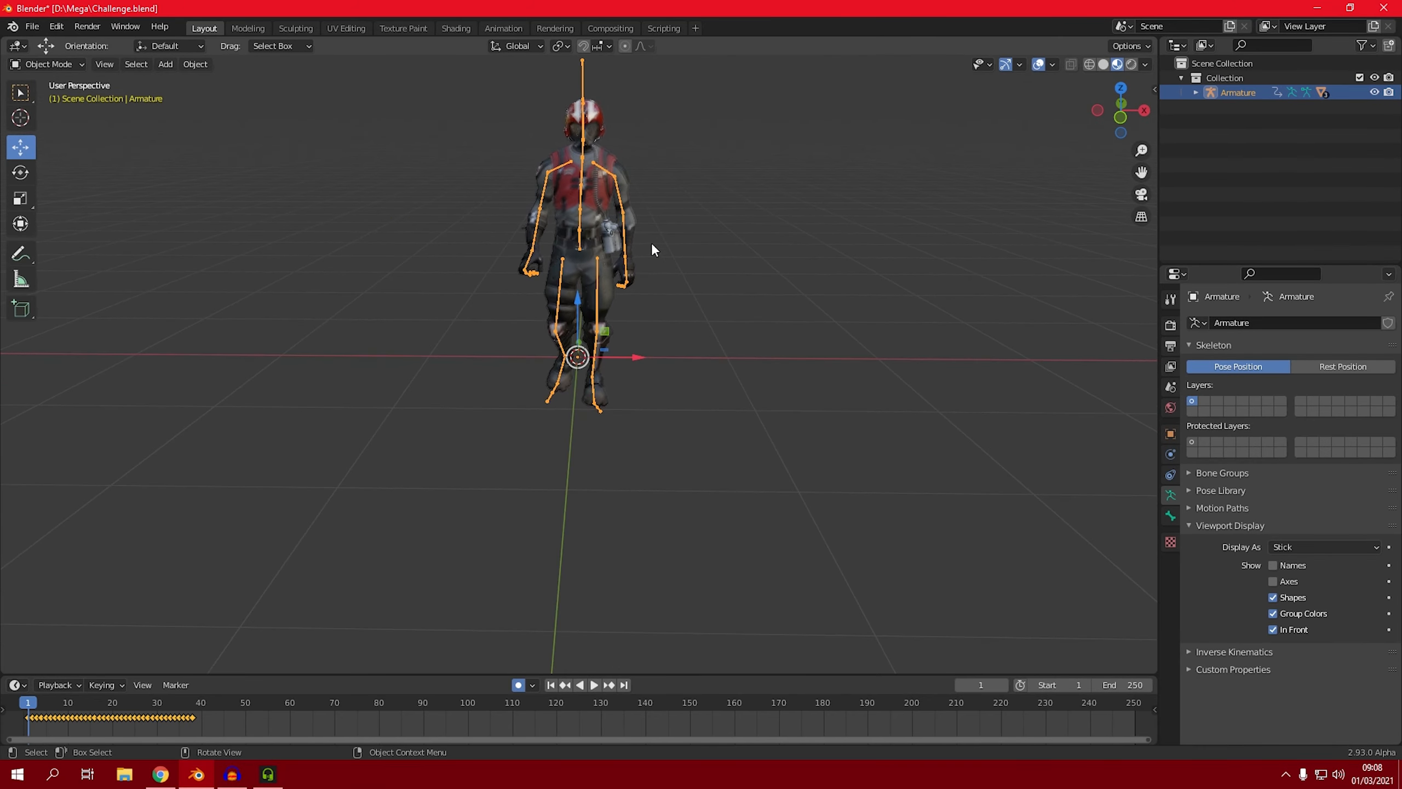
# Deselect the armature and play the walking animation while viewing the character from the side.
pyautogui.click(652, 250)
pyautogui.moveTo(1120, 109); pyautogui.dragTo(479, 487)
pyautogui.press('space')
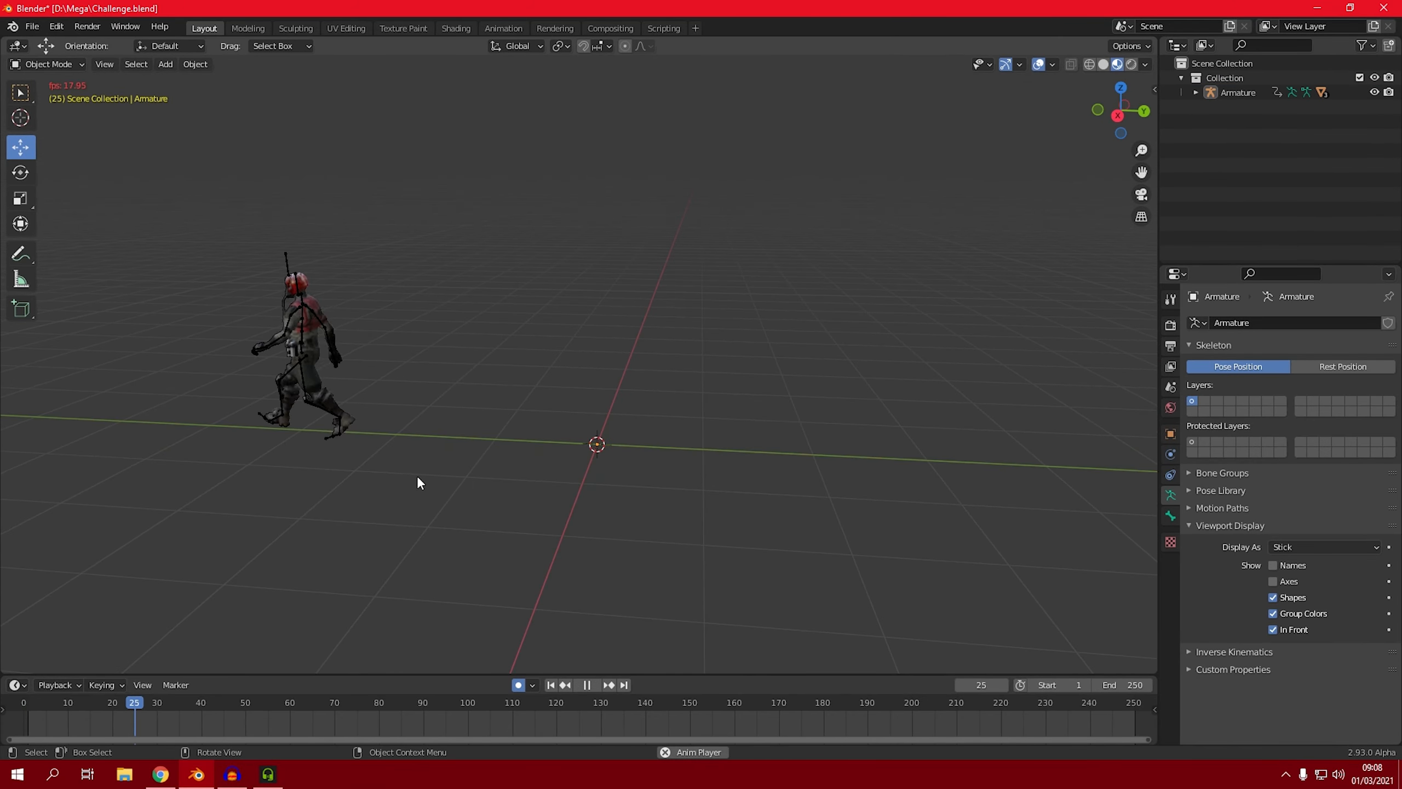
pyautogui.press('space')
pyautogui.moveTo(421, 425); pyautogui.dragTo(483, 386, button='middle')
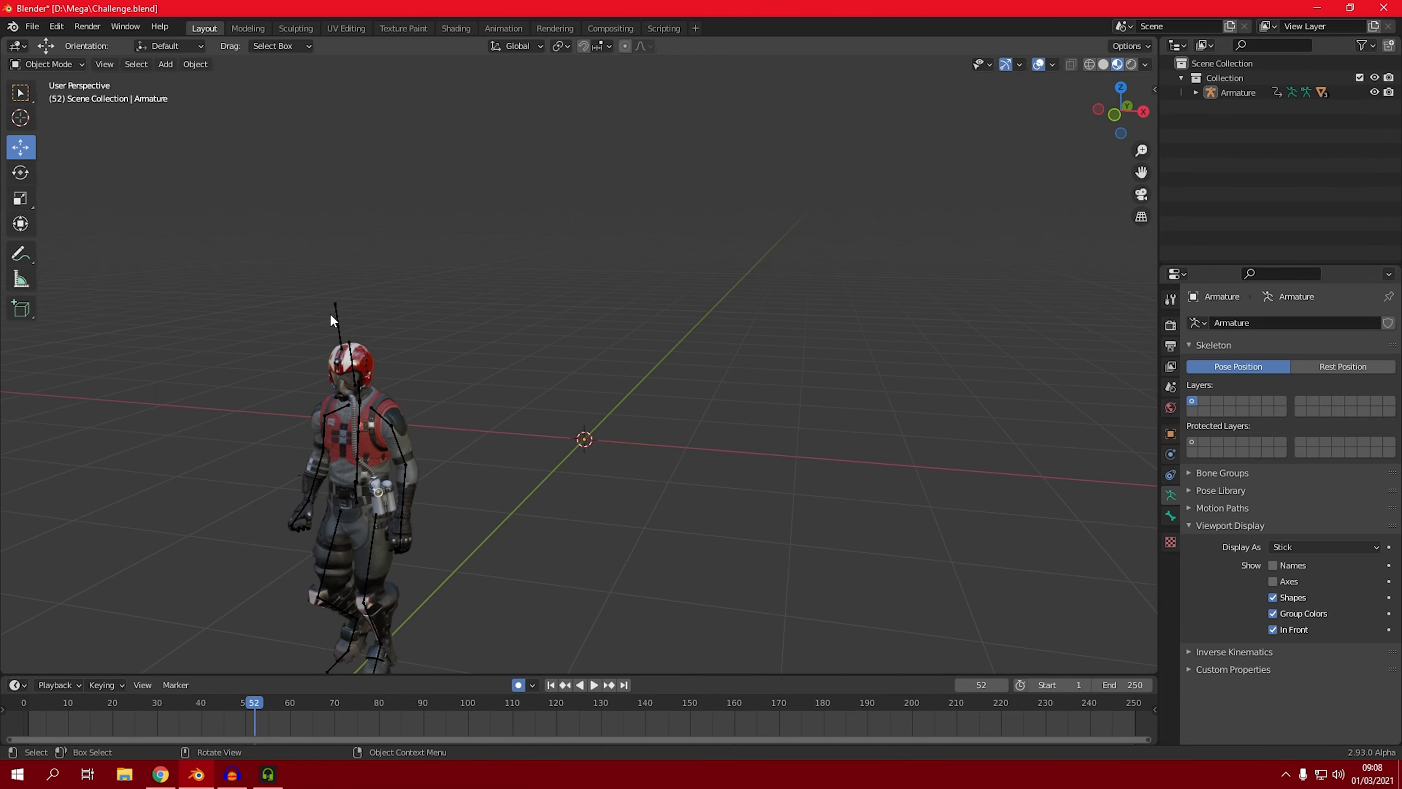
# Select the armature to show its keyframes and replay the walk from frame 1.
pyautogui.click(333, 311)
pyautogui.moveTo(333, 310); pyautogui.dragTo(331, 390, button='middle')
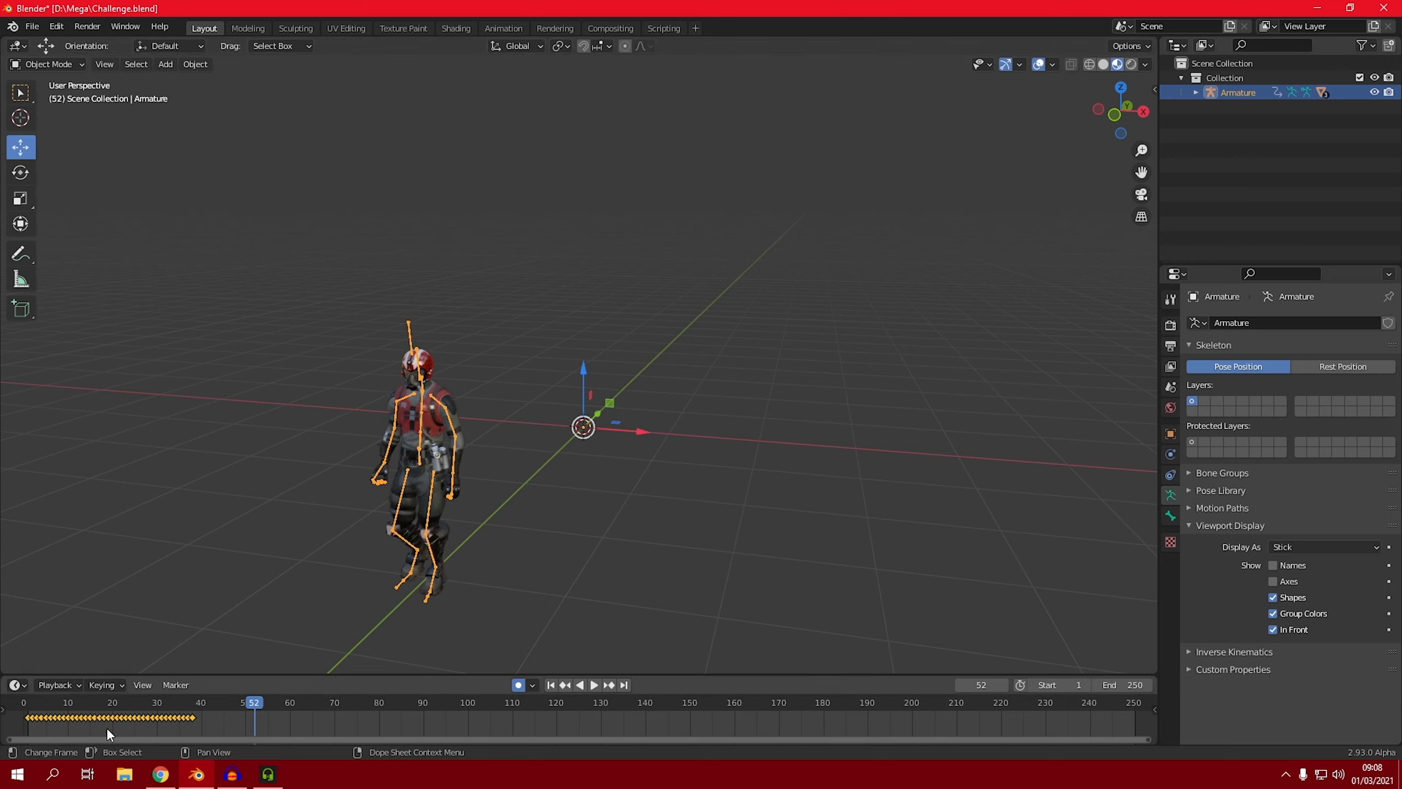
pyautogui.moveTo(141, 705); pyautogui.dragTo(33, 710)
pyautogui.press('space')
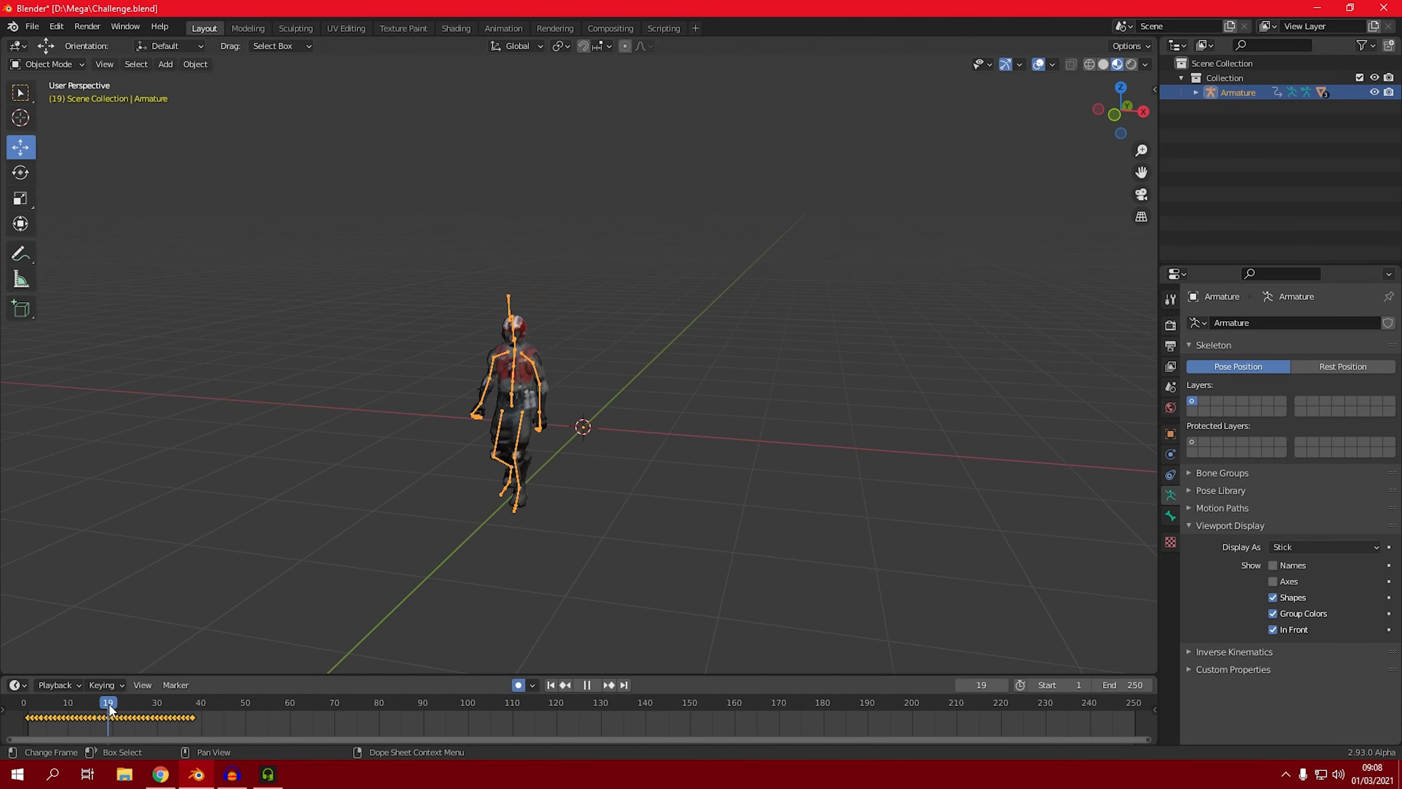
# Stop playback at frame 1 and scale the armature's walk keyframes by 2 in the timeline.
pyautogui.moveTo(96, 704); pyautogui.dragTo(30, 707)
pyautogui.press('space')
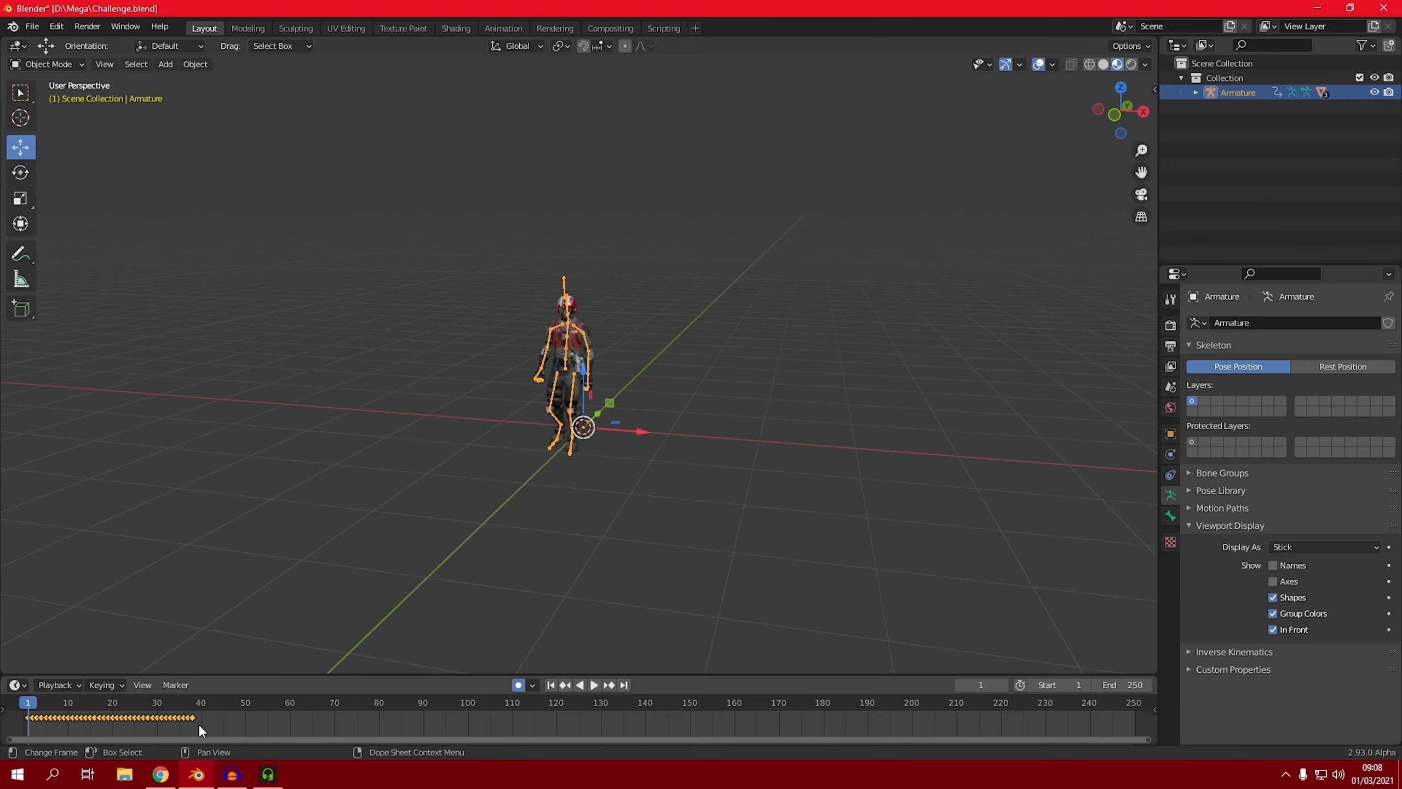
pyautogui.press('s')
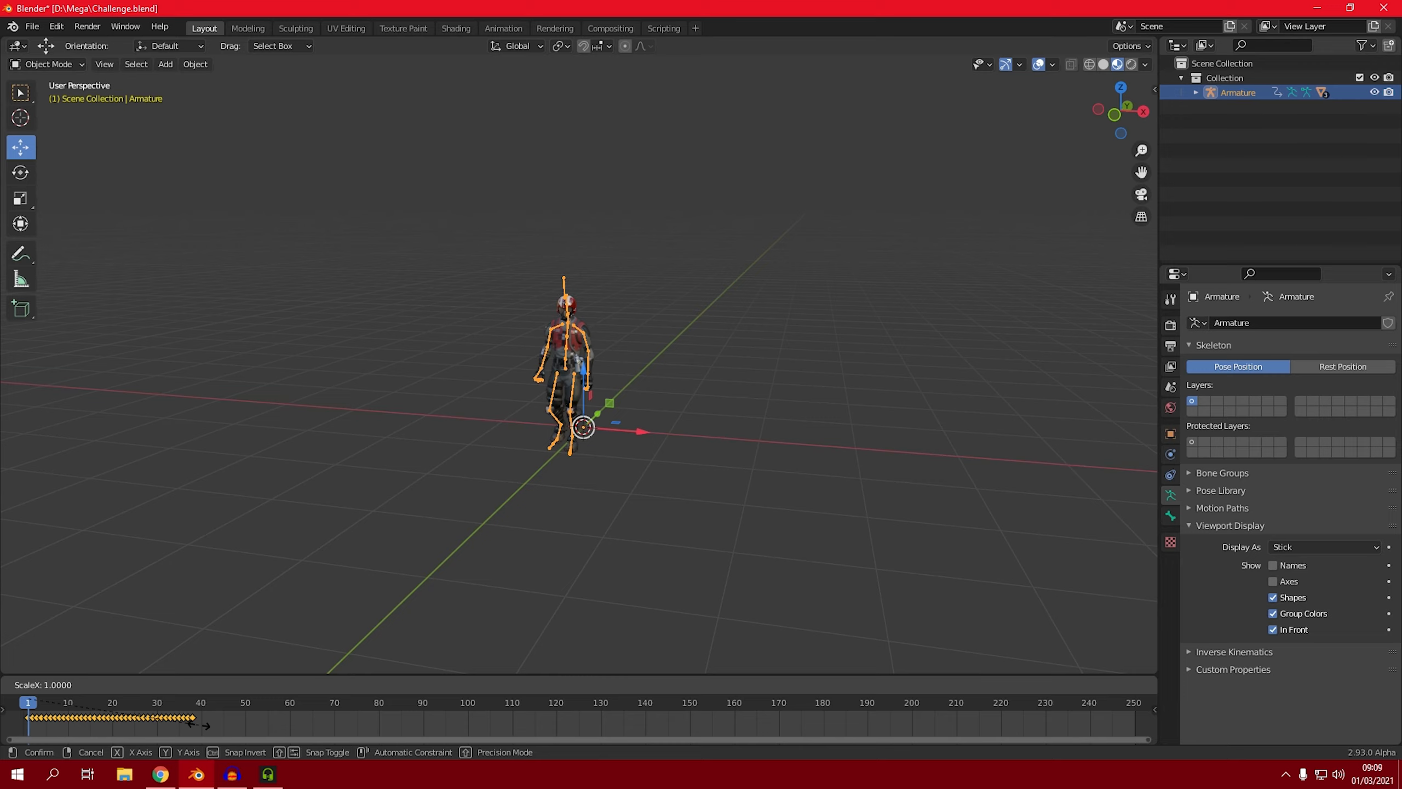
pyautogui.write('2')
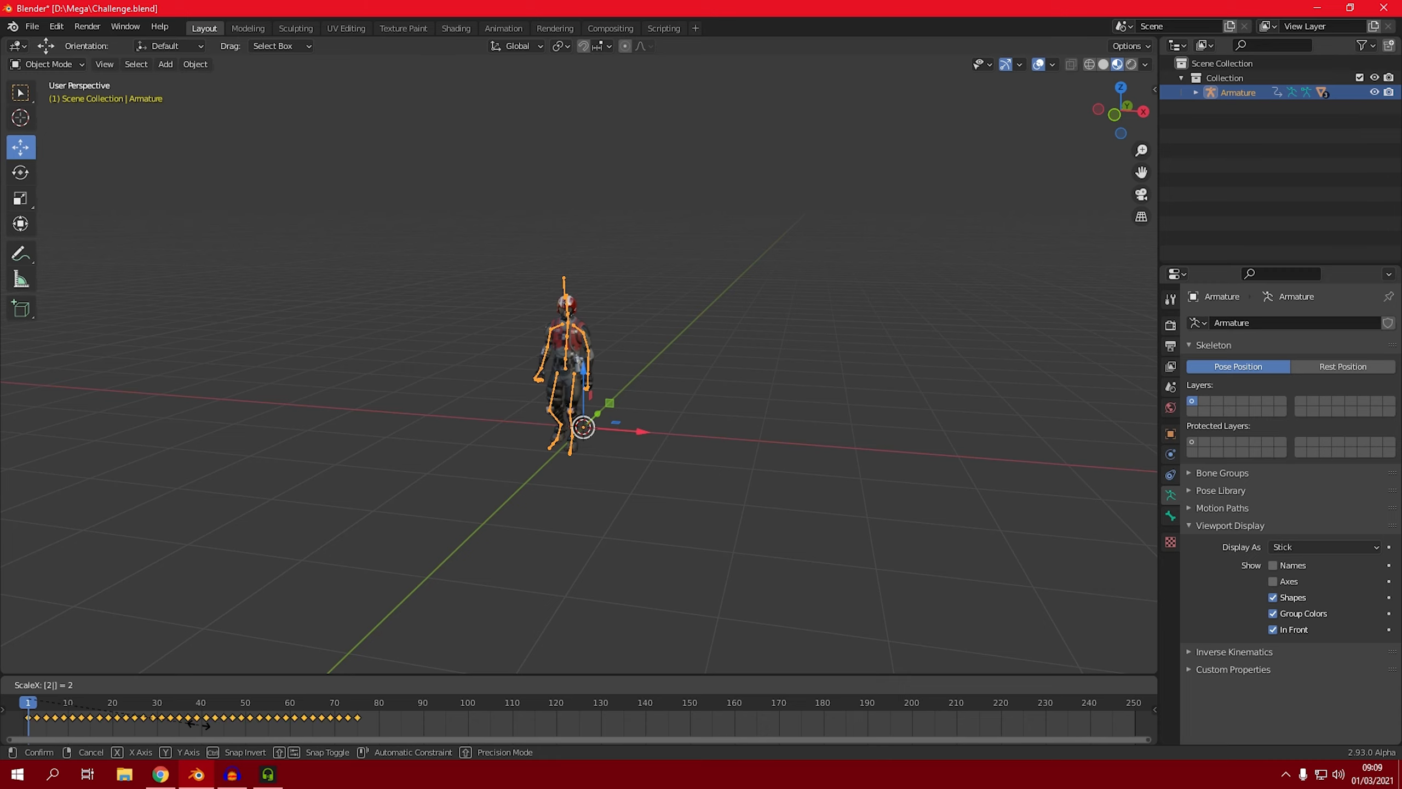
pyautogui.press('Return')
# Play the stretched walking animation to check its speed, and return the timeline to frame 1.
pyautogui.press('space')
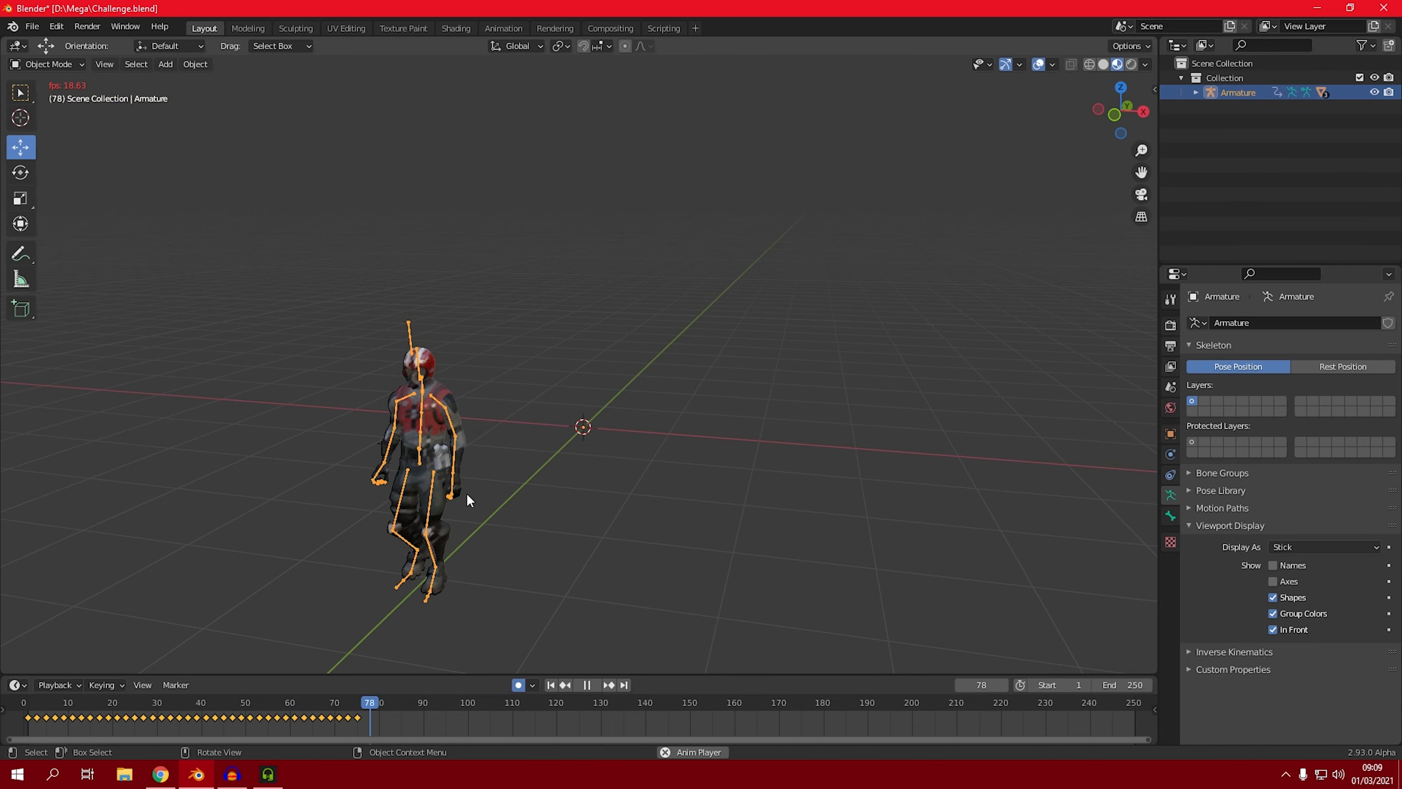
pyautogui.press('space')
pyautogui.click(30, 716)
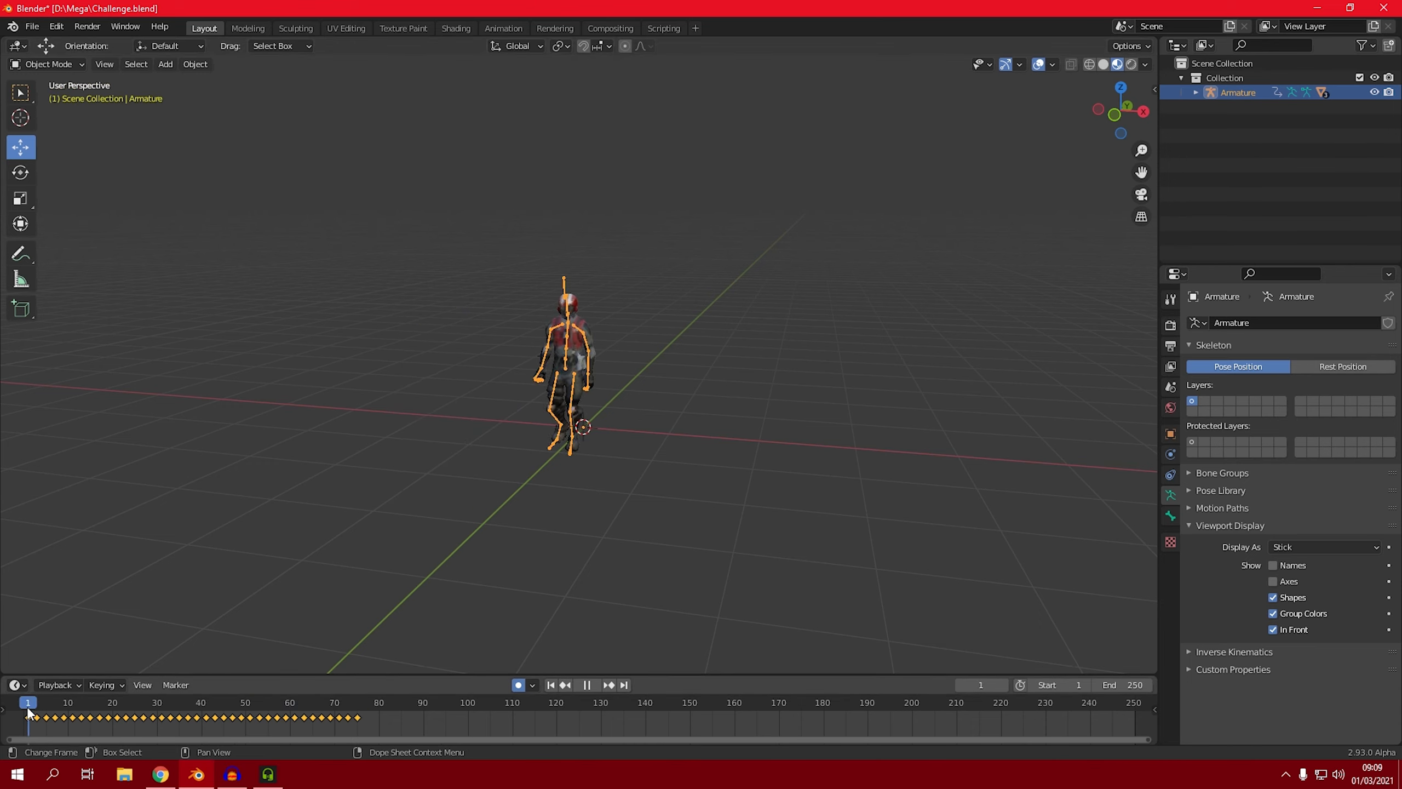
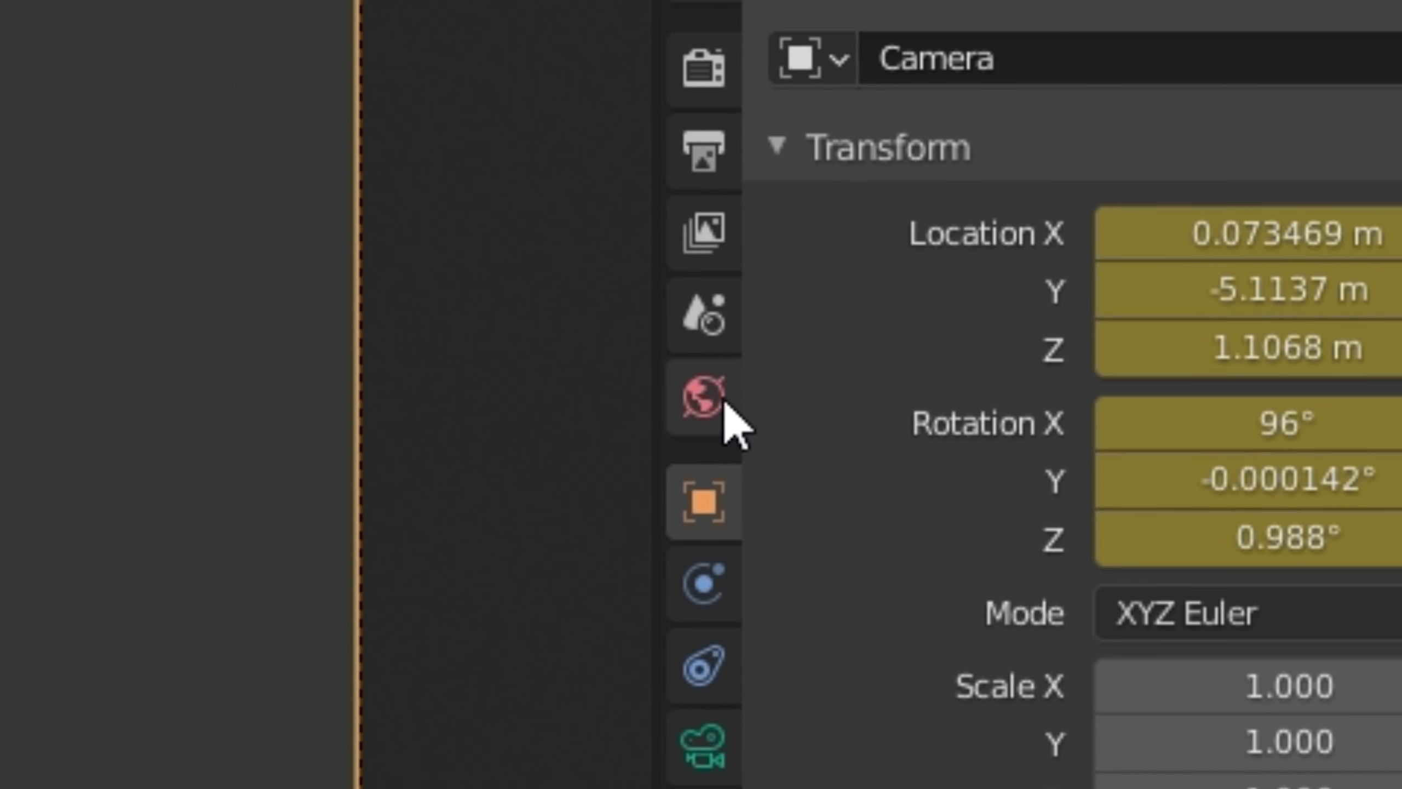
# Give the world background colour an Environment Texture and load shanghai_bund_8k.hdr from the Downloads folder.
pyautogui.click(700, 406)
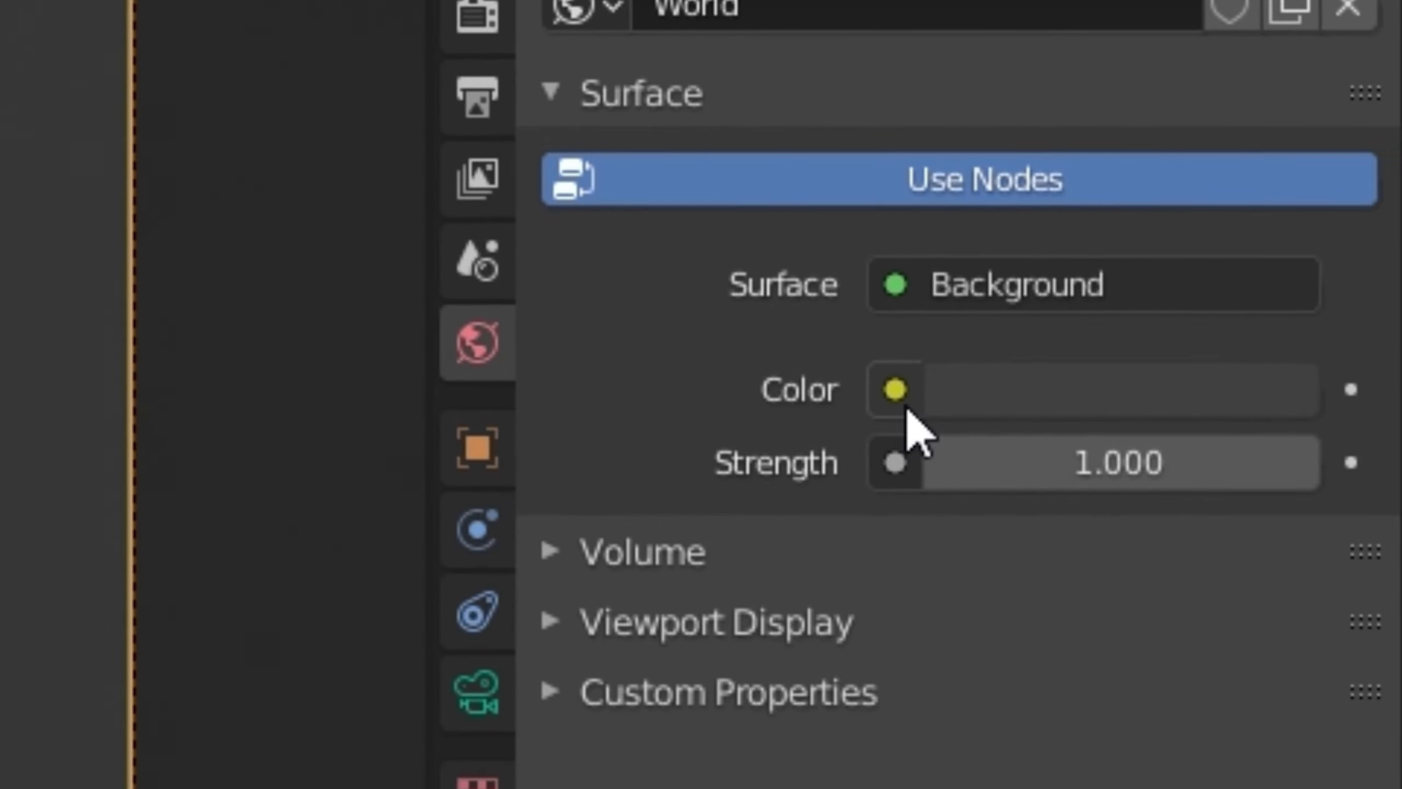
pyautogui.click(896, 406)
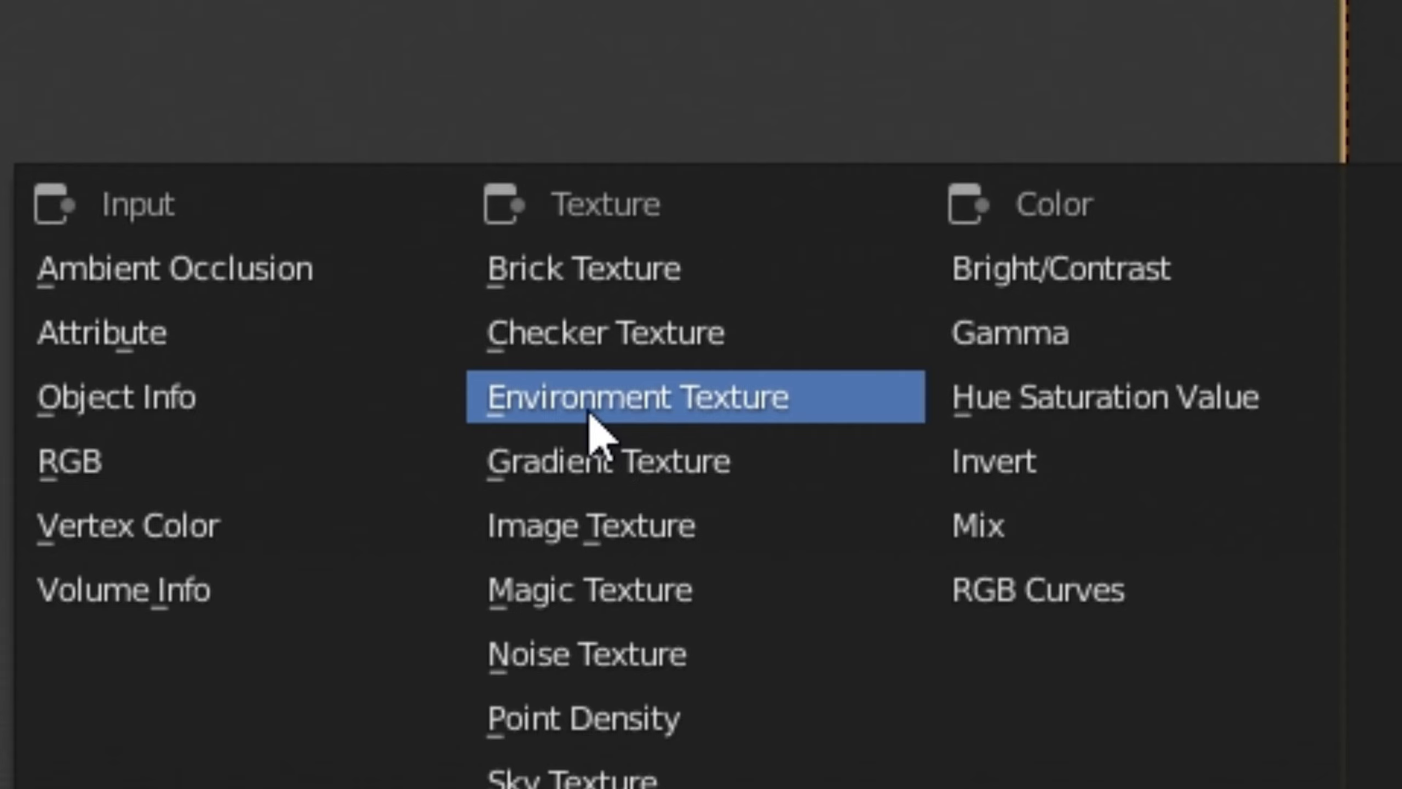
pyautogui.click(588, 415)
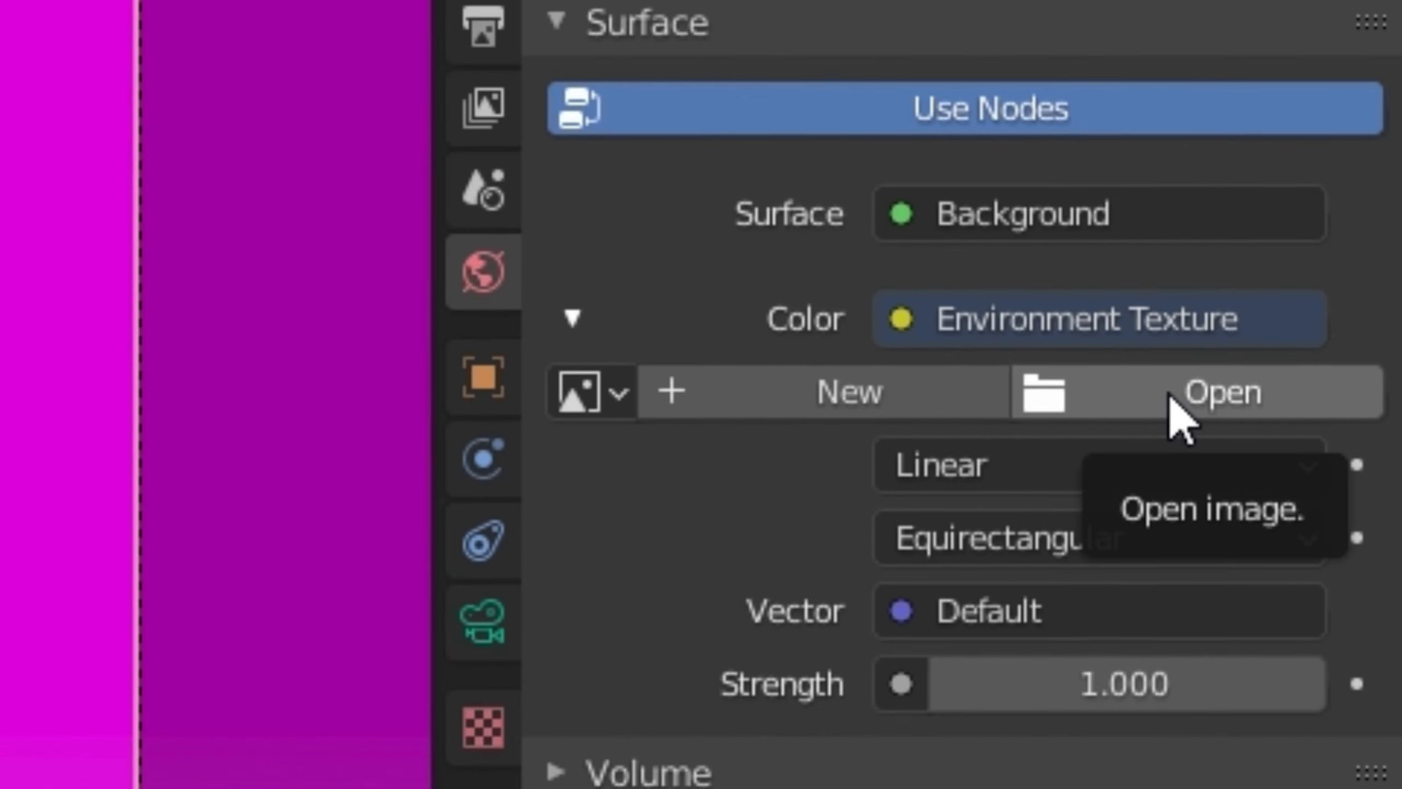
pyautogui.click(1344, 439)
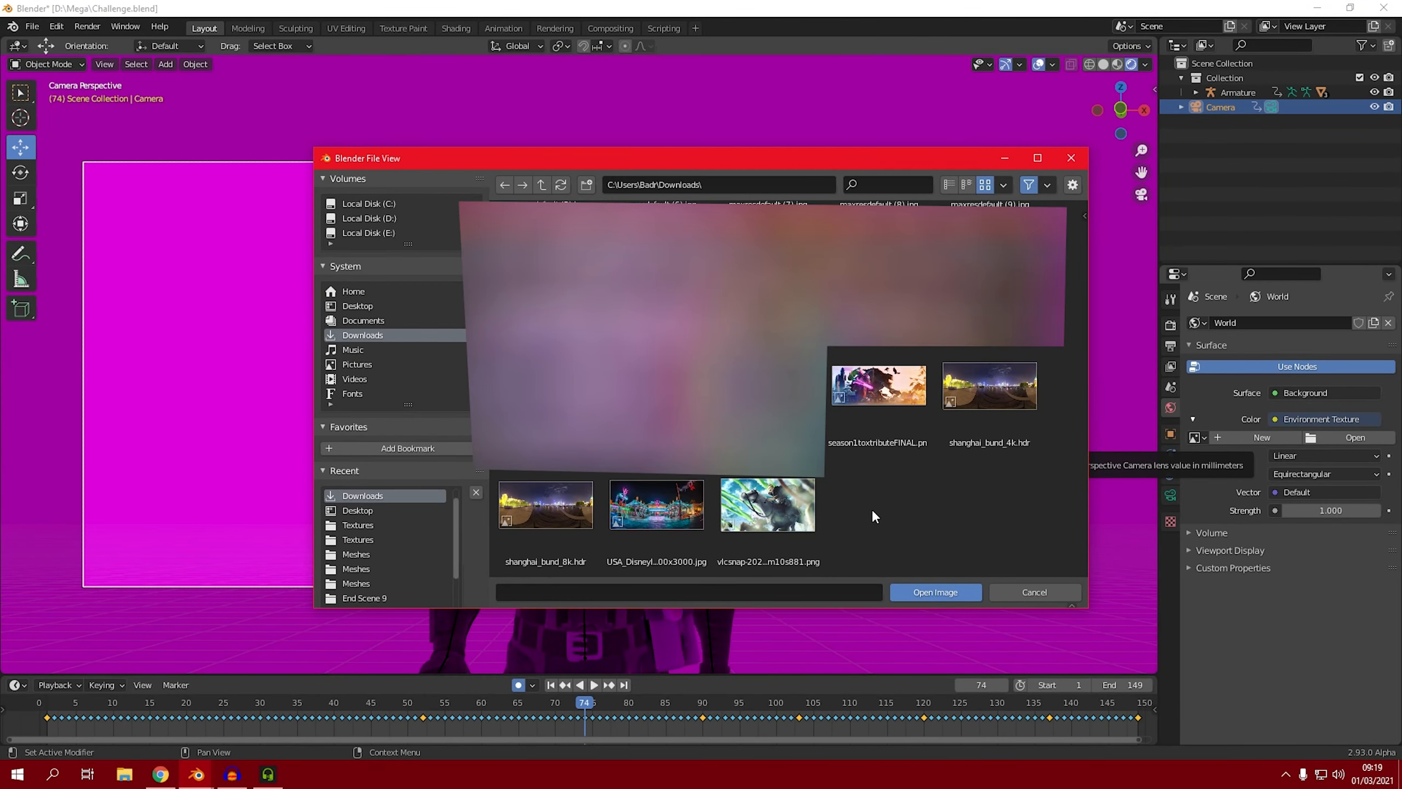
pyautogui.doubleClick(555, 528)
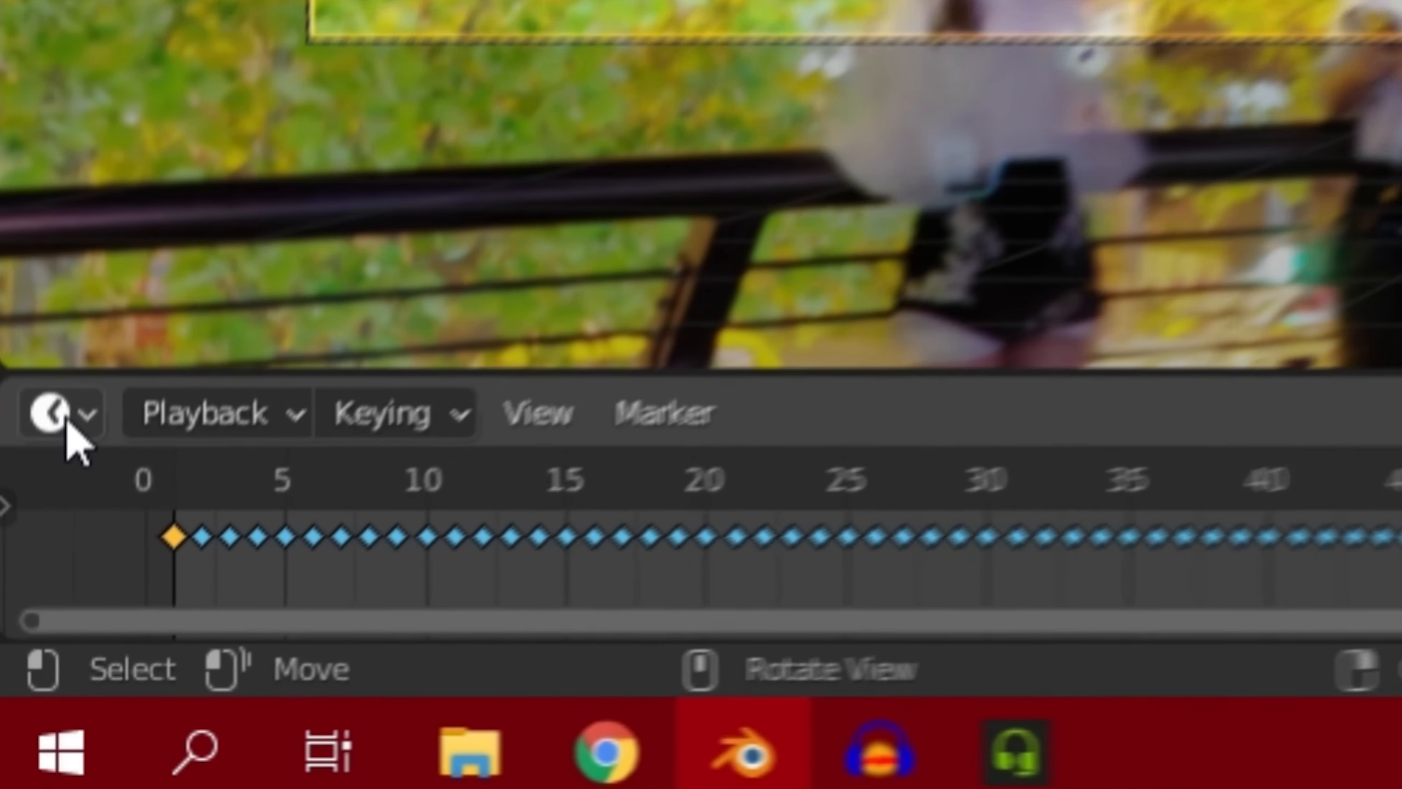
# Change the timeline area to the Shader Editor, enlarge it and display the World shader nodes.
pyautogui.click(60, 417)
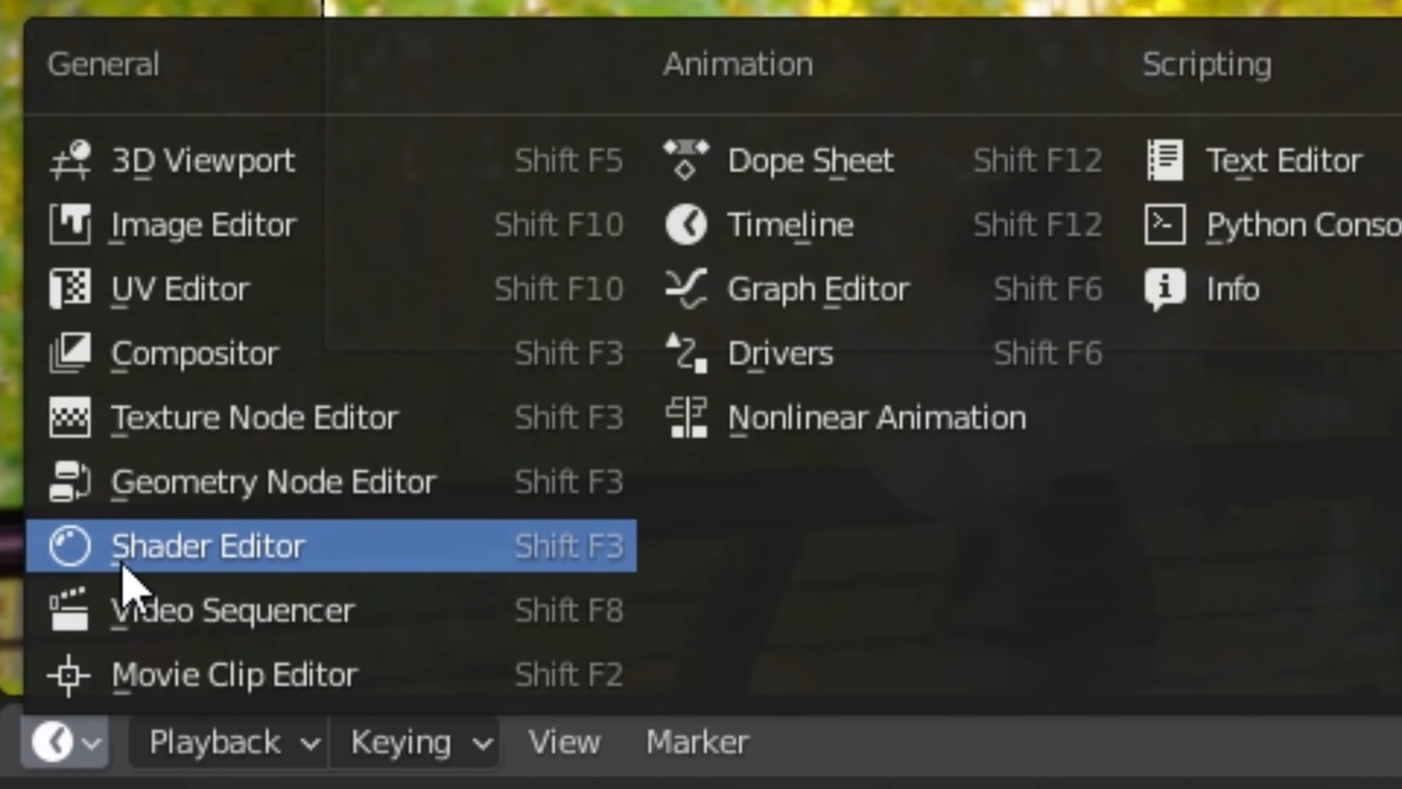
pyautogui.click(199, 543)
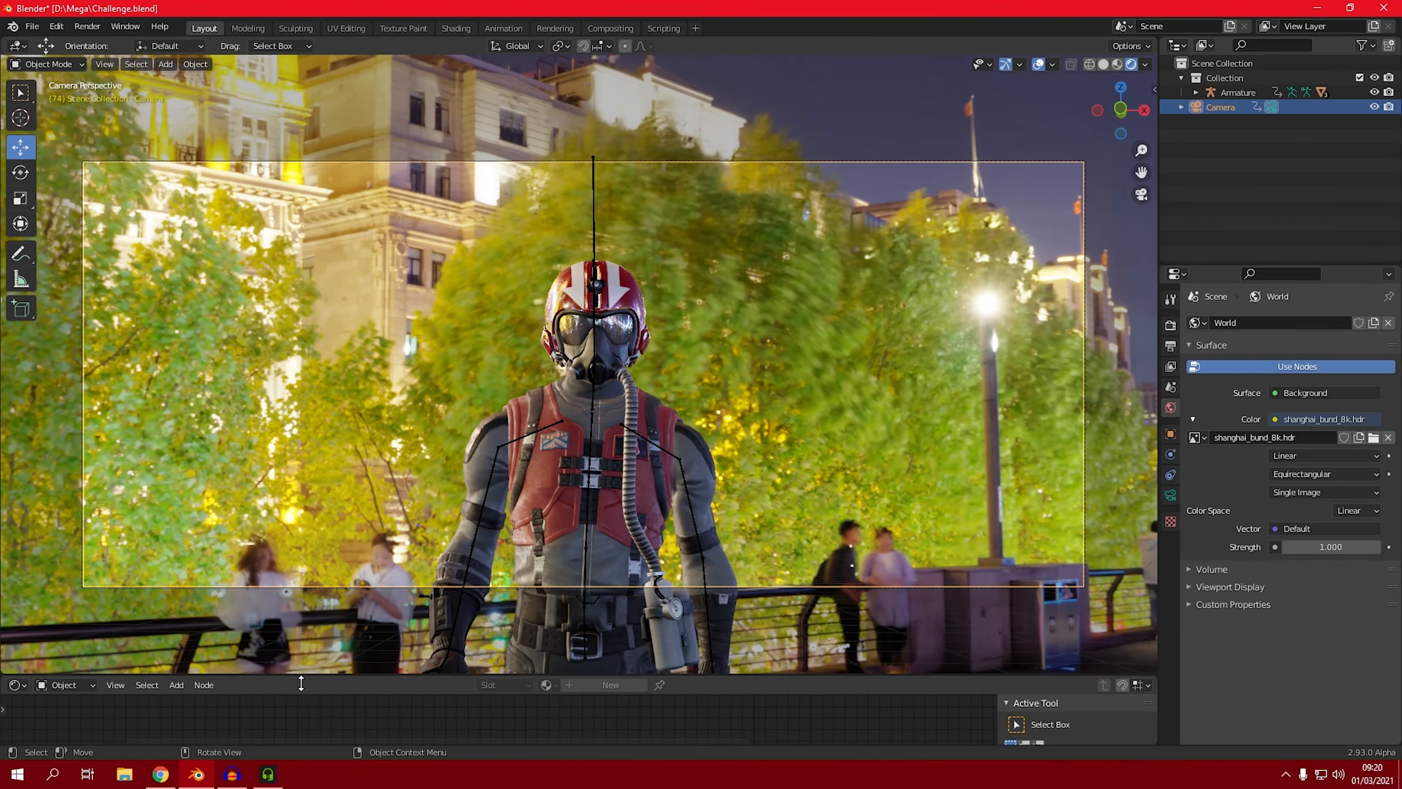
pyautogui.moveTo(301, 684); pyautogui.dragTo(316, 515)
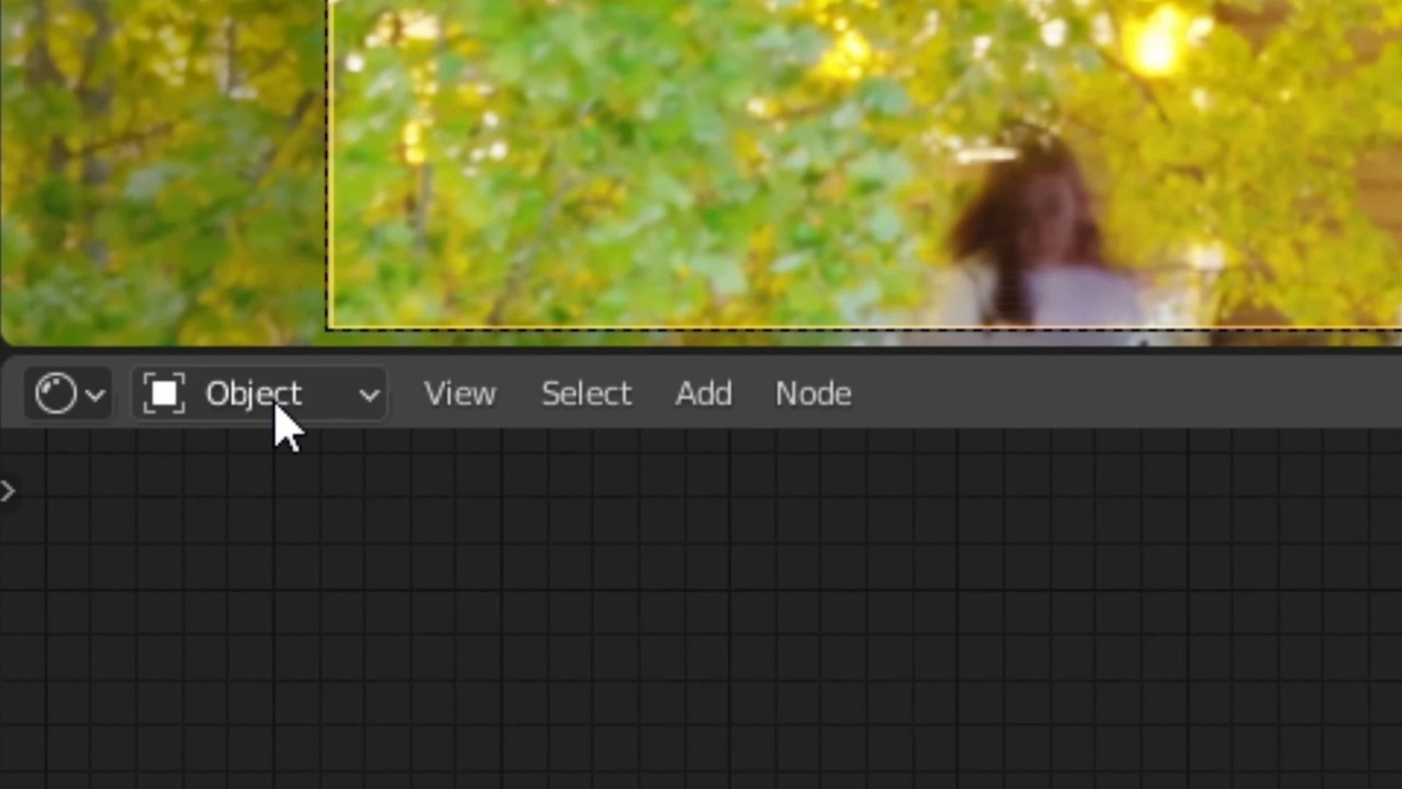
pyautogui.click(273, 406)
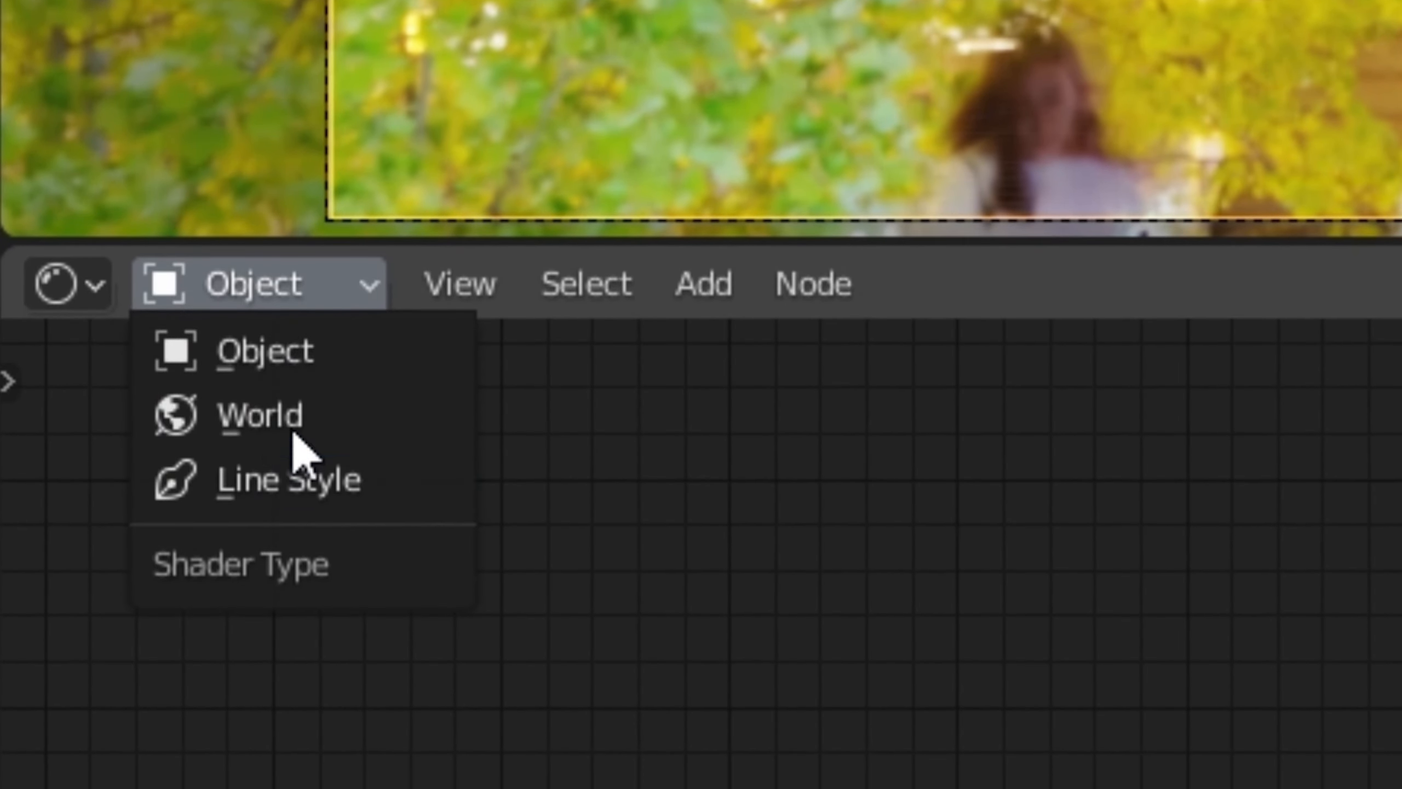
pyautogui.click(266, 422)
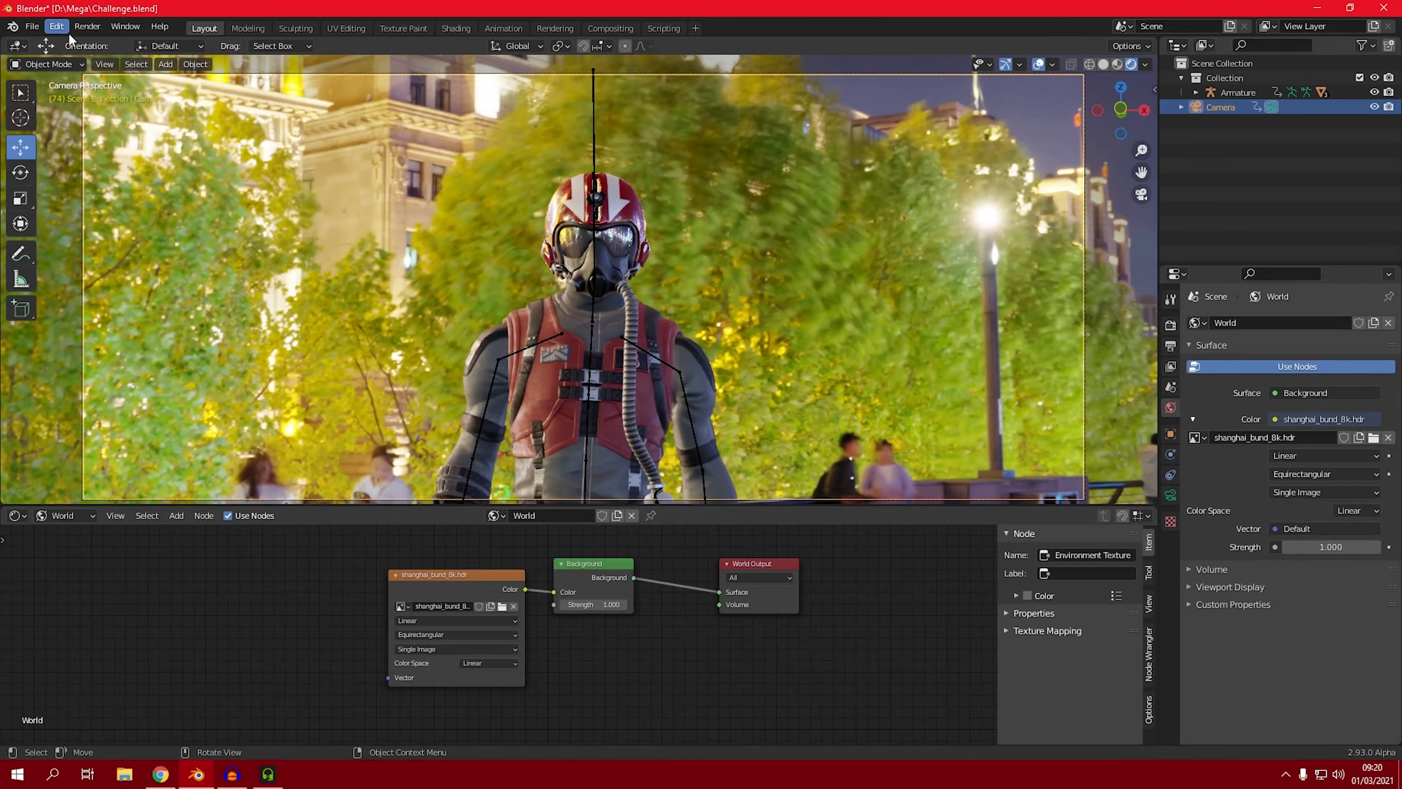
# Add Mapping and Texture Coordinate nodes to the environment texture and set the mapping's Z rotation to 227°.
pyautogui.moveTo(375, 549); pyautogui.dragTo(453, 586)
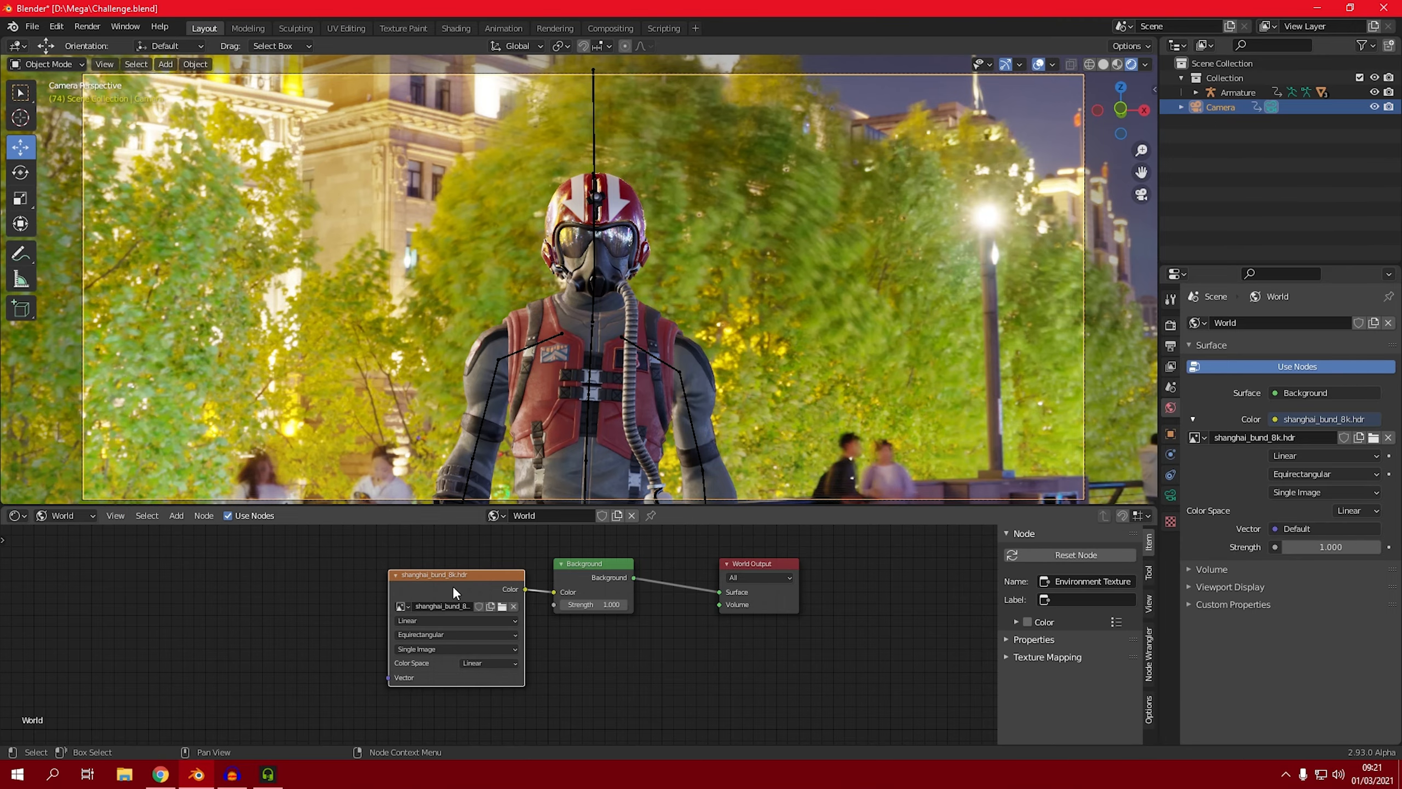
pyautogui.hotkey('ctrl', 't')
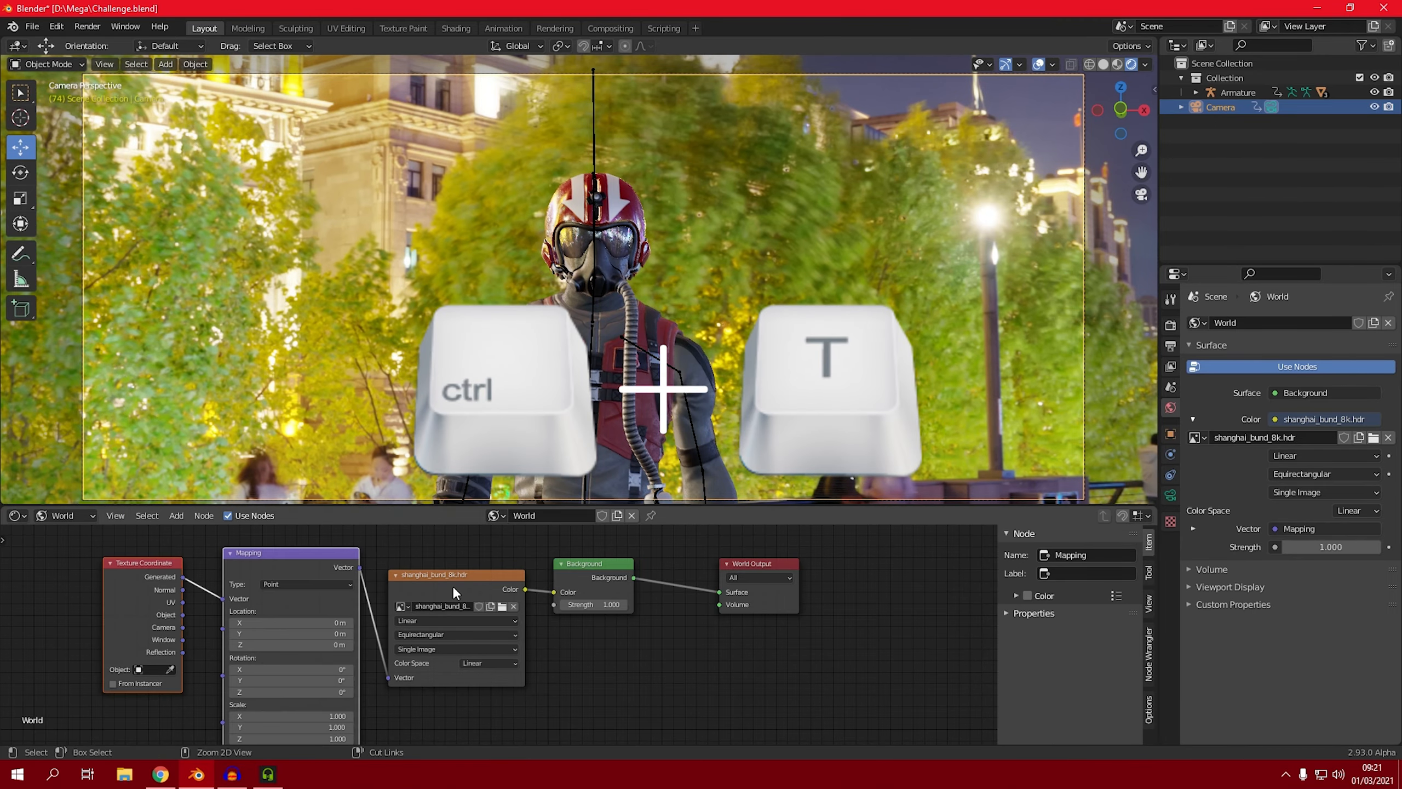
pyautogui.scroll(-1, 399, 633)
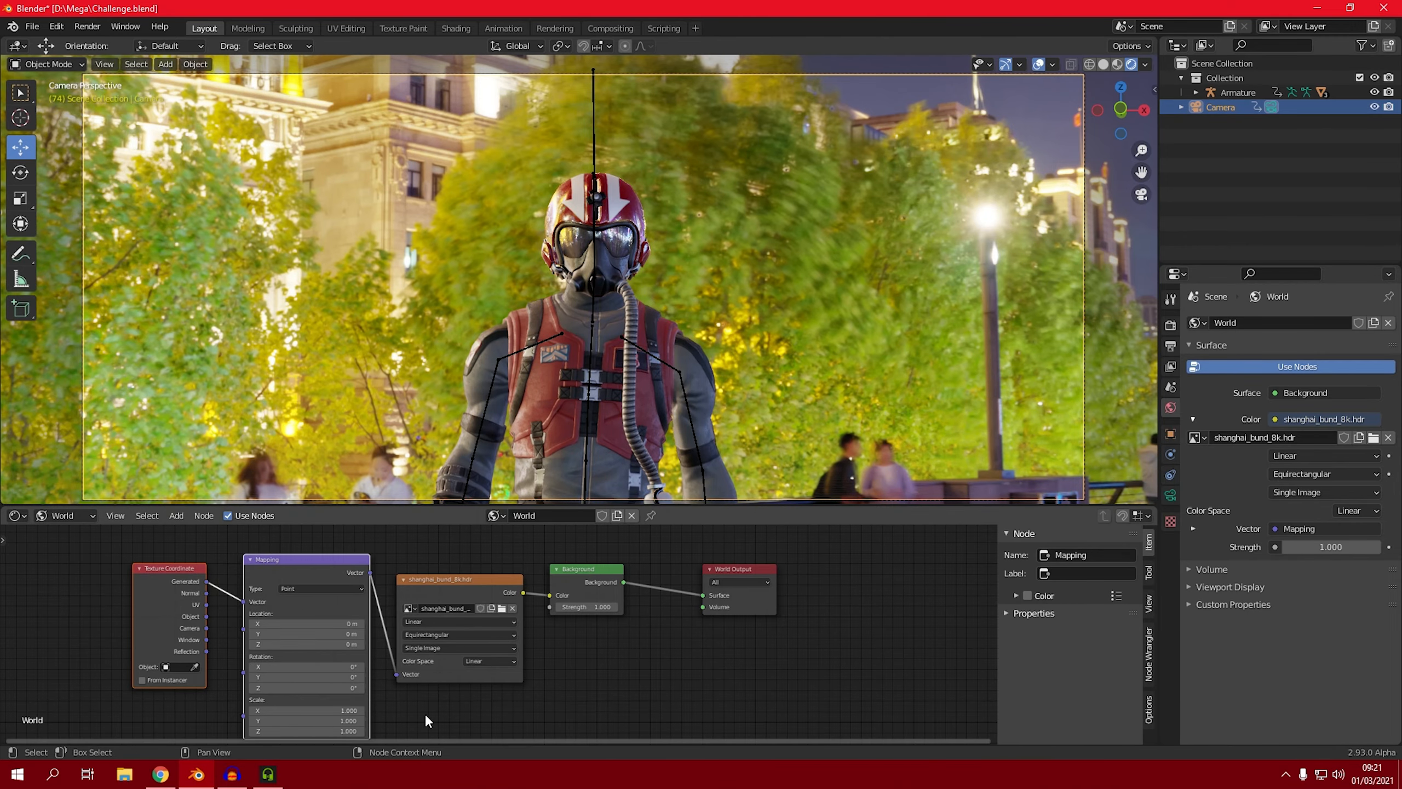
pyautogui.moveTo(276, 693); pyautogui.dragTo(579, 692)
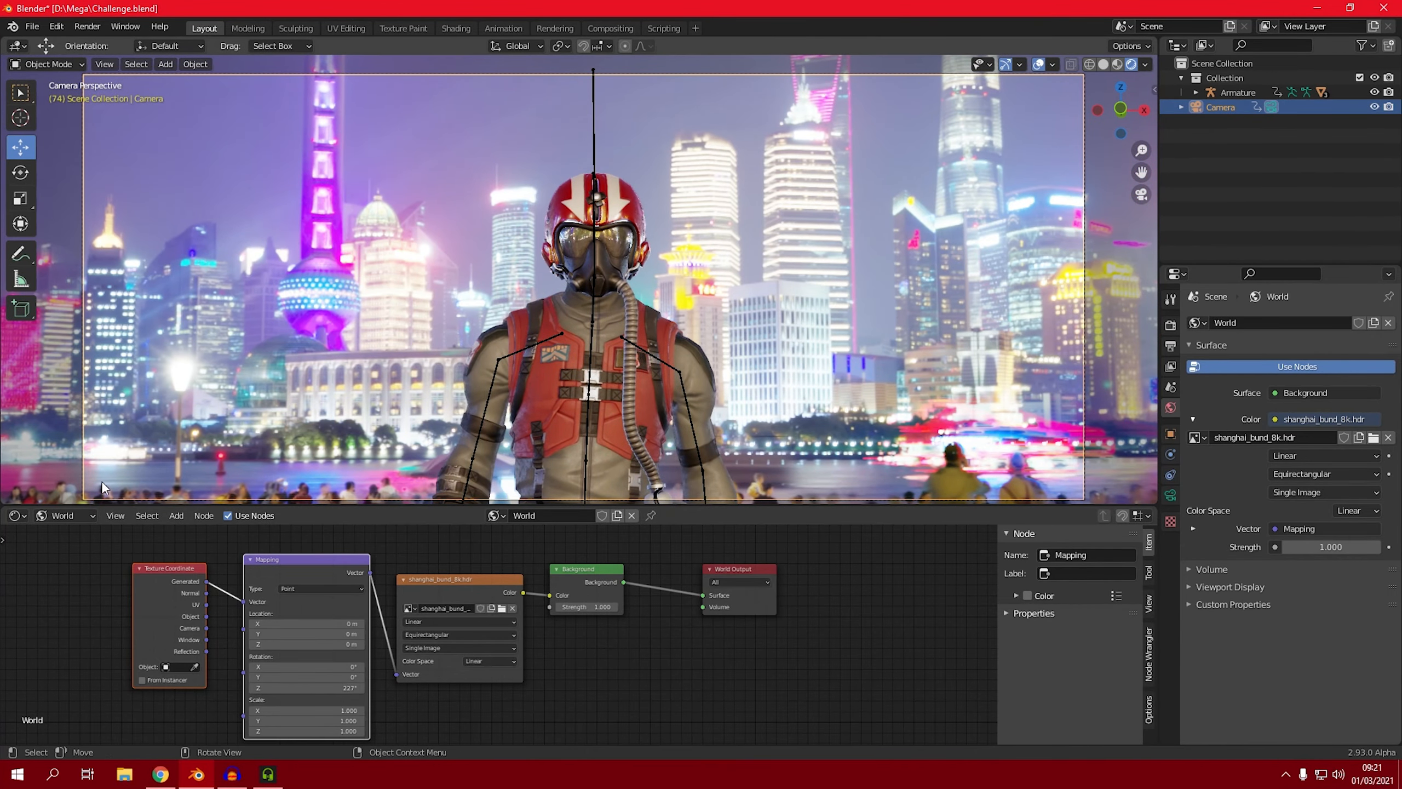
# Set the Background node's strength to 0.6.
pyautogui.doubleClick(586, 606)
pyautogui.write('0.6')
pyautogui.press('Return')
# Restore the Timeline in the node editor's area, shrink it, play the animation briefly and return to frame 1.
pyautogui.click(17, 516)
pyautogui.click(165, 384)
pyautogui.moveTo(496, 505); pyautogui.dragTo(497, 657)
pyautogui.press('space')
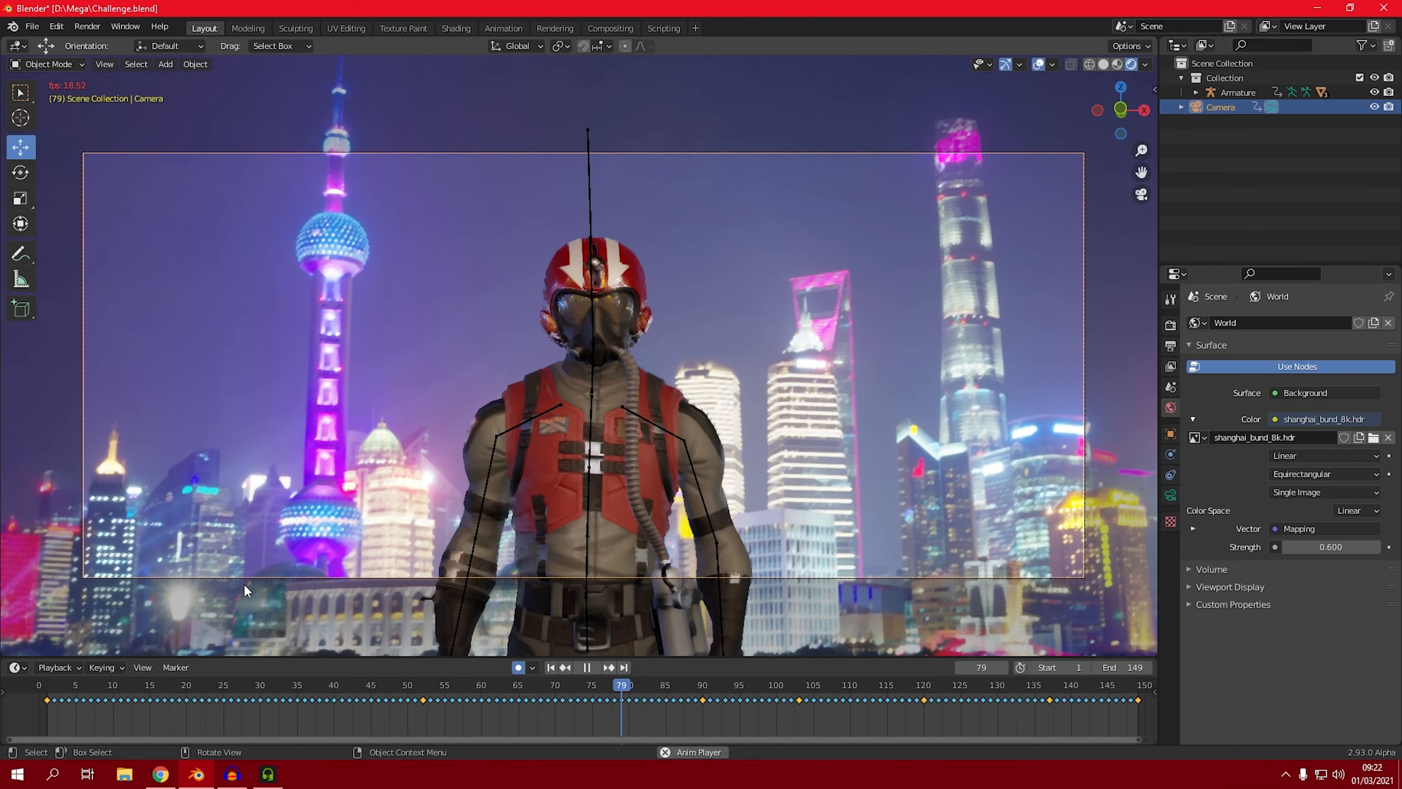
pyautogui.press('space')
pyautogui.hotkey('shift', 'Left')
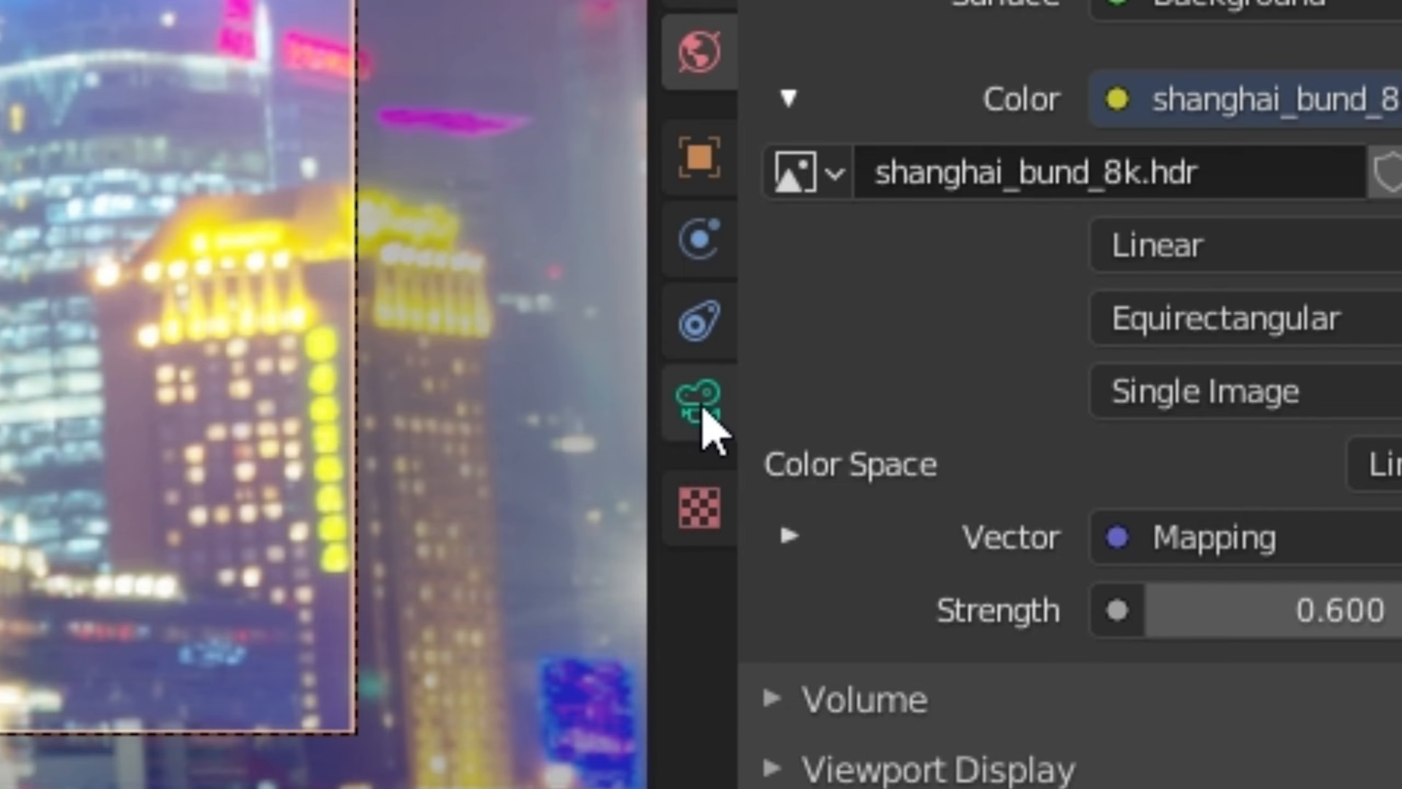
# Enable the camera's Depth of Field and show its Limits in the viewport.
pyautogui.click(700, 406)
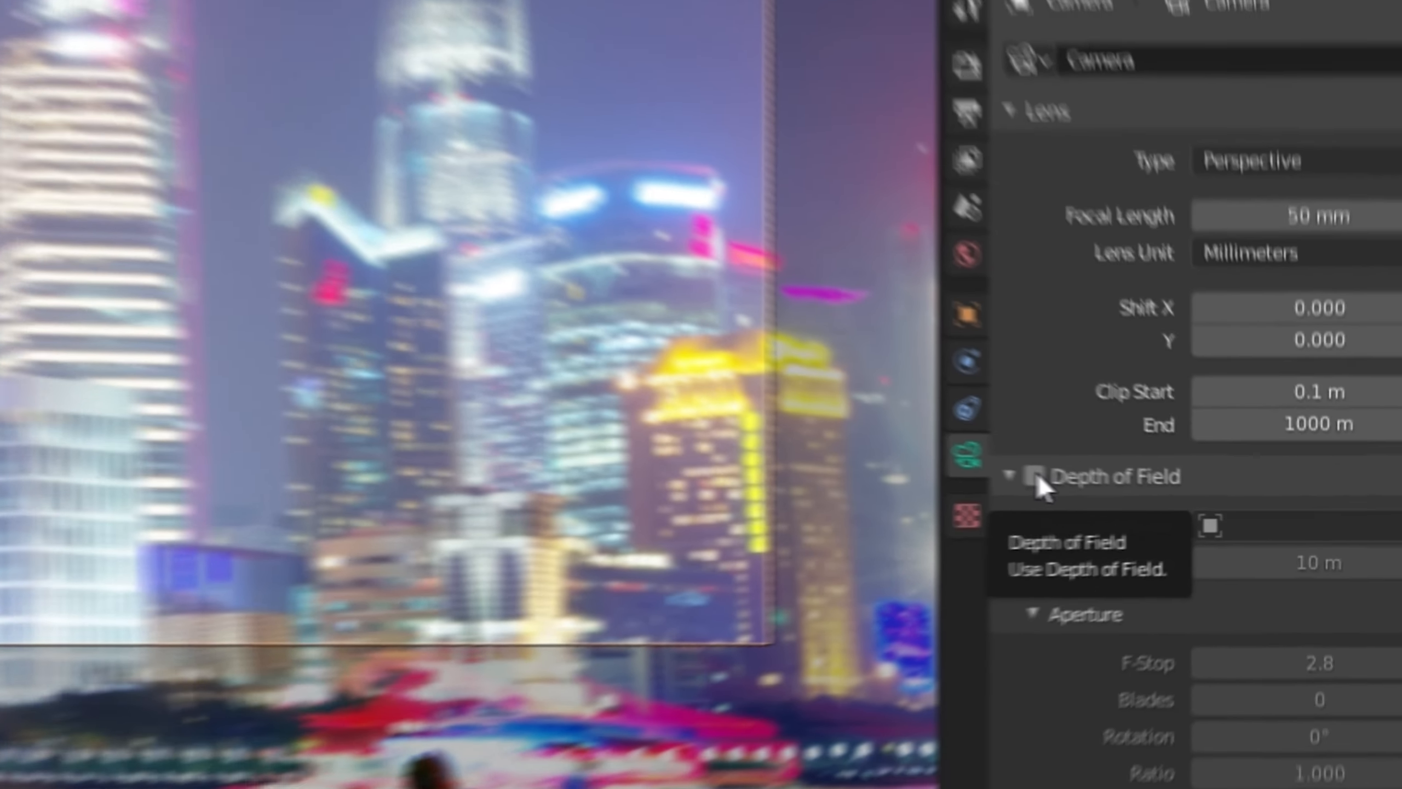
pyautogui.click(817, 439)
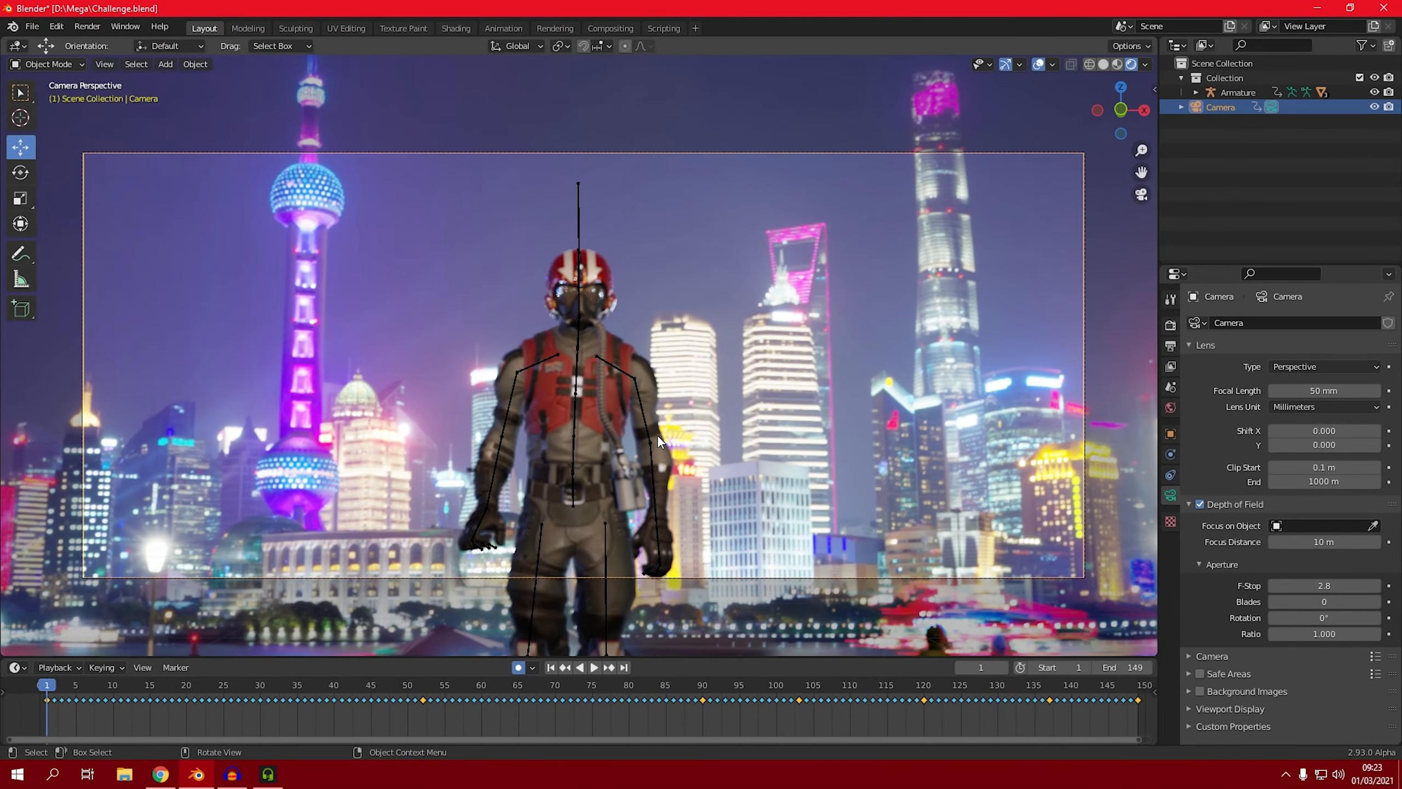
pyautogui.click(1222, 704)
pyautogui.scroll(-3, 1223, 702)
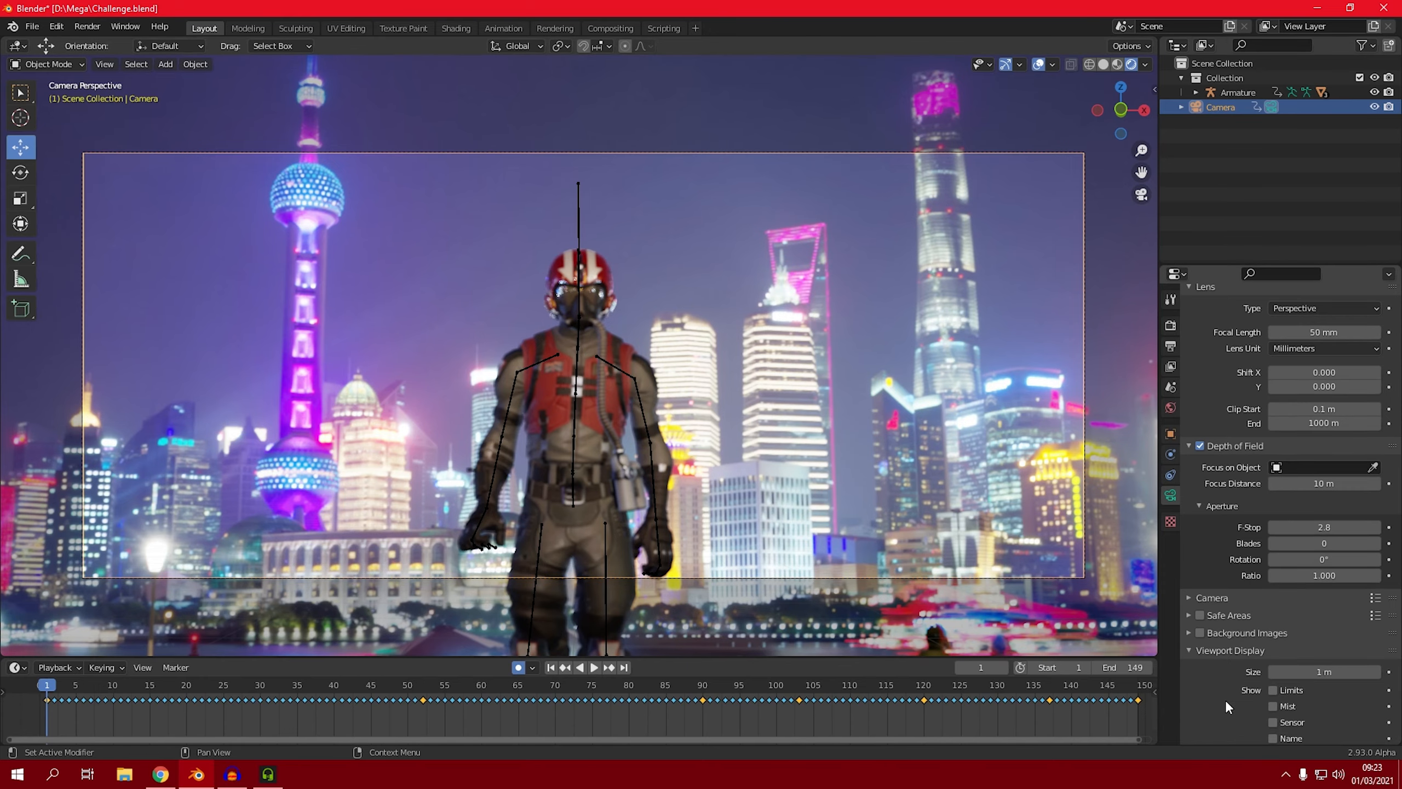
pyautogui.click(1273, 662)
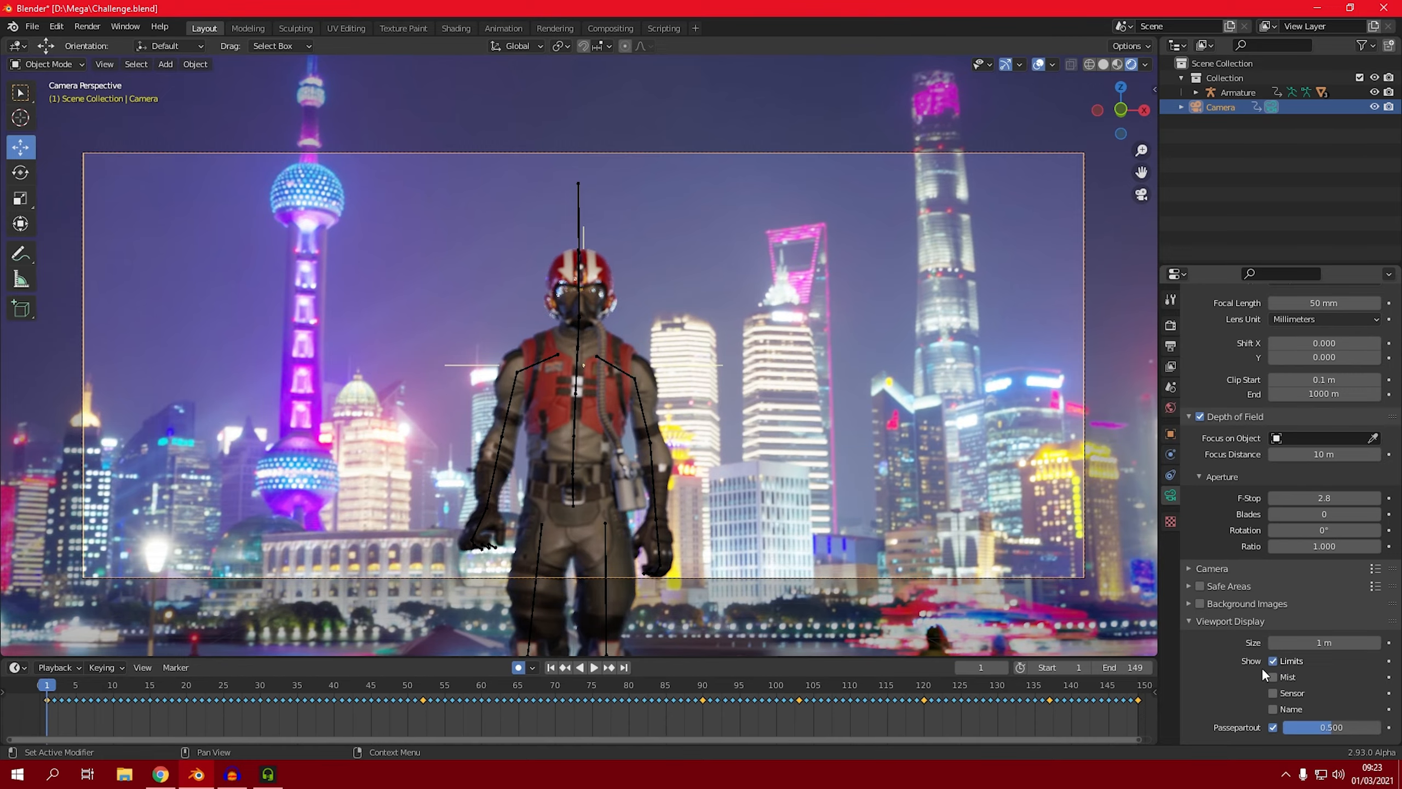
# Set the camera's focus distance to 4.1 m on the character at frame 1 and keyframe it.
pyautogui.moveTo(877, 258); pyautogui.dragTo(497, 406, button='middle')
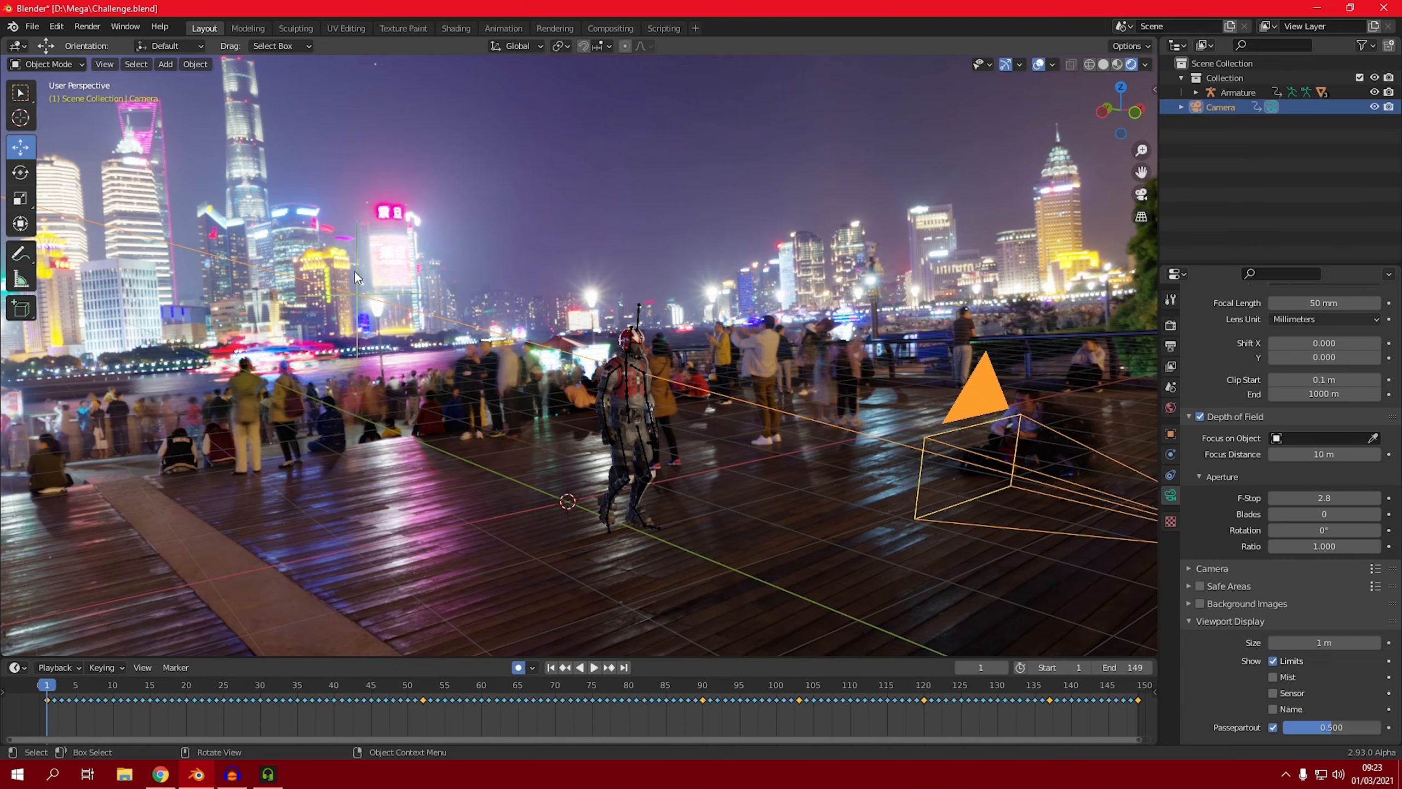
pyautogui.moveTo(1344, 459); pyautogui.dragTo(1261, 459)
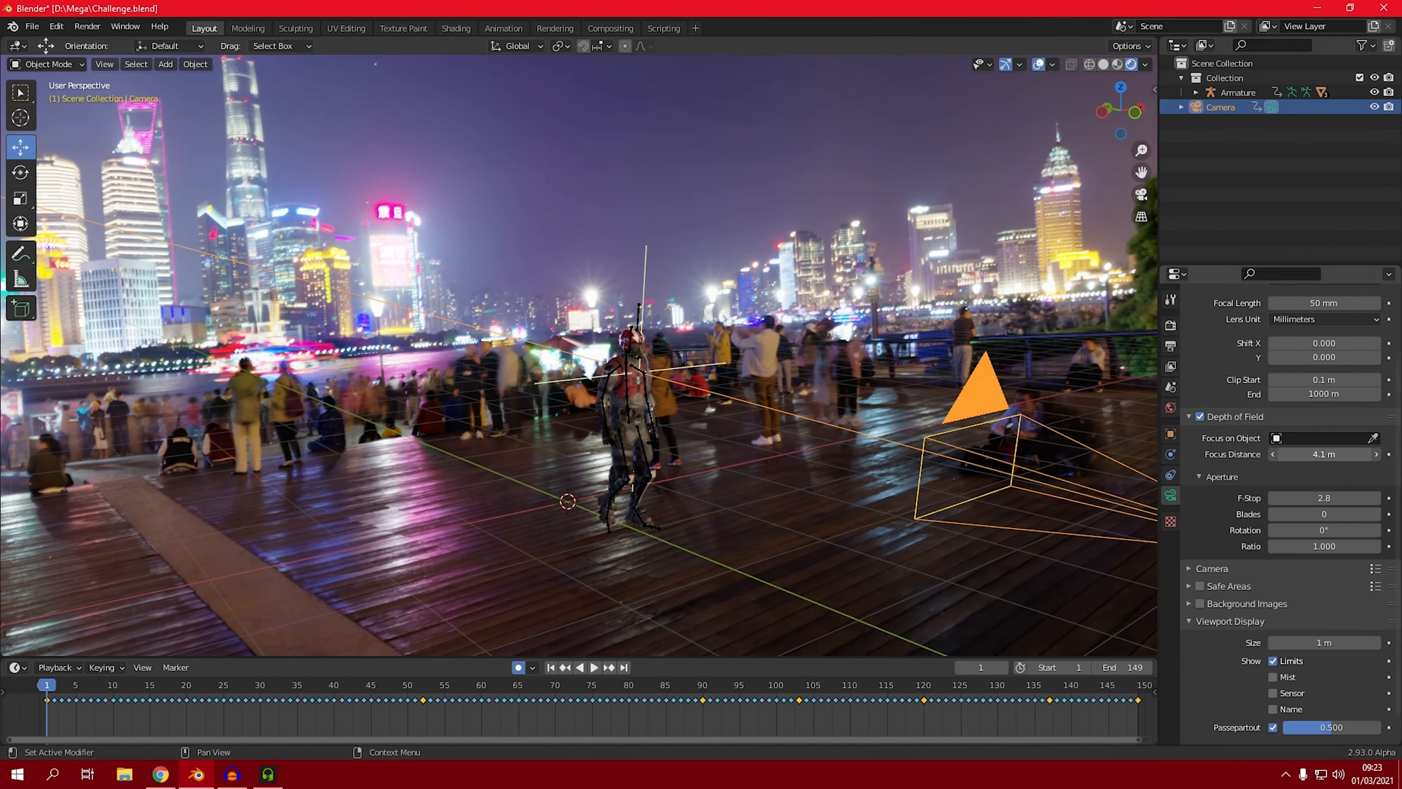
pyautogui.click(1389, 454)
# Go to frame 149 and keyframe the camera's focus distance at 1.1 m so it meets the character.
pyautogui.press('space')
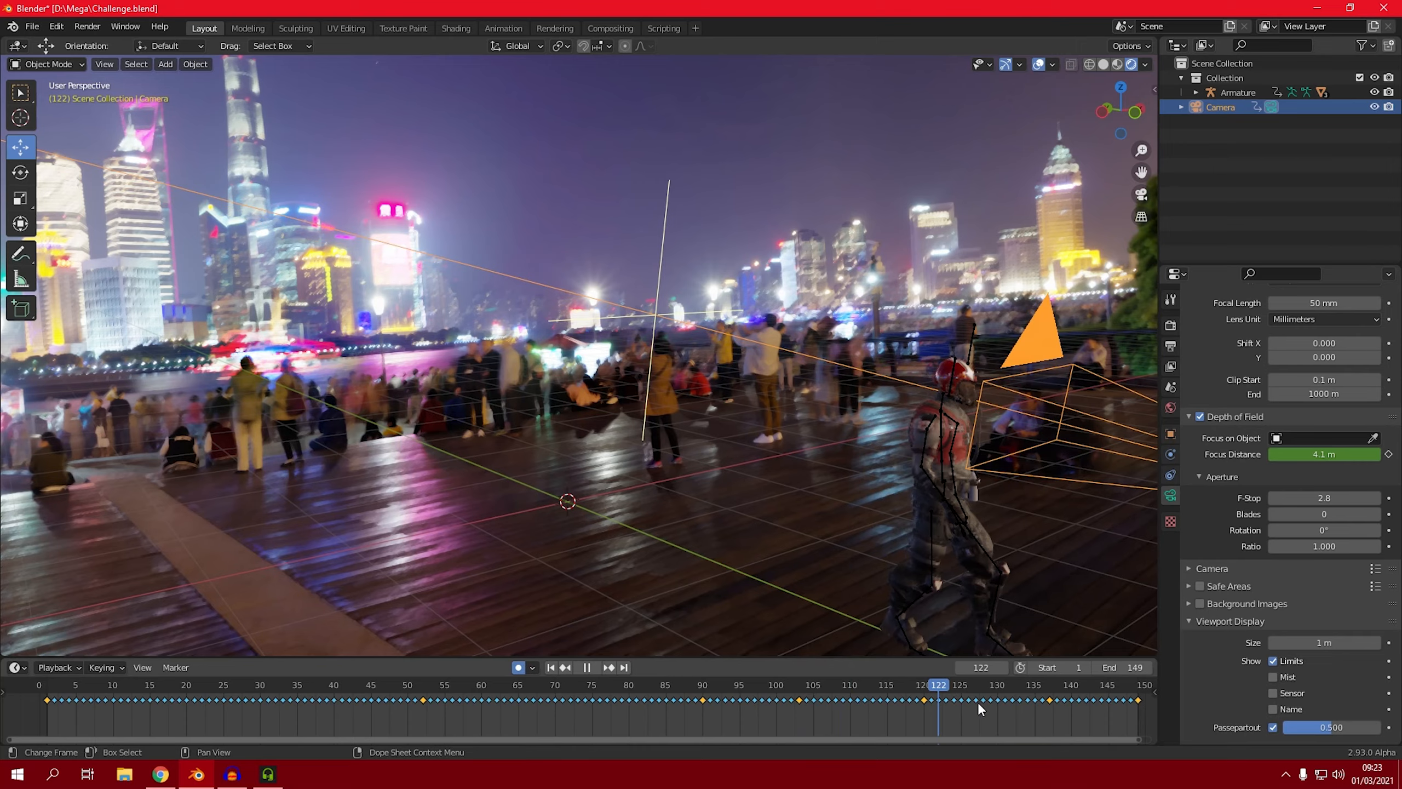
pyautogui.moveTo(1131, 699); pyautogui.dragTo(1137, 697)
pyautogui.moveTo(1344, 455); pyautogui.dragTo(1328, 455)
pyautogui.keyDown('shift'); pyautogui.moveTo(1040, 434); pyautogui.dragTo(778, 408, button='middle'); pyautogui.keyUp('shift')
pyautogui.moveTo(1331, 455); pyautogui.dragTo(1328, 455)
pyautogui.hotkey('shift', 'ctrl', 'space')
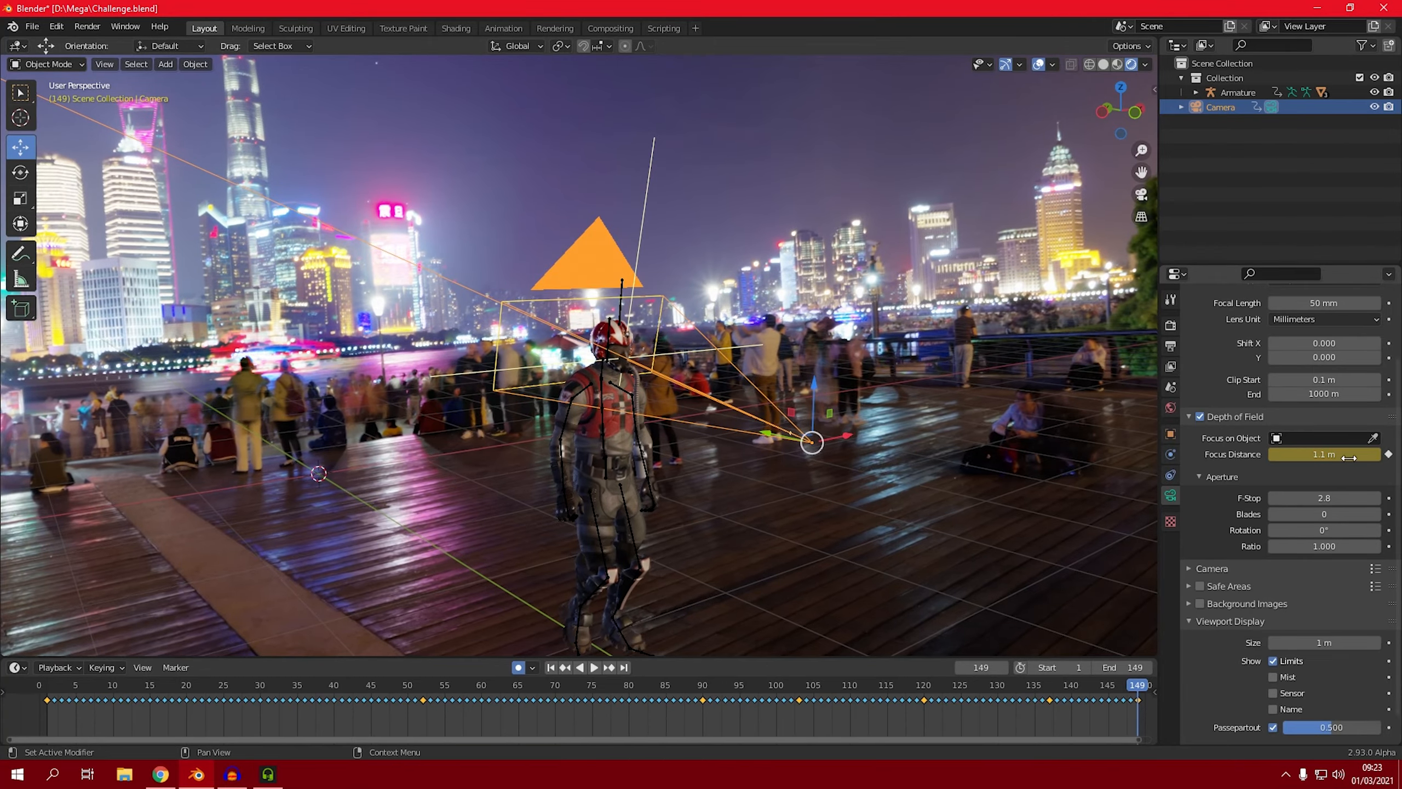
# Correct the focus distance to match the character at frame 128, and set it to 2.5 m at frame 79.
pyautogui.moveTo(766, 688); pyautogui.dragTo(985, 687)
pyautogui.press('space')
pyautogui.moveTo(733, 521); pyautogui.dragTo(1043, 599, button='middle')
pyautogui.moveTo(1337, 460); pyautogui.dragTo(1354, 459)
pyautogui.moveTo(964, 688); pyautogui.dragTo(622, 675)
pyautogui.moveTo(1347, 457); pyautogui.dragTo(1350, 457)
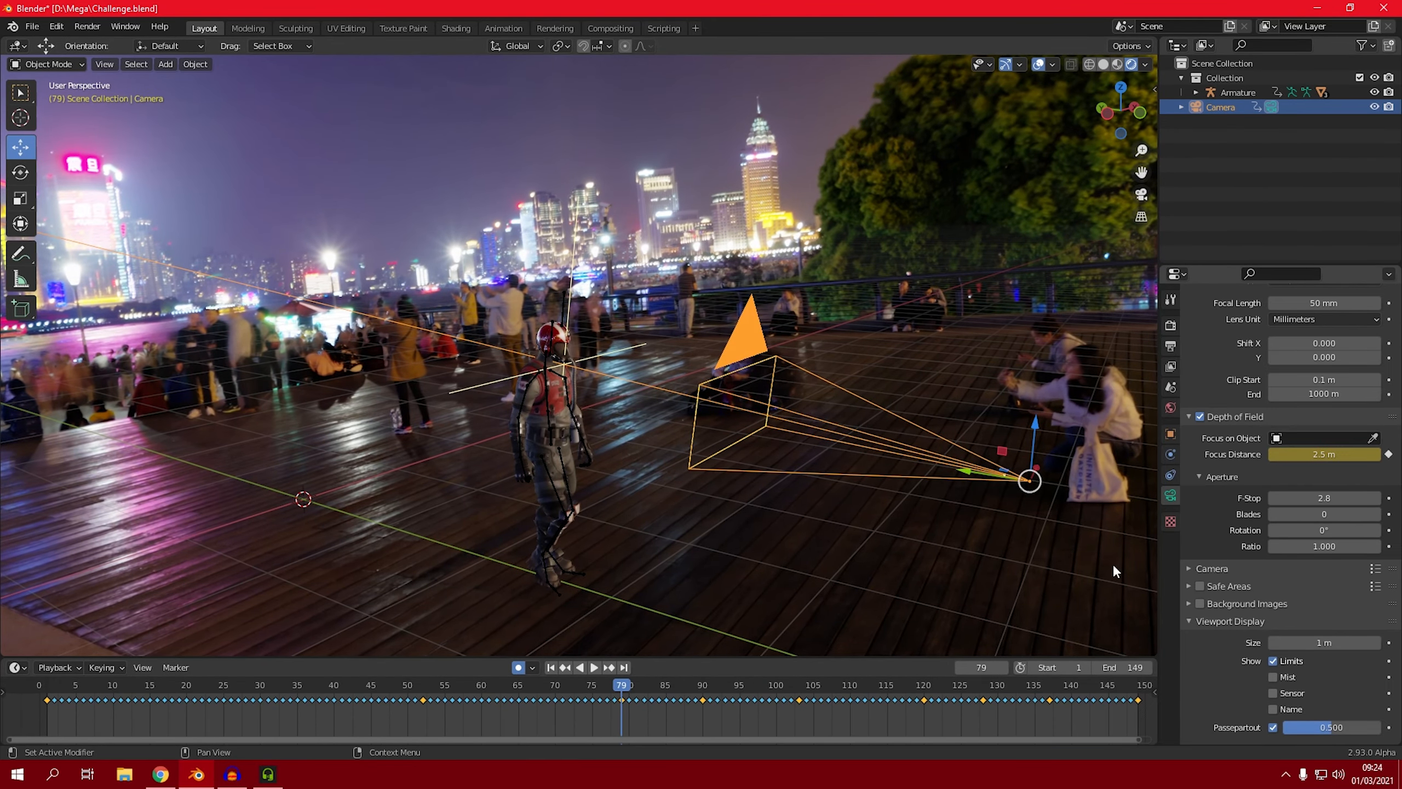
# Keyframe the focus distance on the character at frames 53 and 31, and play the shot through the camera.
pyautogui.moveTo(622, 684); pyautogui.dragTo(429, 684)
pyautogui.moveTo(1340, 457); pyautogui.dragTo(1366, 458)
pyautogui.press('i')
pyautogui.moveTo(430, 689); pyautogui.dragTo(269, 705)
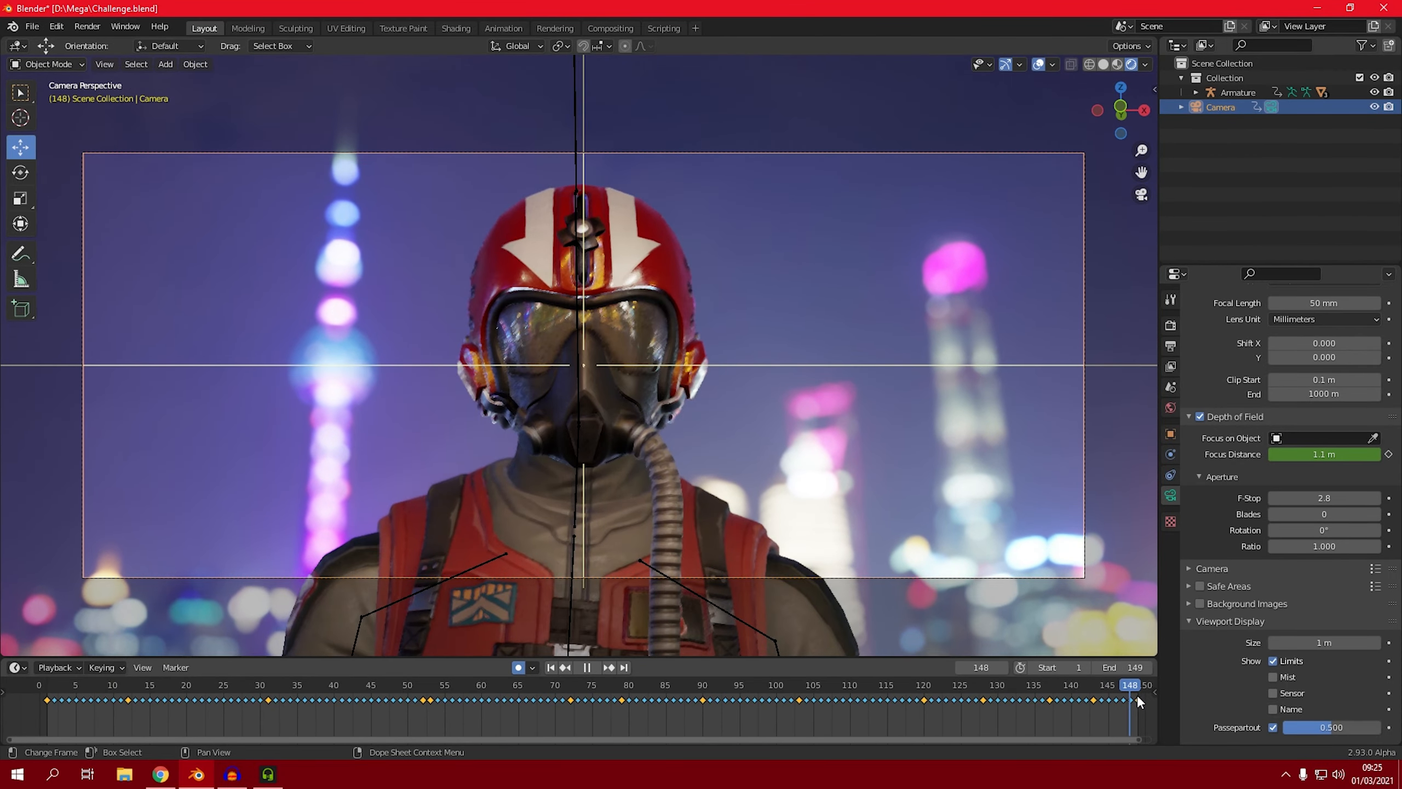
pyautogui.press('space')
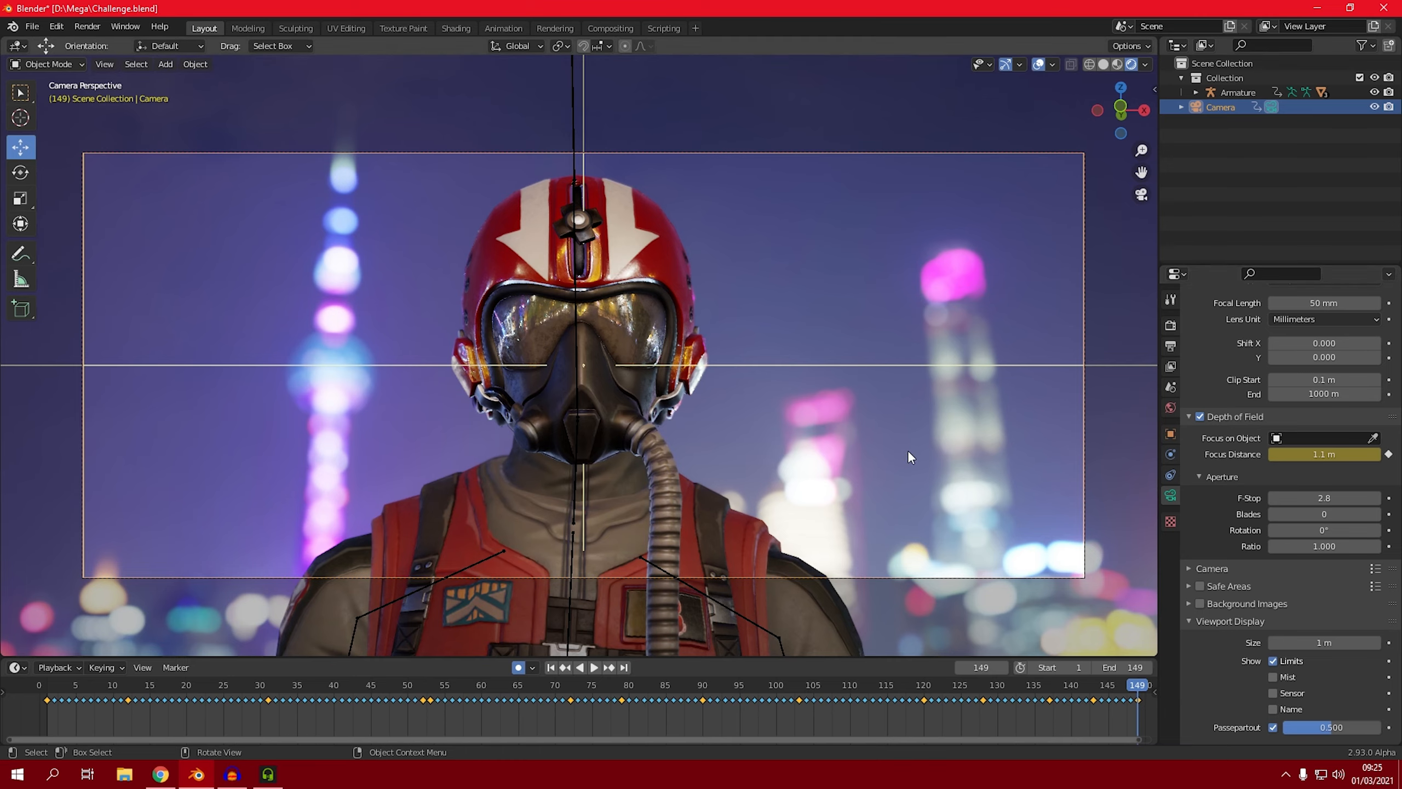
# Try an F-Stop of 0.5 for stronger background blur, and set it back to 2.8.
pyautogui.click(1376, 498)
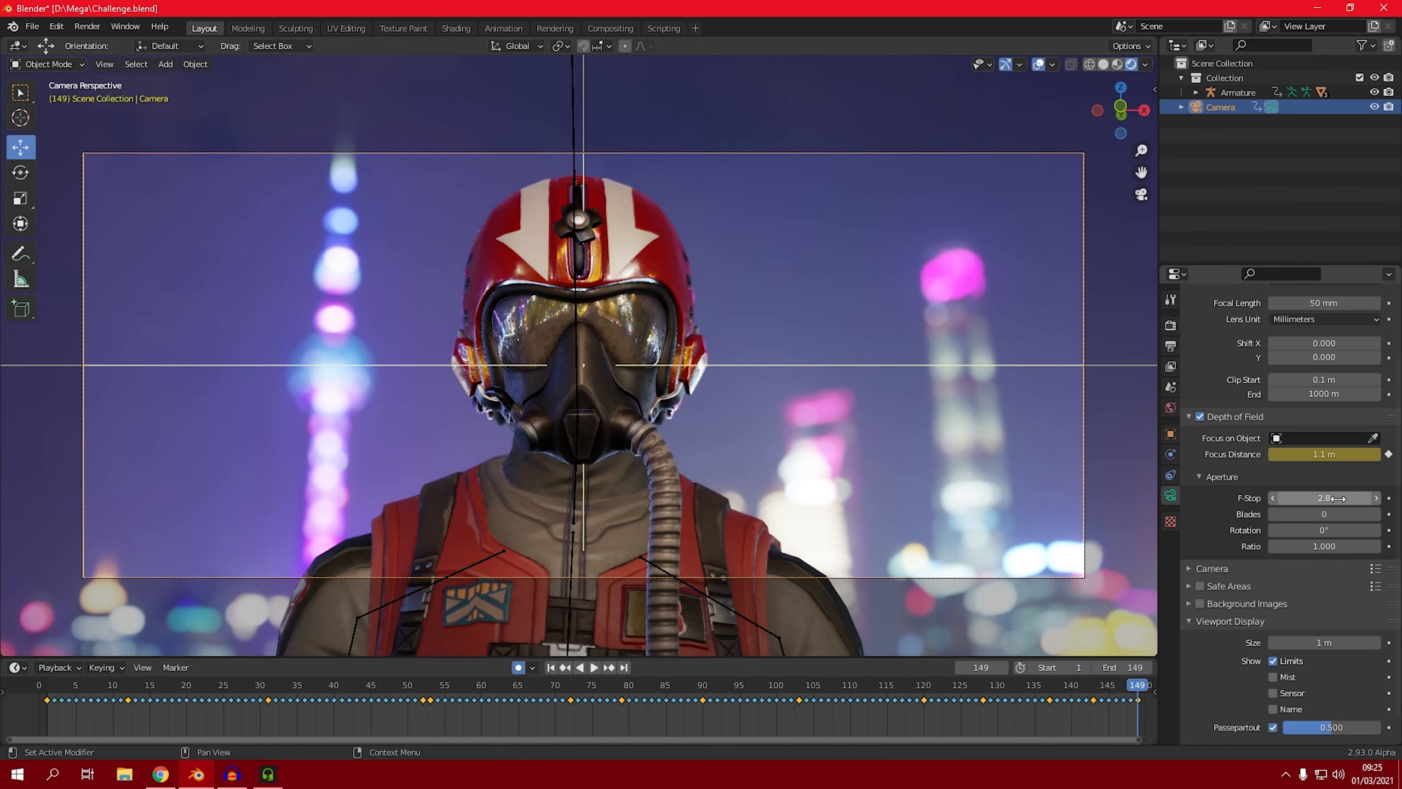
pyautogui.moveTo(1324, 497)
pyautogui.mouseDown()
pyautogui.moveTo(1386, 498)
pyautogui.moveTo(1328, 497)
pyautogui.mouseUp()
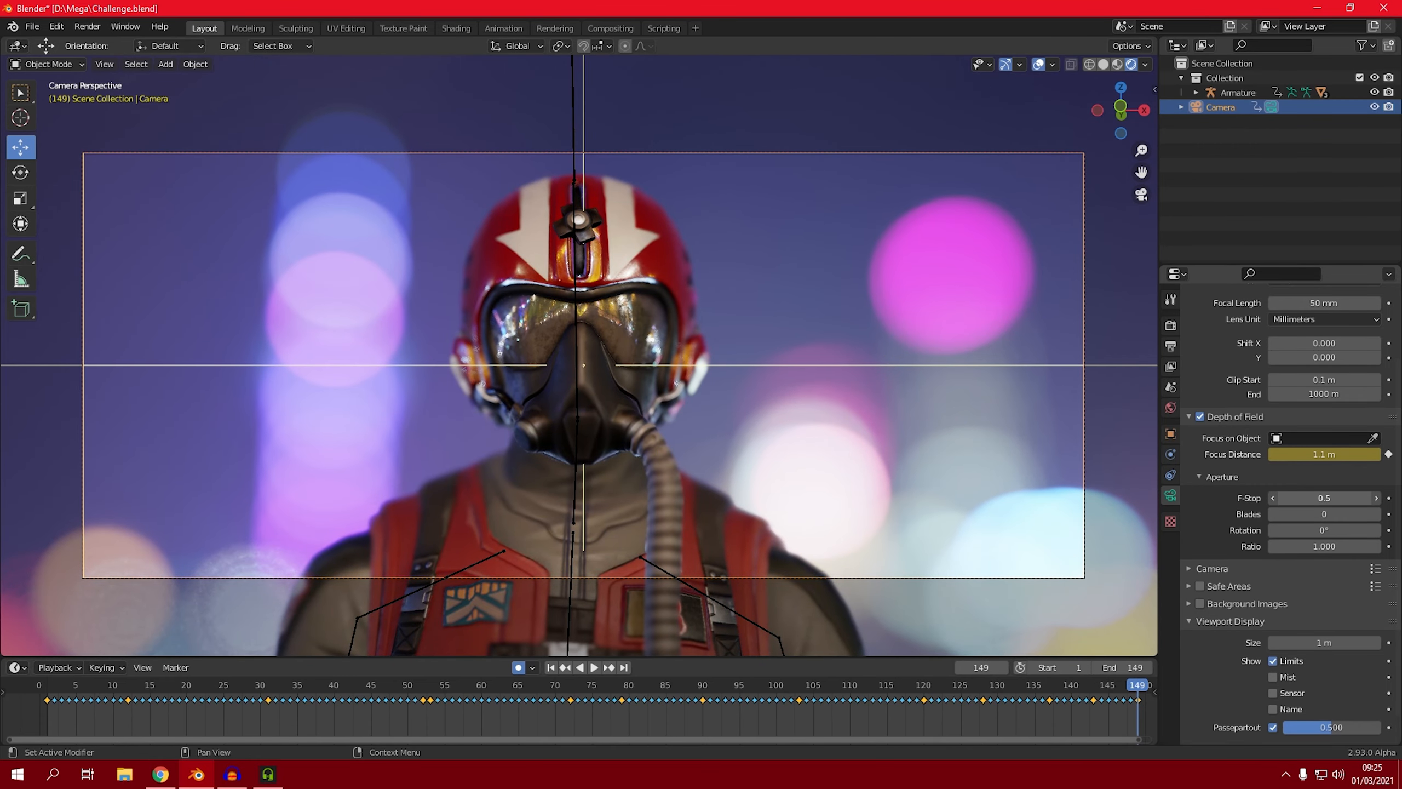
pyautogui.click(1345, 500)
pyautogui.write('2.8')
pyautogui.press('Return')
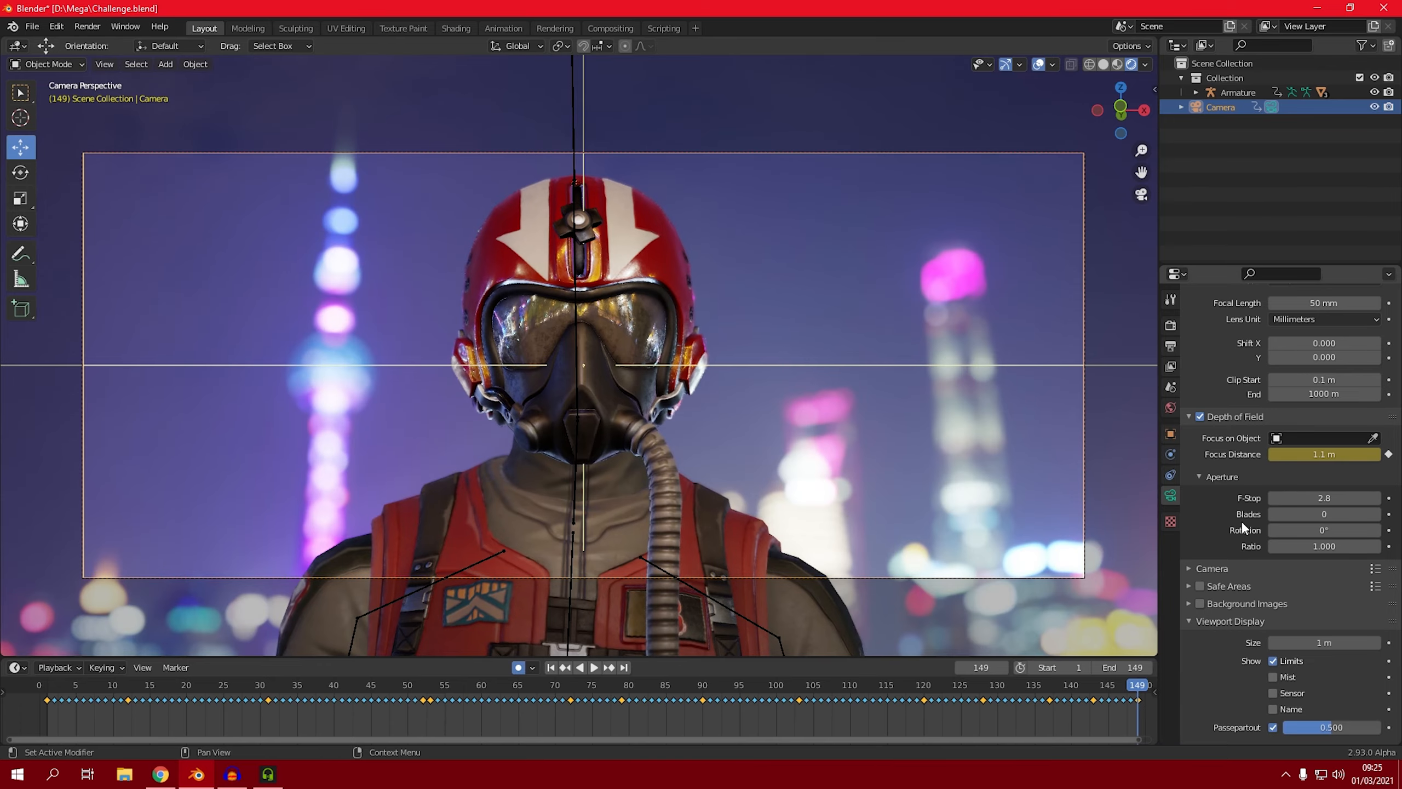
# Keyframe the camera's F-Stop at 2.8 on frame 149 and set it to 1.5 on frame 1.
pyautogui.click(1389, 499)
pyautogui.moveTo(1093, 697); pyautogui.dragTo(46, 691)
pyautogui.moveTo(1324, 498); pyautogui.dragTo(1255, 498)
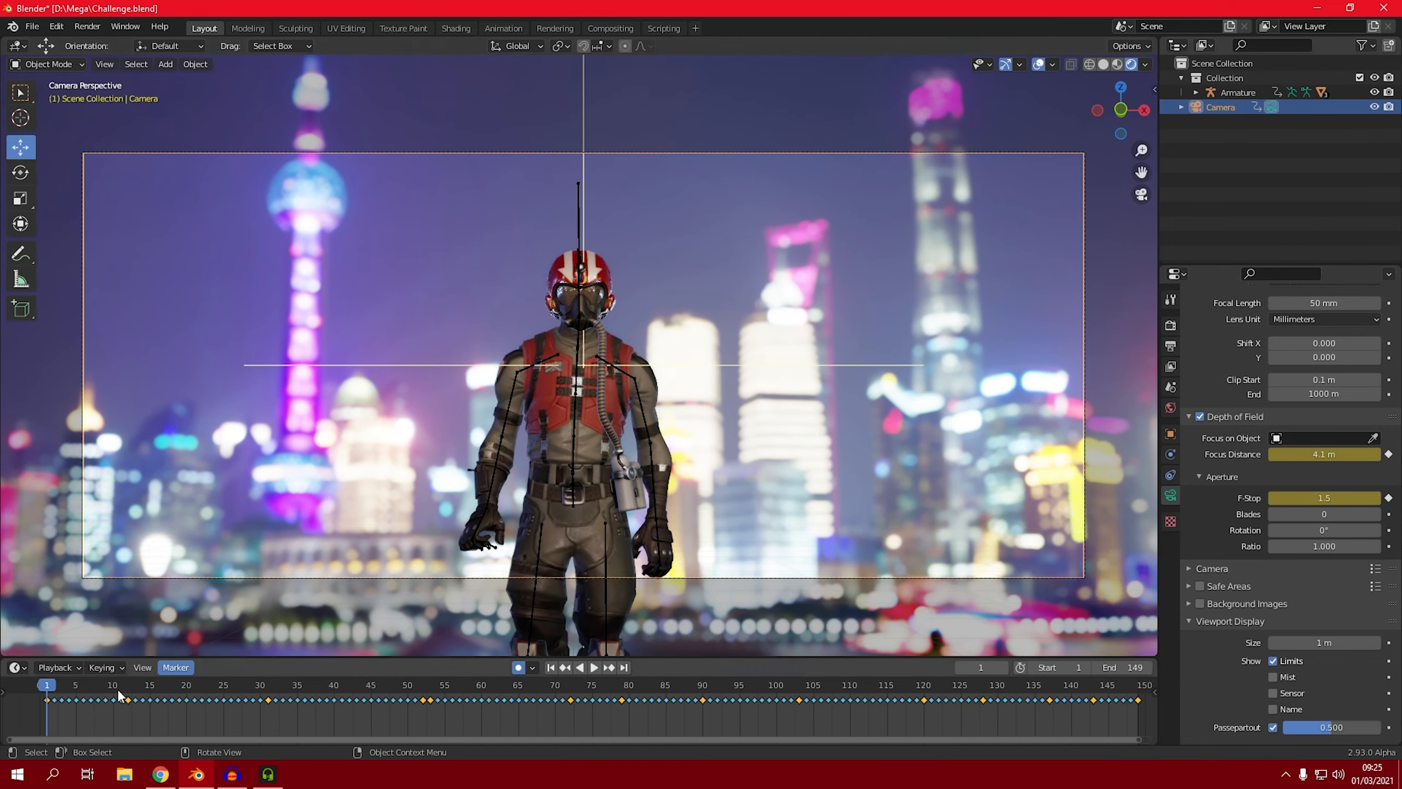
# Play and scrub the shot through to frame 149 to check the animated blur, and return to frame 1.
pyautogui.press('space')
pyautogui.moveTo(357, 677); pyautogui.dragTo(1141, 682)
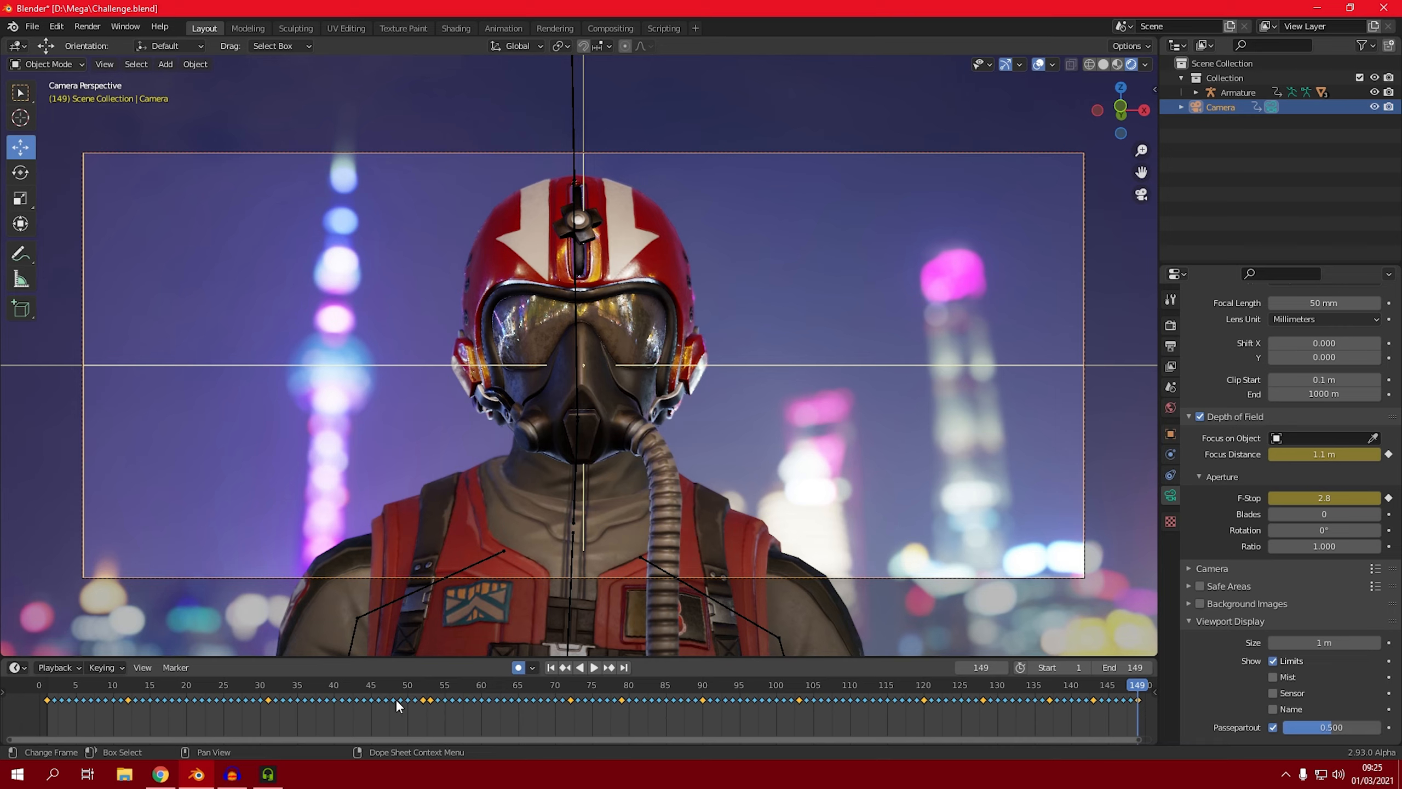
pyautogui.click(47, 694)
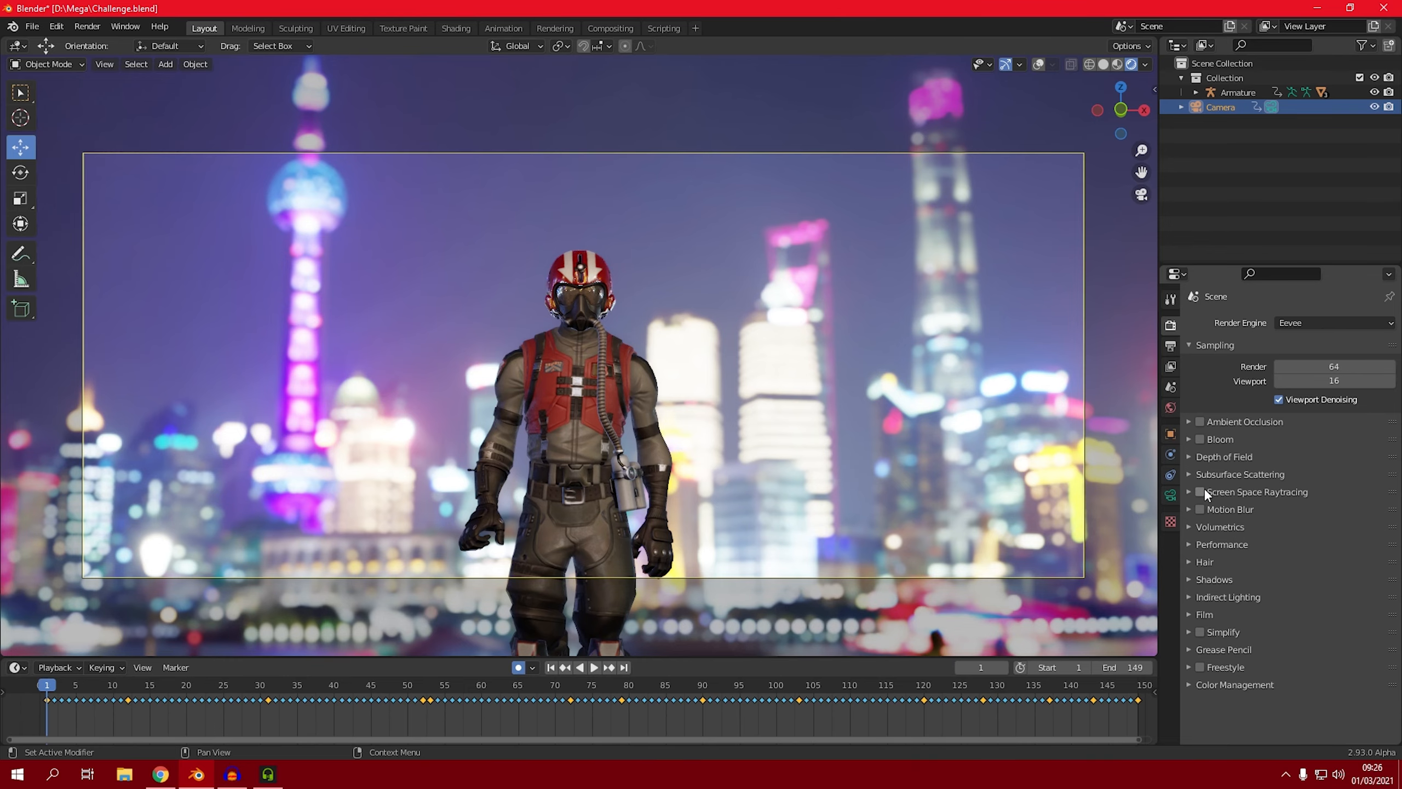
# Enable Screen Space Raytracing, Ambient Occlusion and Bloom in the Eevee render settings.
pyautogui.click(1200, 491)
pyautogui.click(1201, 422)
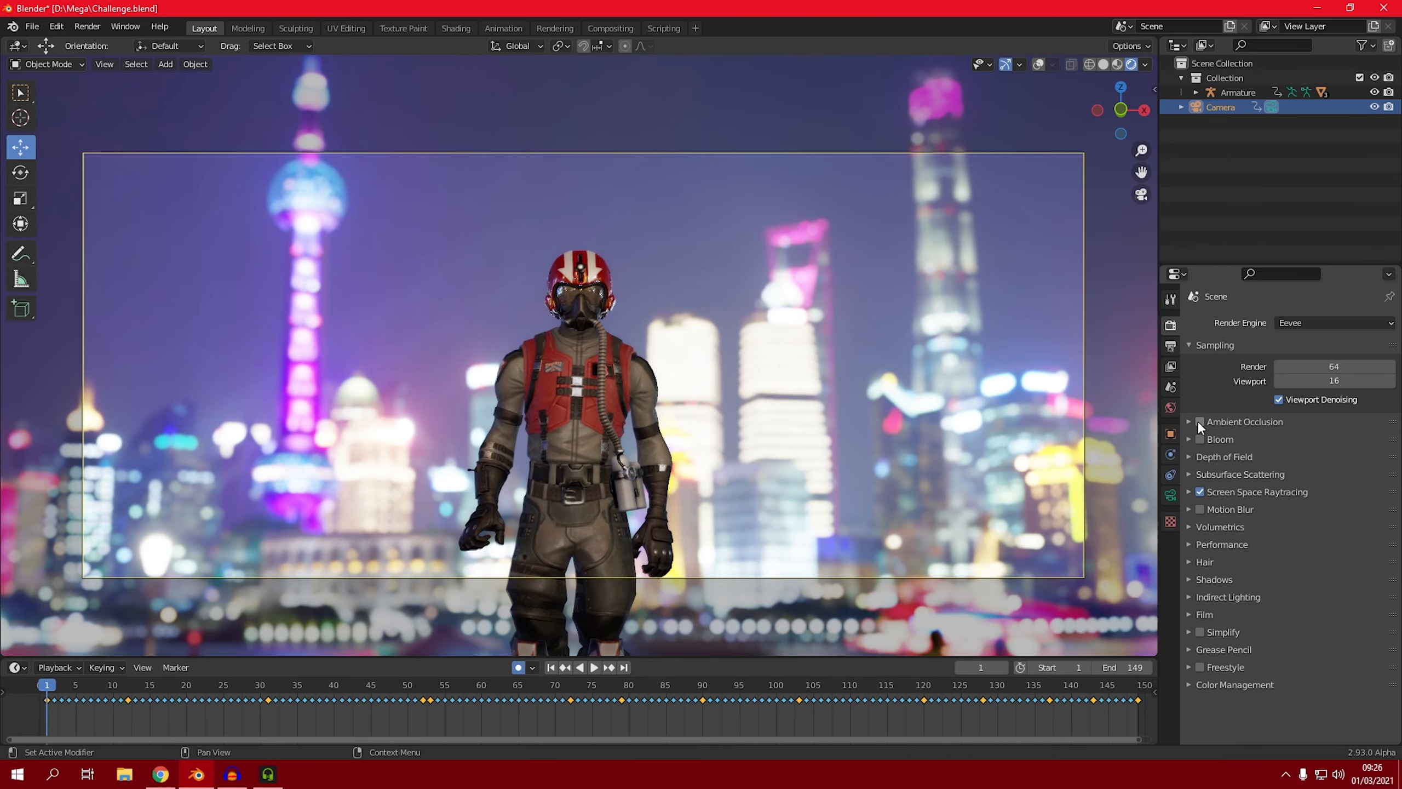
pyautogui.click(1199, 440)
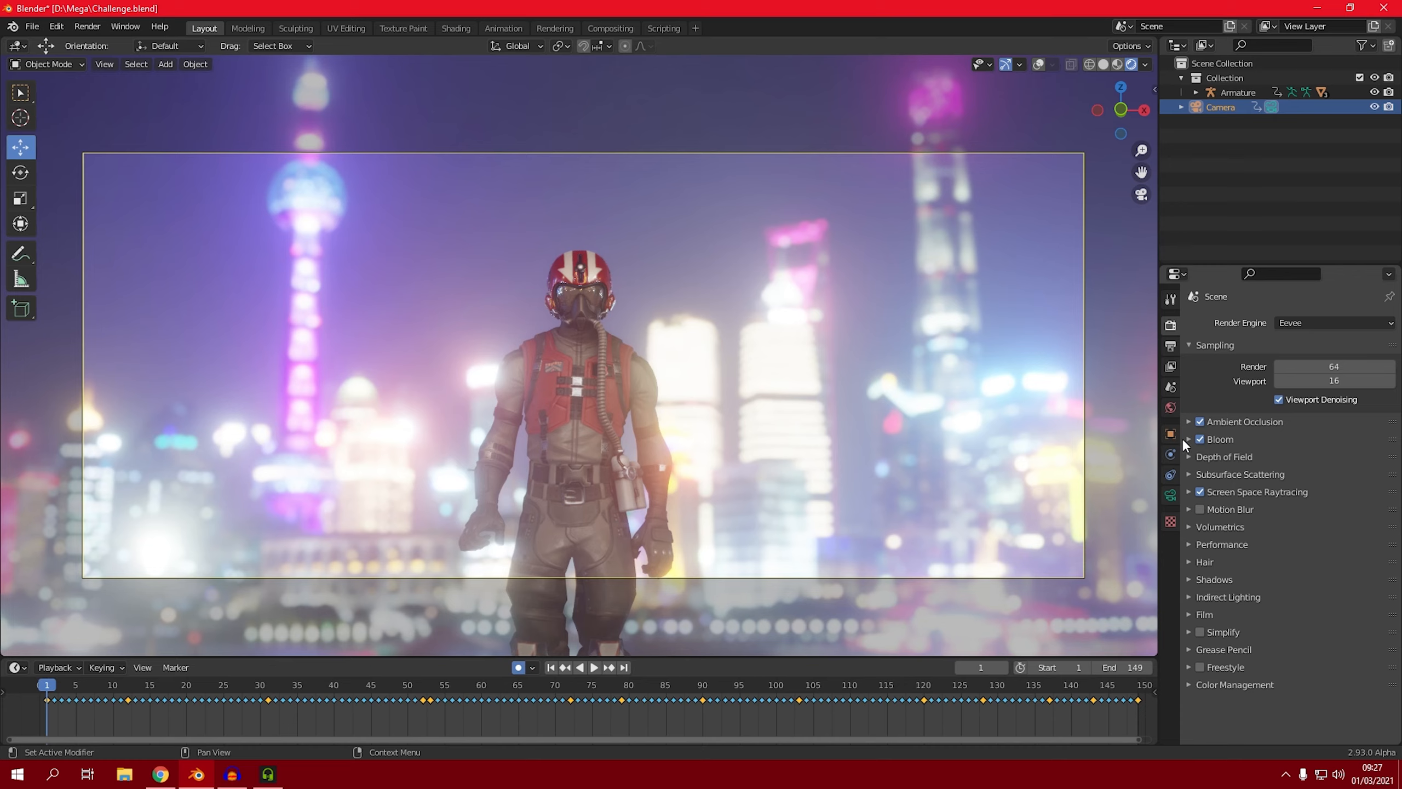
# Soften the Bloom effect by setting its radius to 5 and its intensity to 0.012.
pyautogui.click(1188, 439)
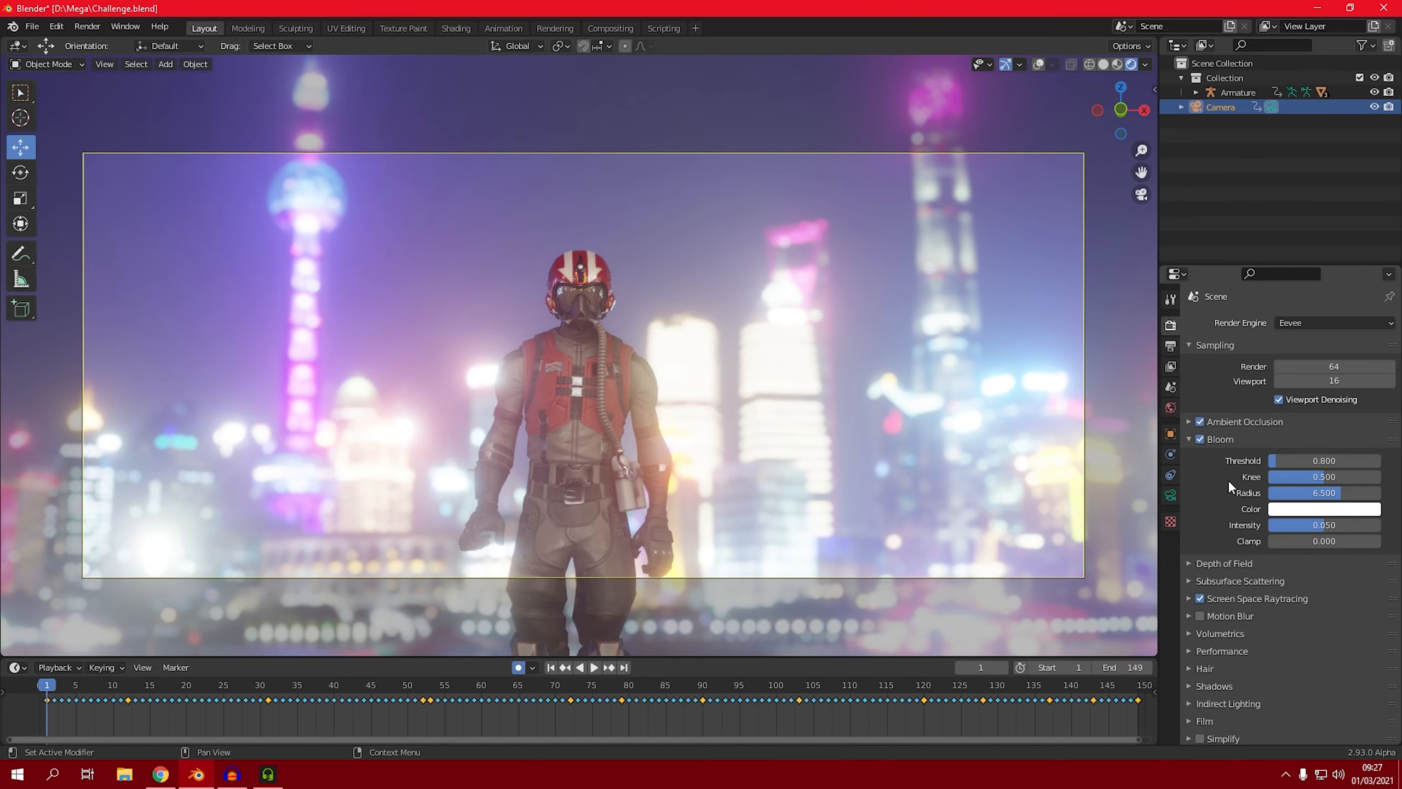
pyautogui.moveTo(1324, 525); pyautogui.dragTo(1281, 526)
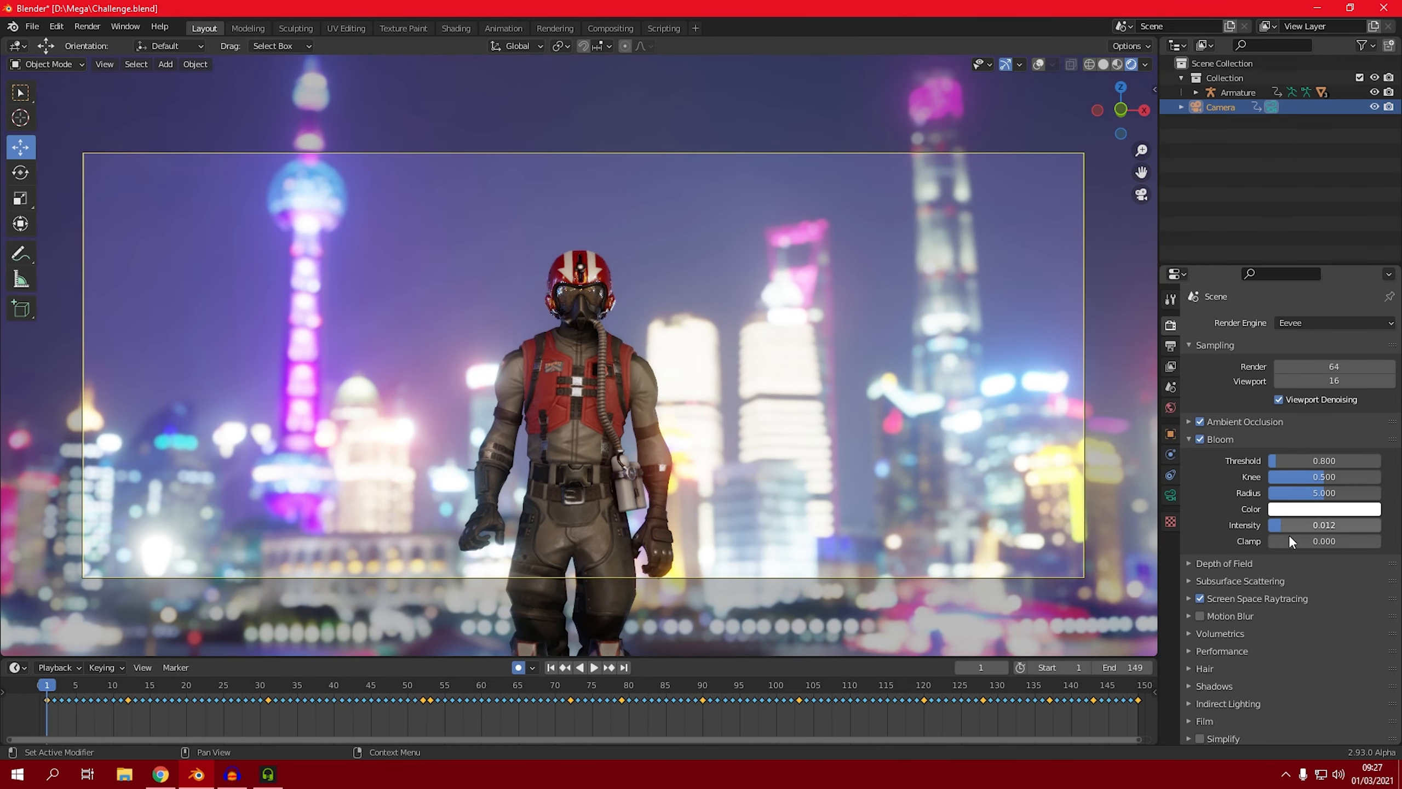
pyautogui.click(1188, 439)
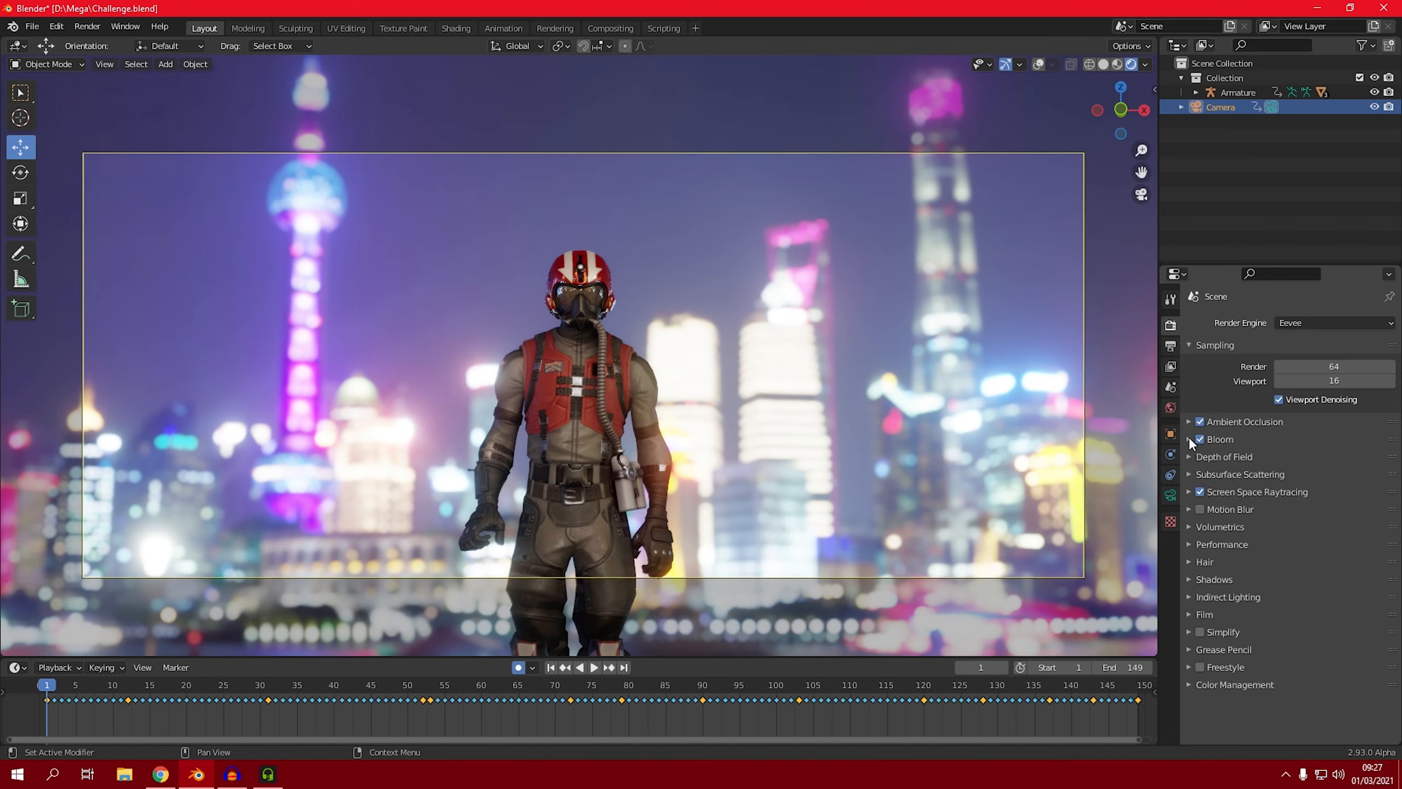
# Set the Eevee render samples to 256.
pyautogui.click(1321, 368)
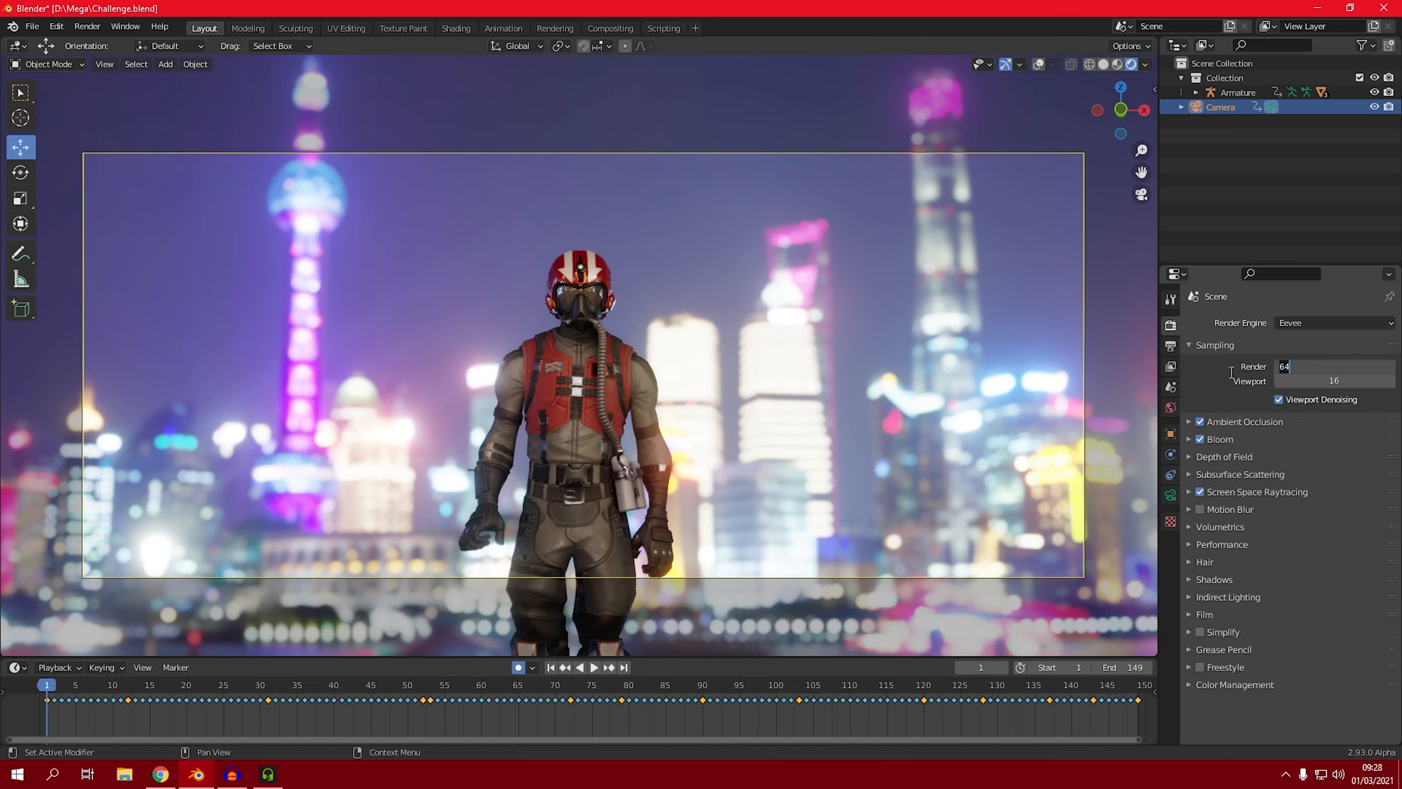
pyautogui.write('256')
pyautogui.press('Return')
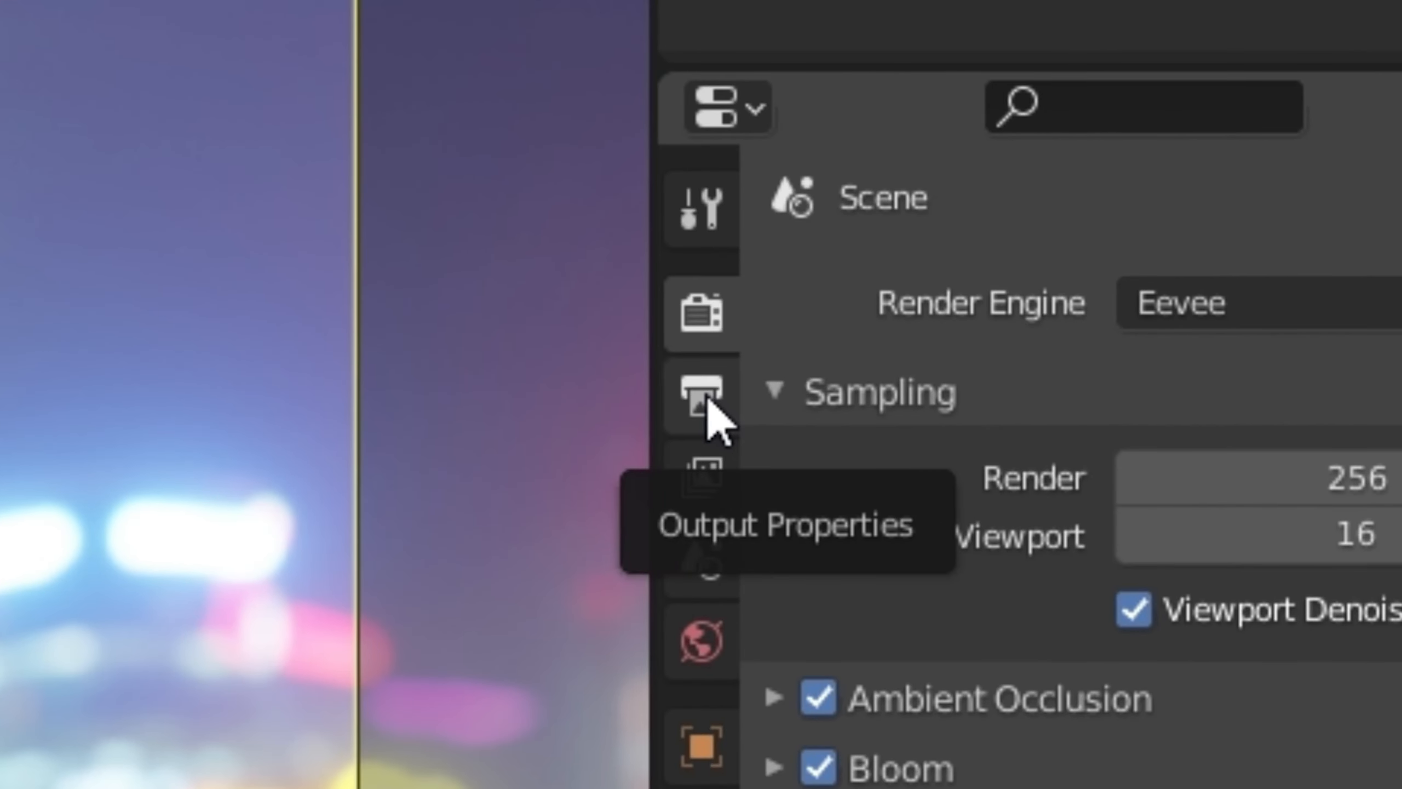
# Create a folder called Tutorial on the desktop and set it as the render output location.
pyautogui.click(895, 380)
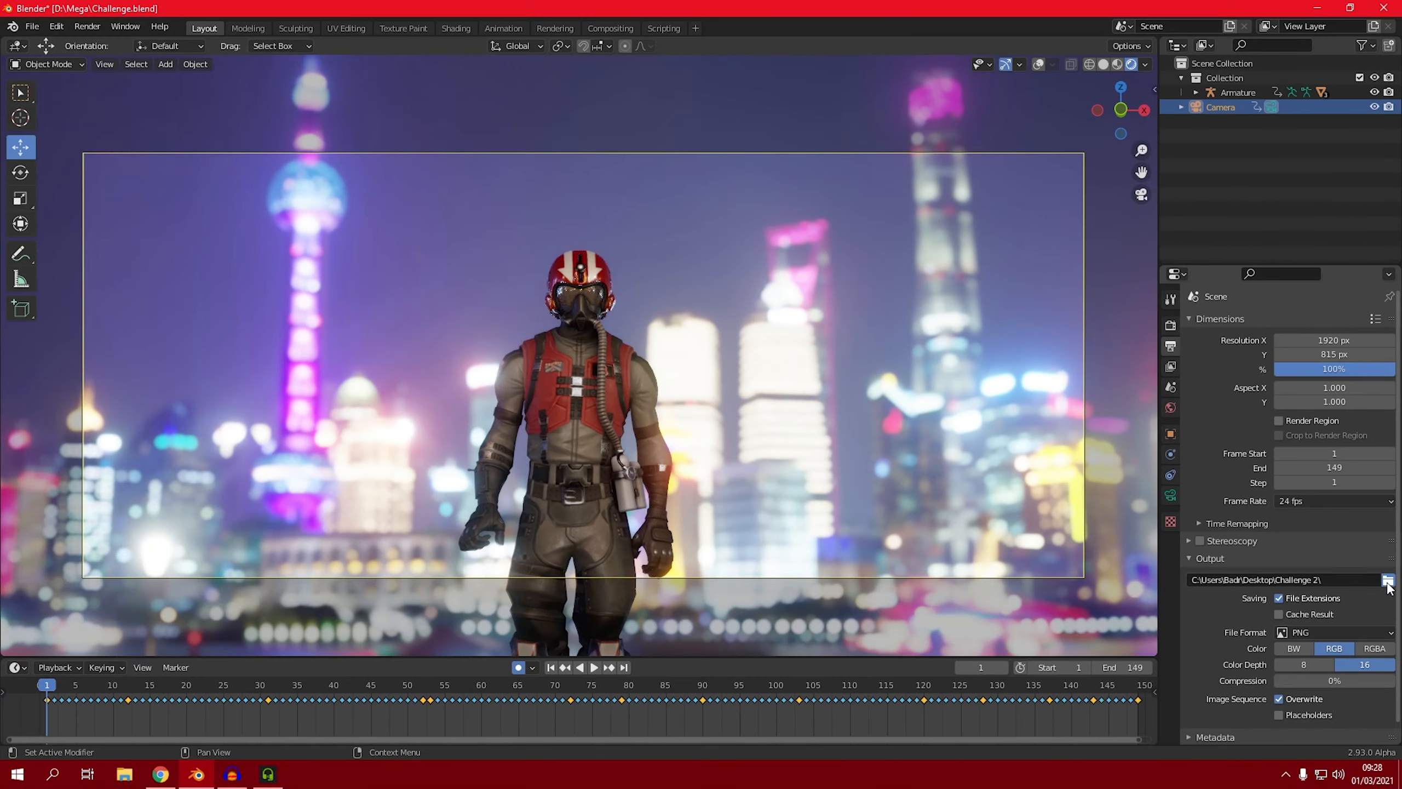
pyautogui.click(1387, 580)
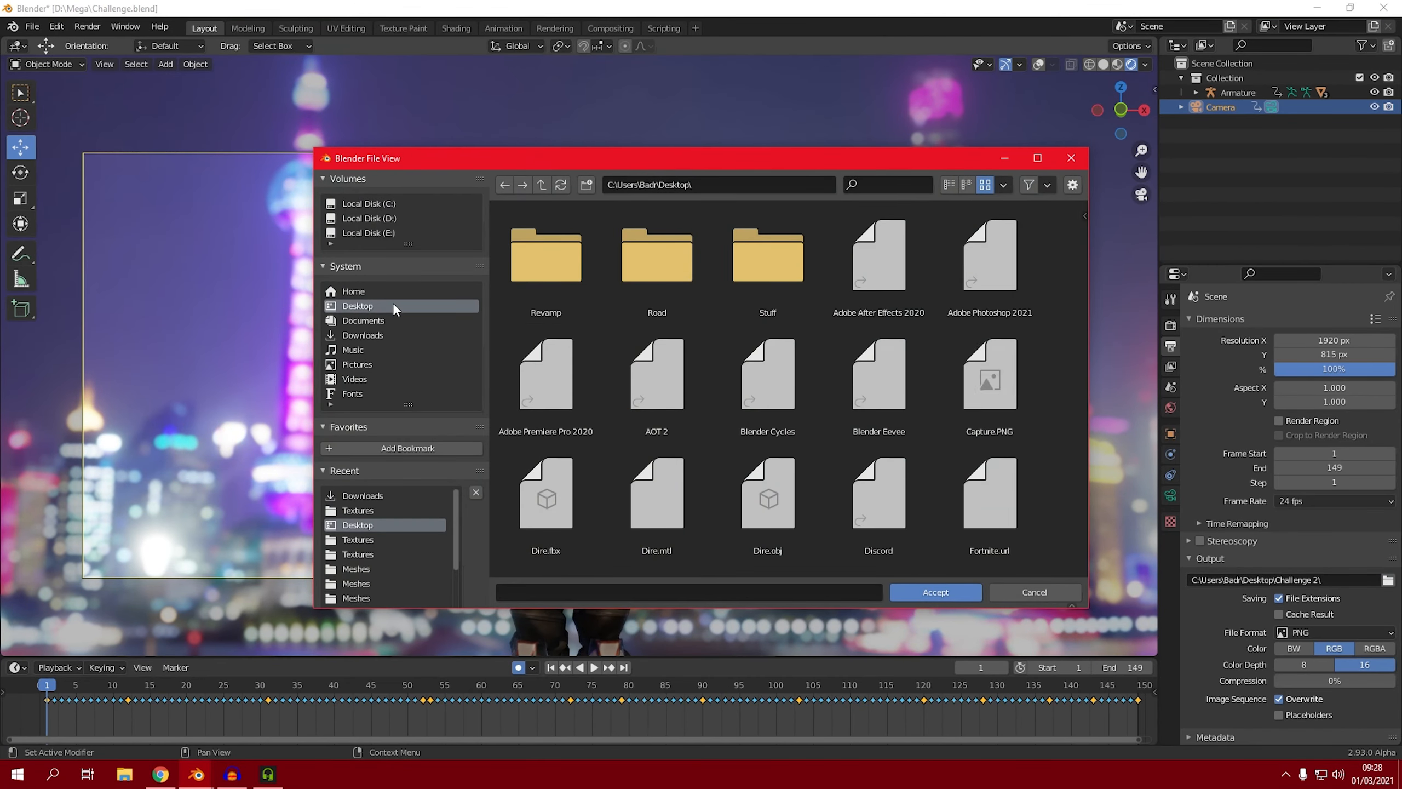
pyautogui.rightClick(1028, 486)
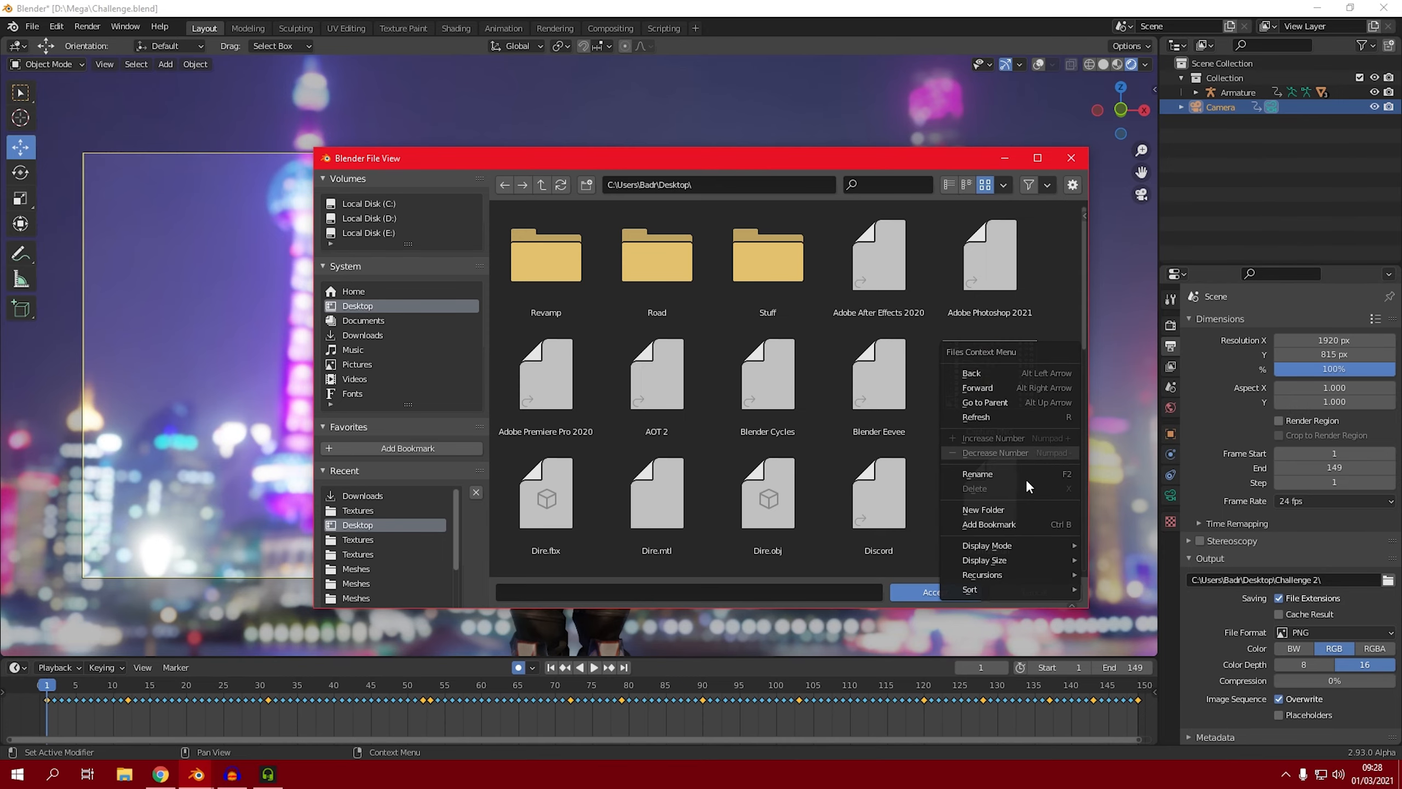
pyautogui.click(993, 510)
pyautogui.write('Tutorial')
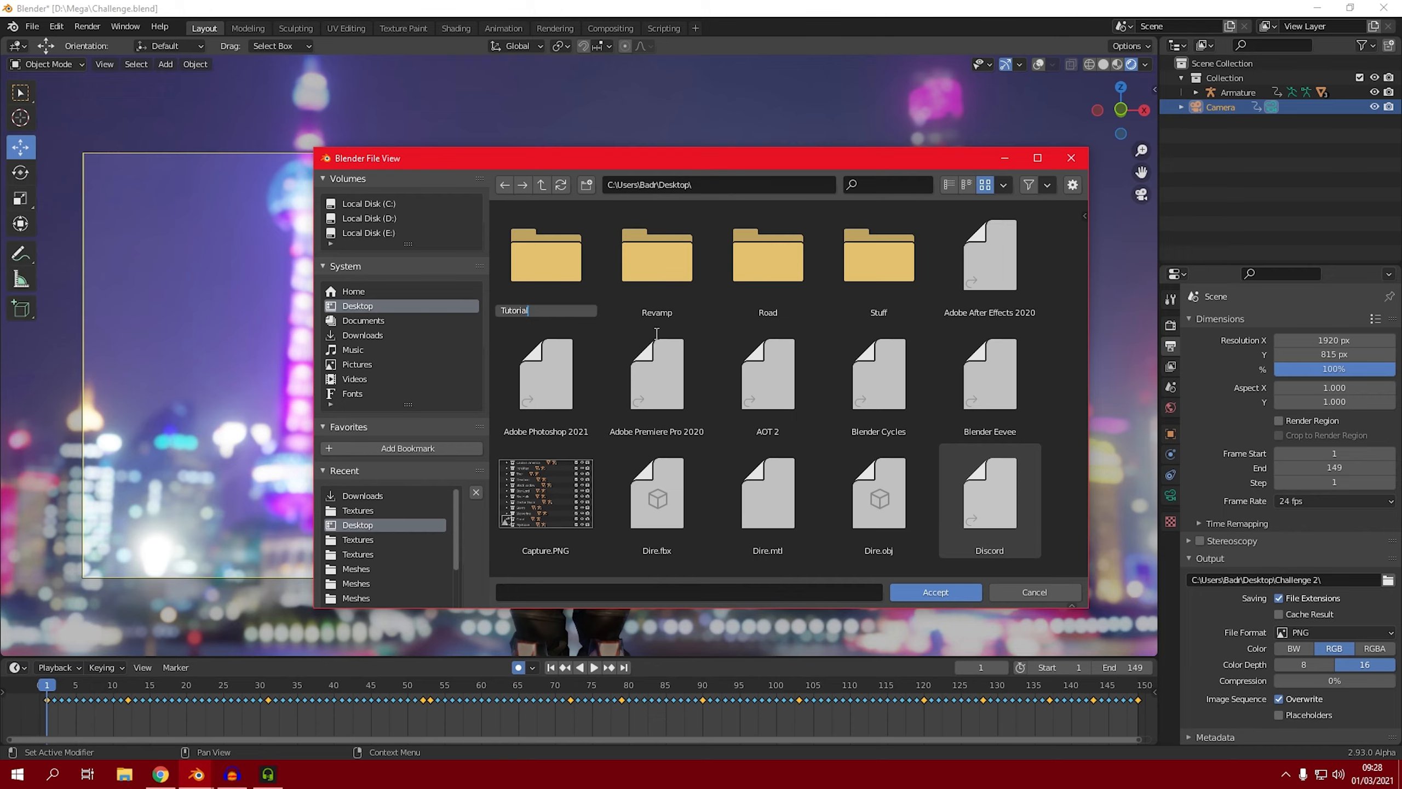
pyautogui.press('Return')
pyautogui.click(940, 587)
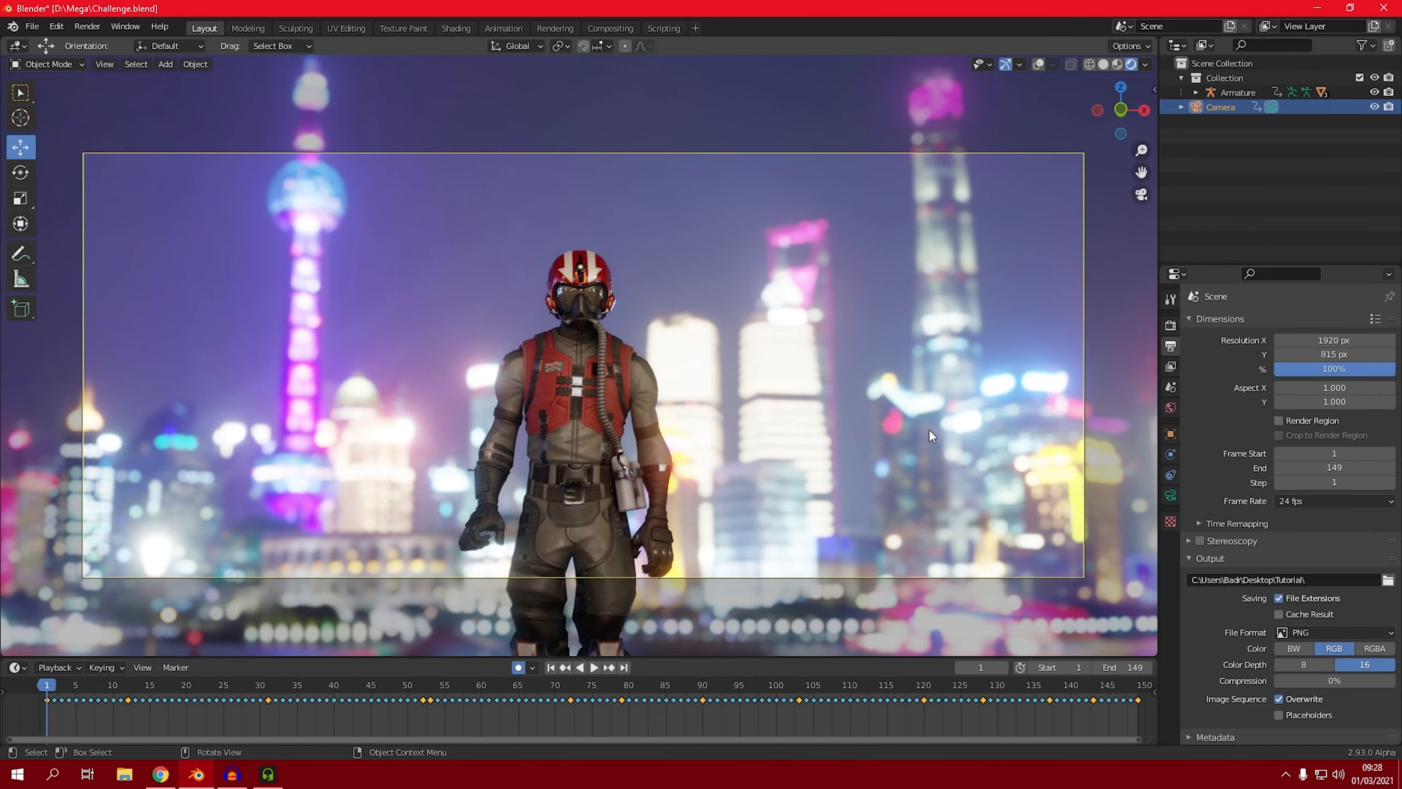
# Choose PNG as the output file format and render the animation as an image sequence.
pyautogui.click(1304, 634)
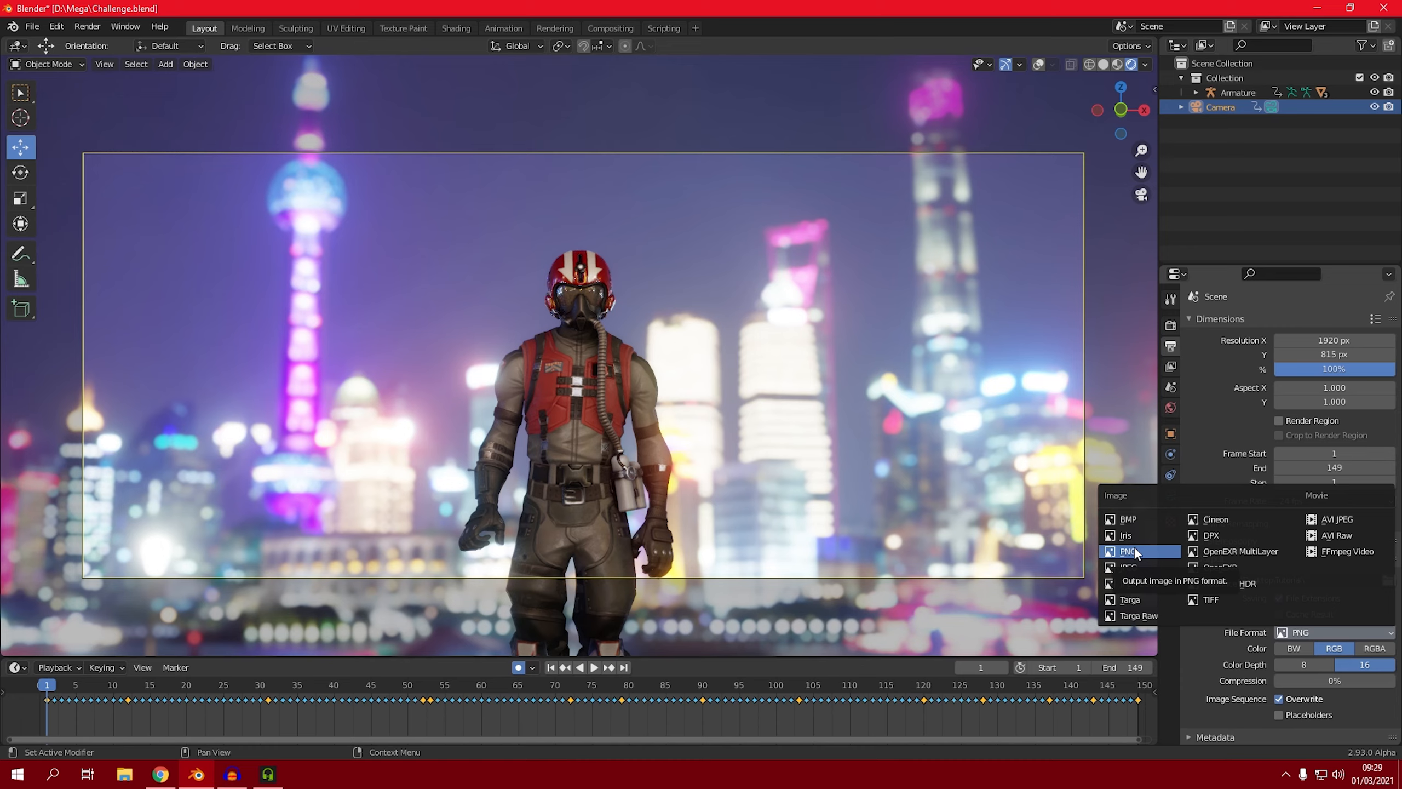
pyautogui.click(1144, 552)
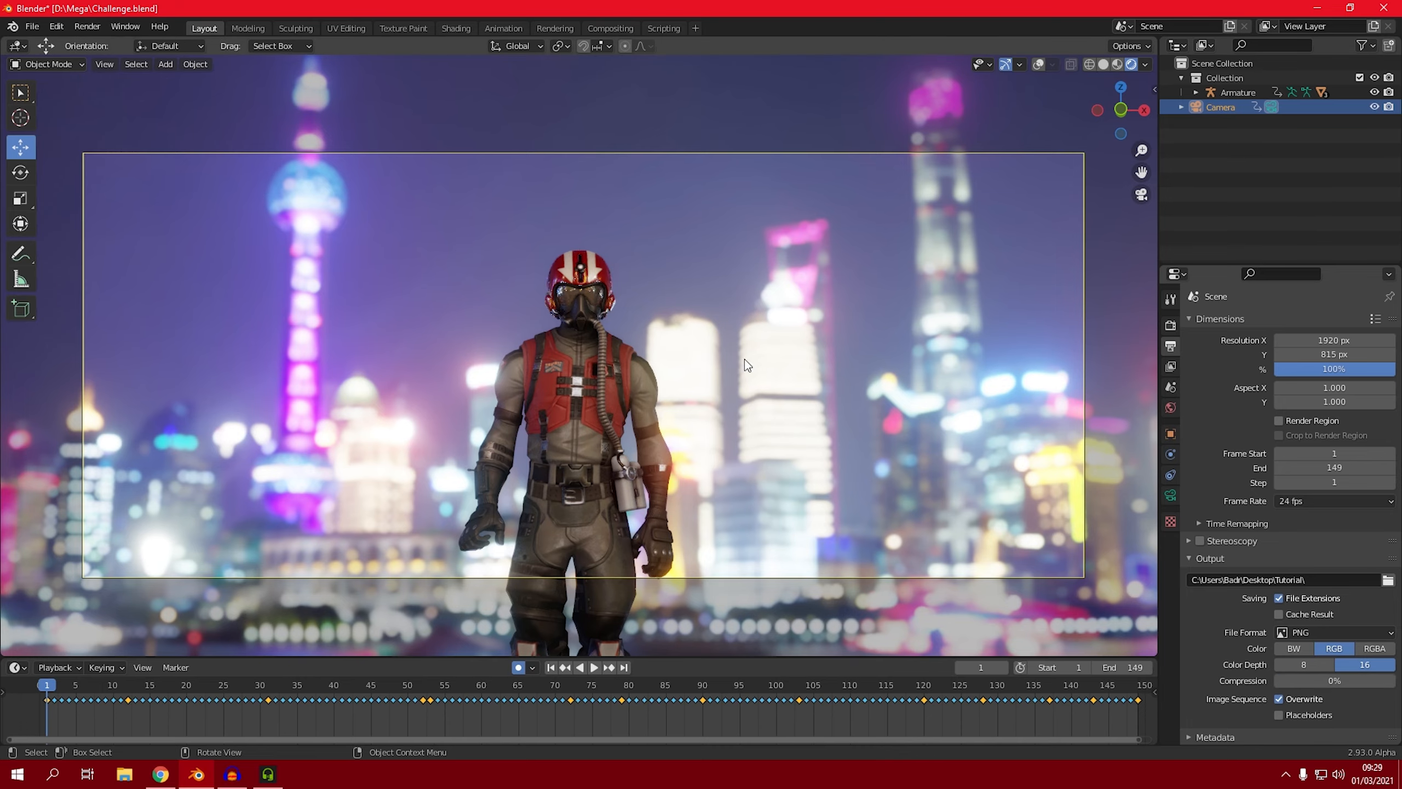
pyautogui.click(85, 26)
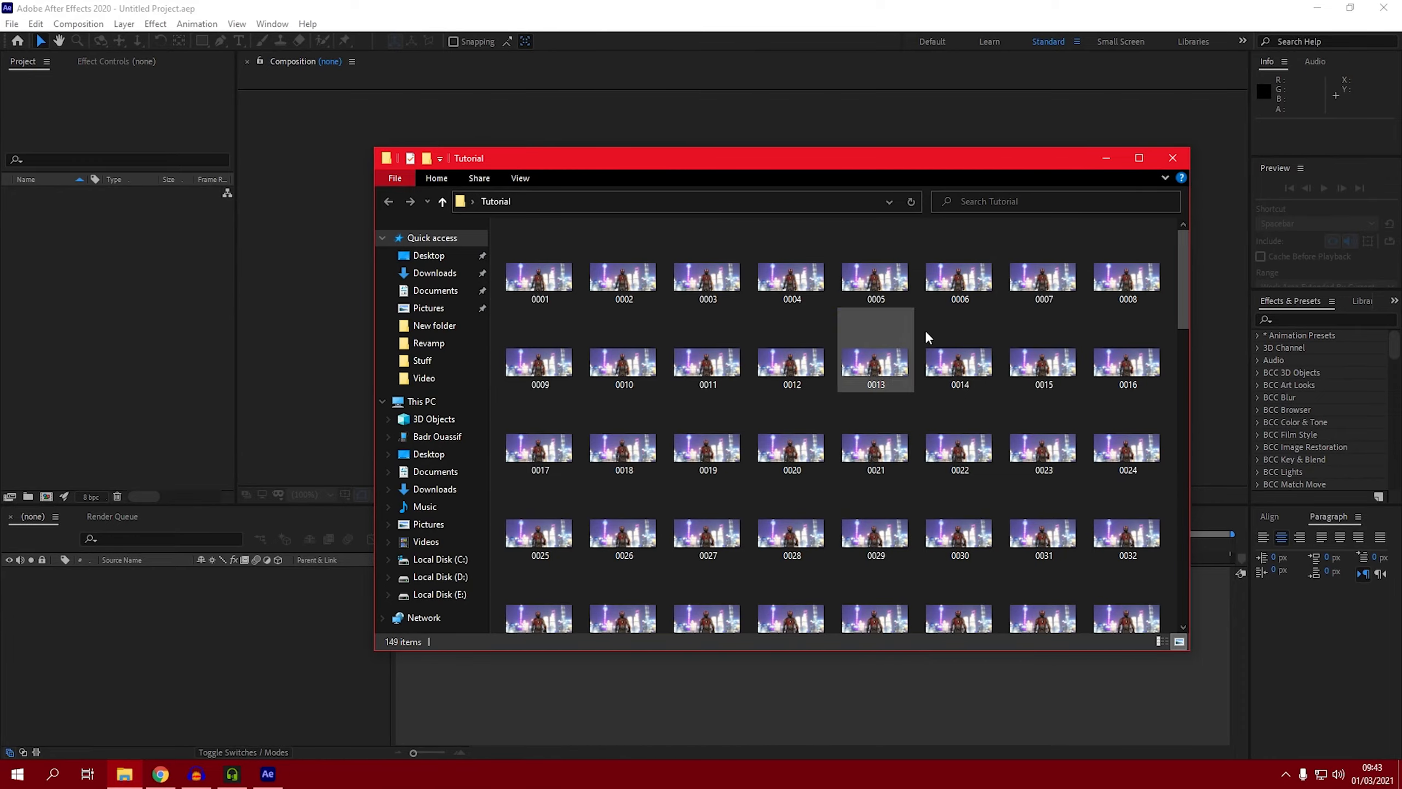
# Look over the rendered frames in the Tutorial folder and import them into After Effects as a PNG sequence starting from 0001.
pyautogui.moveTo(1183, 275); pyautogui.dragTo(1177, 573)
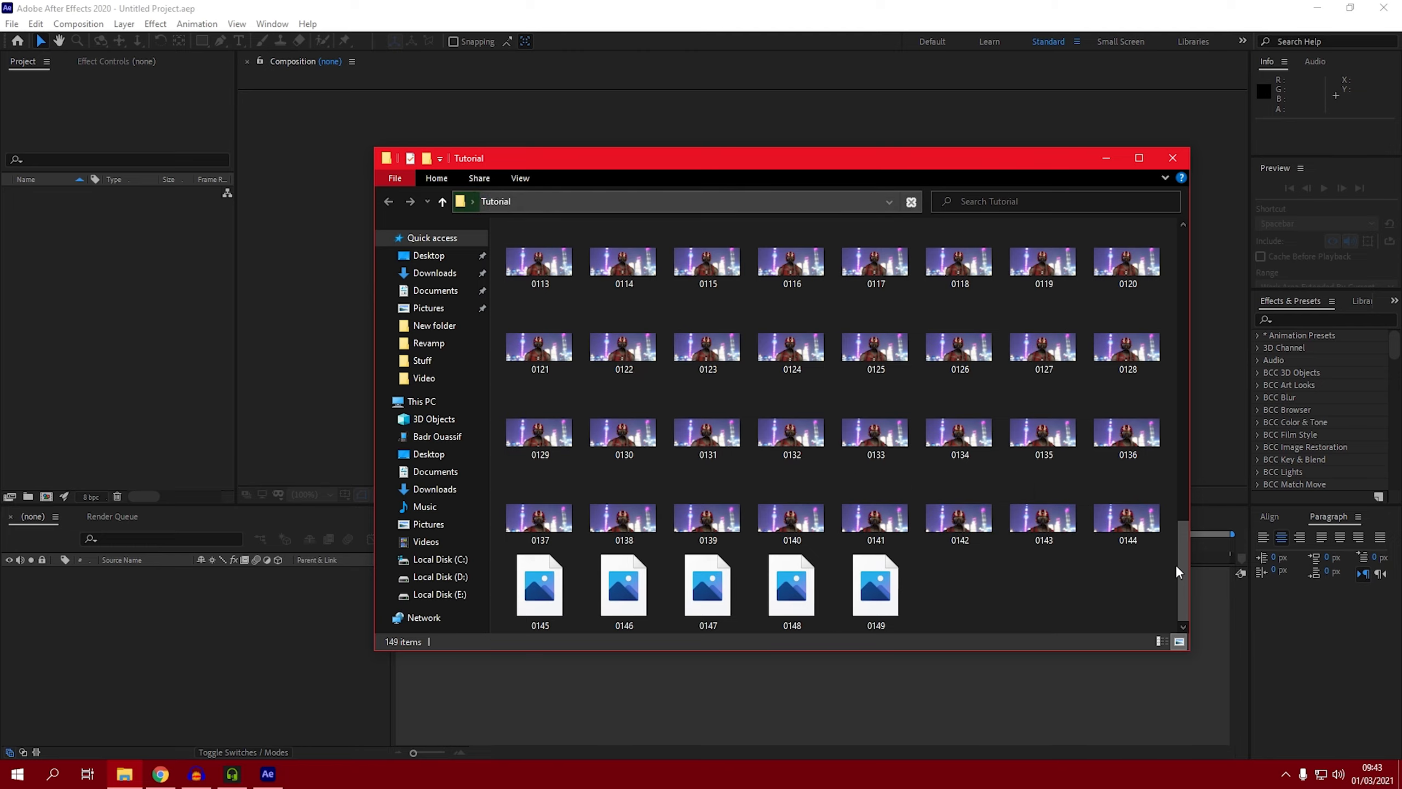
pyautogui.moveTo(1183, 588); pyautogui.dragTo(1214, 275)
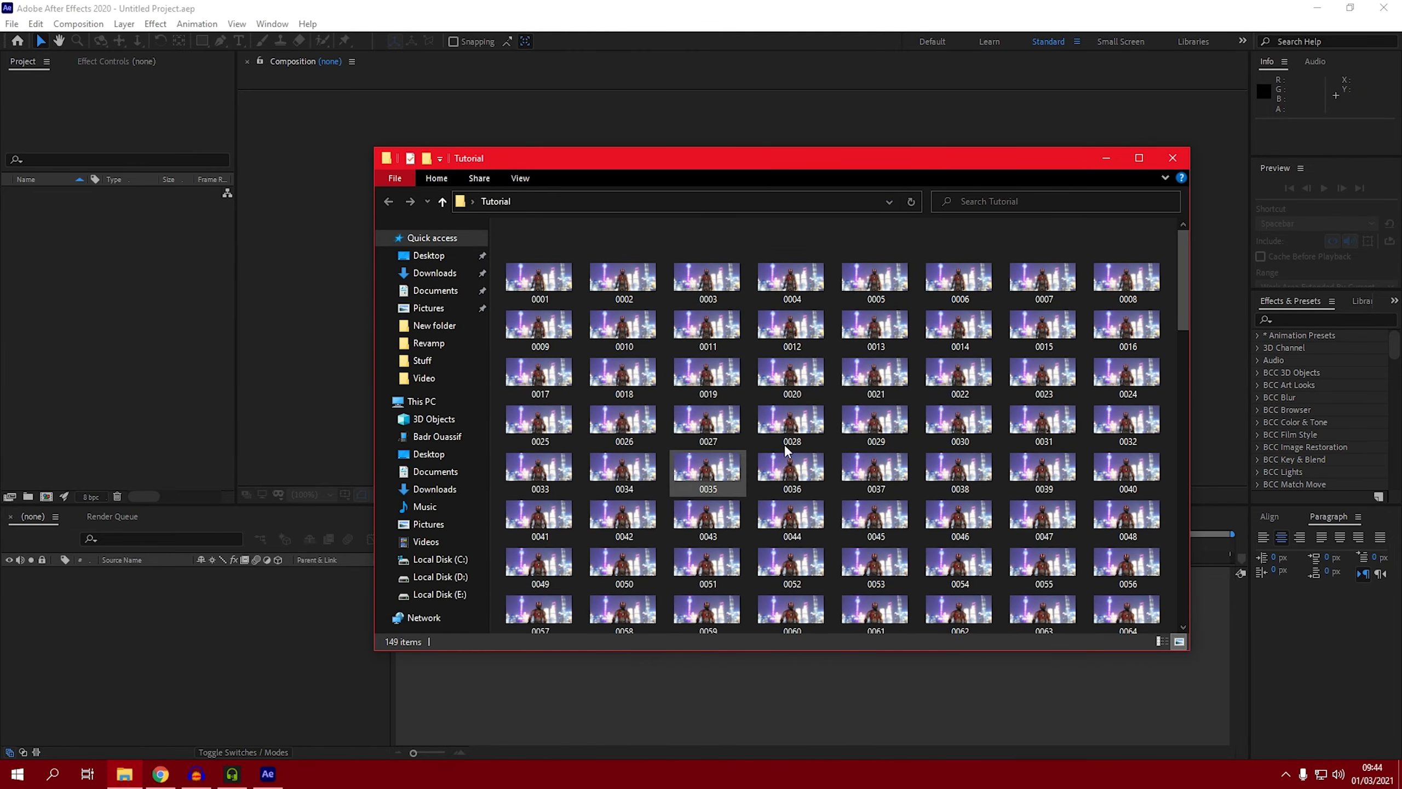
pyautogui.scroll(-10, 746, 465)
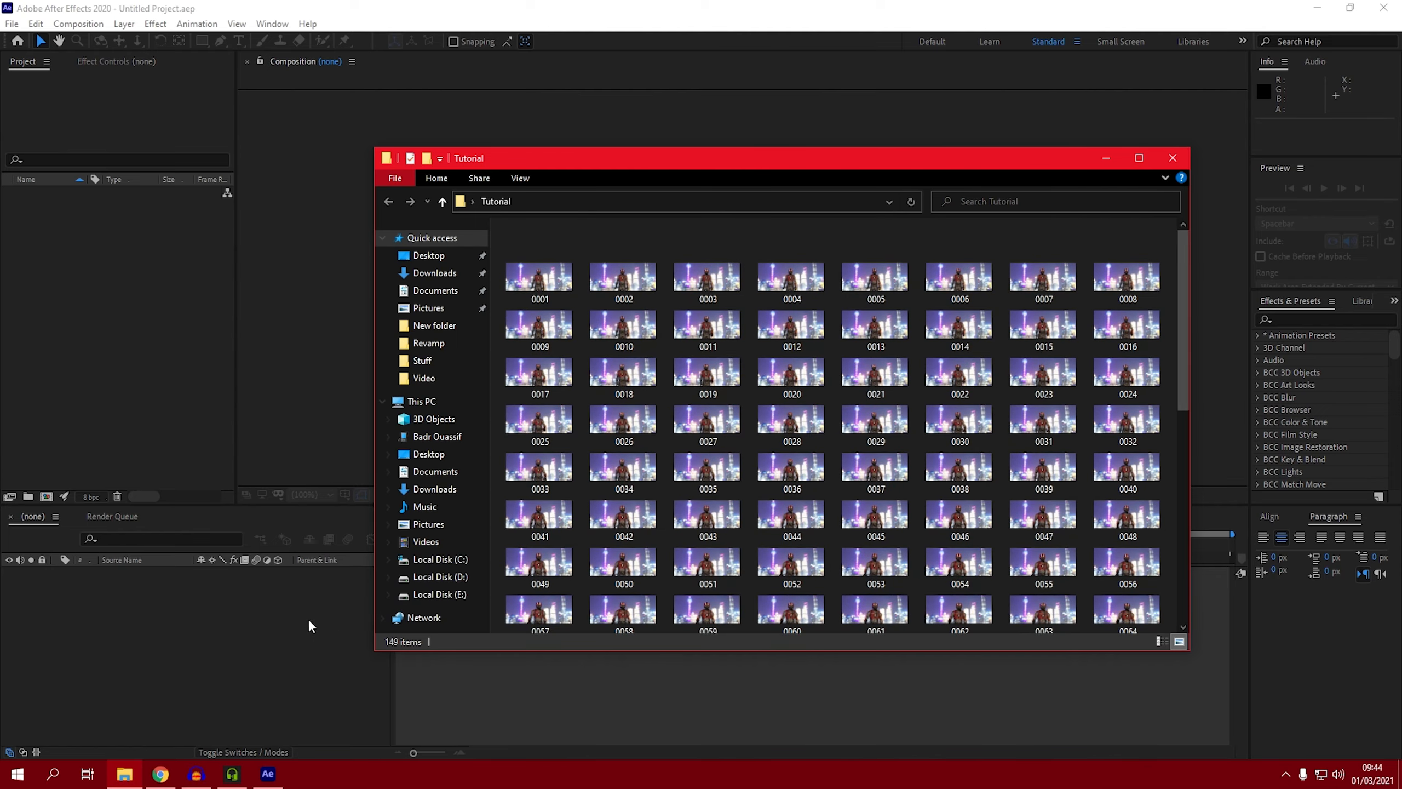
pyautogui.click(154, 393)
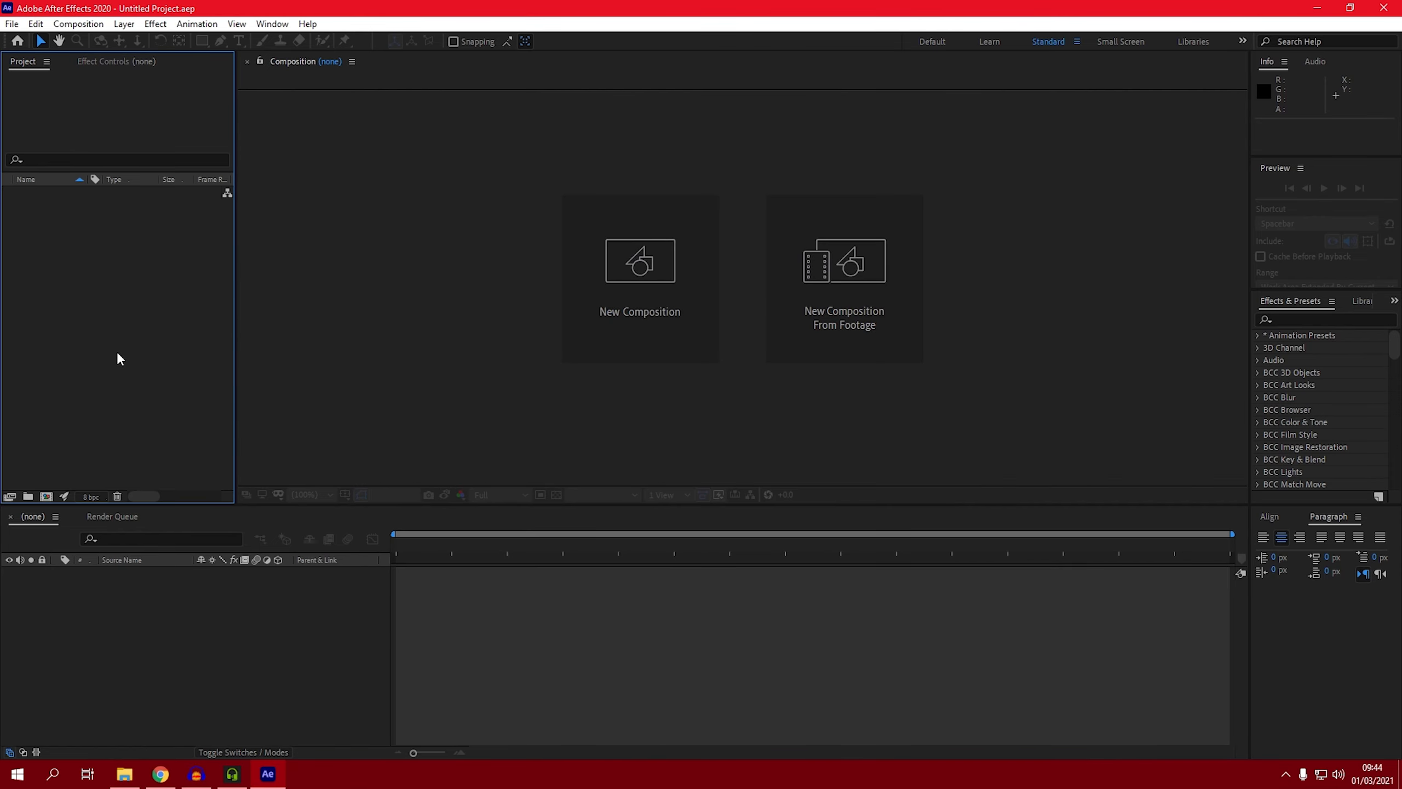
pyautogui.rightClick(97, 271)
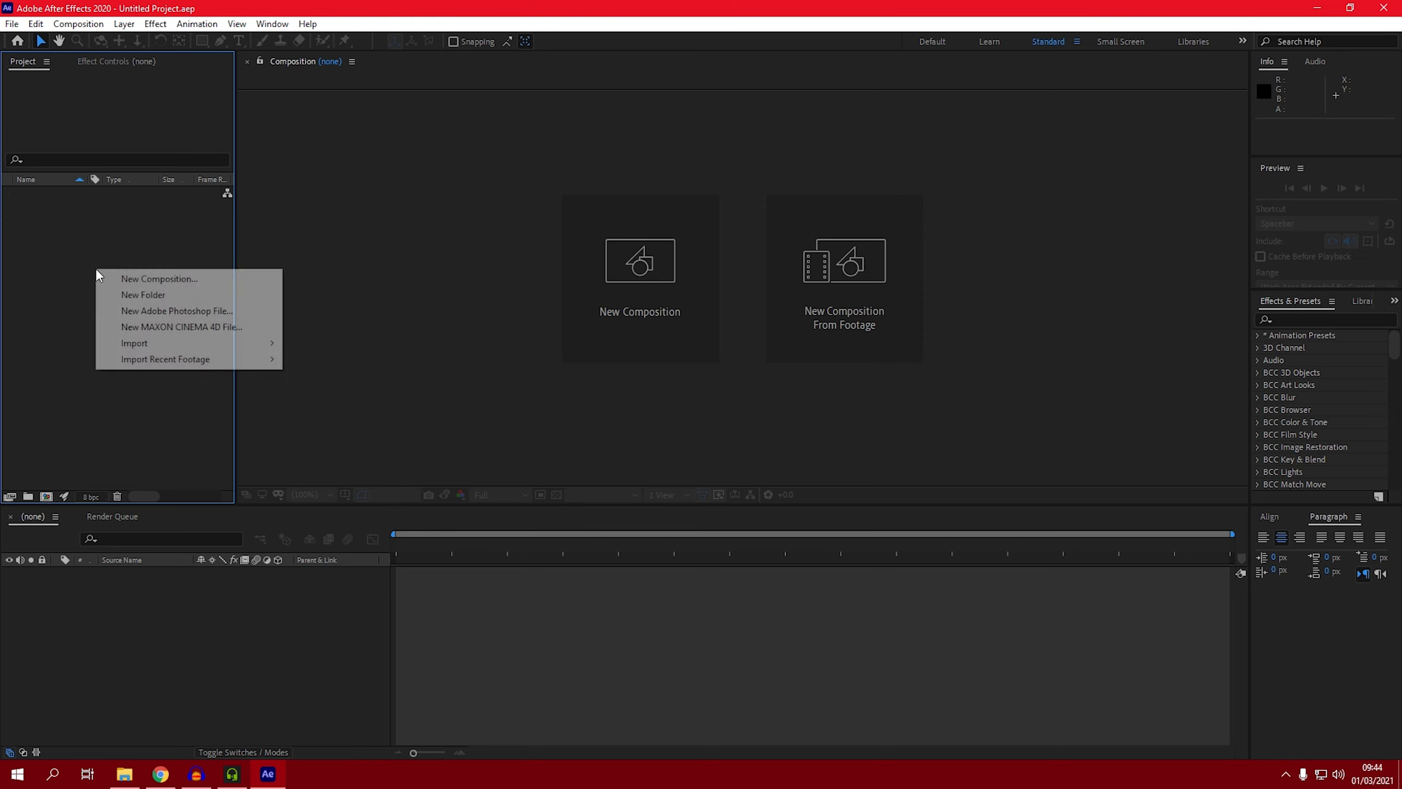
pyautogui.moveTo(138, 343)
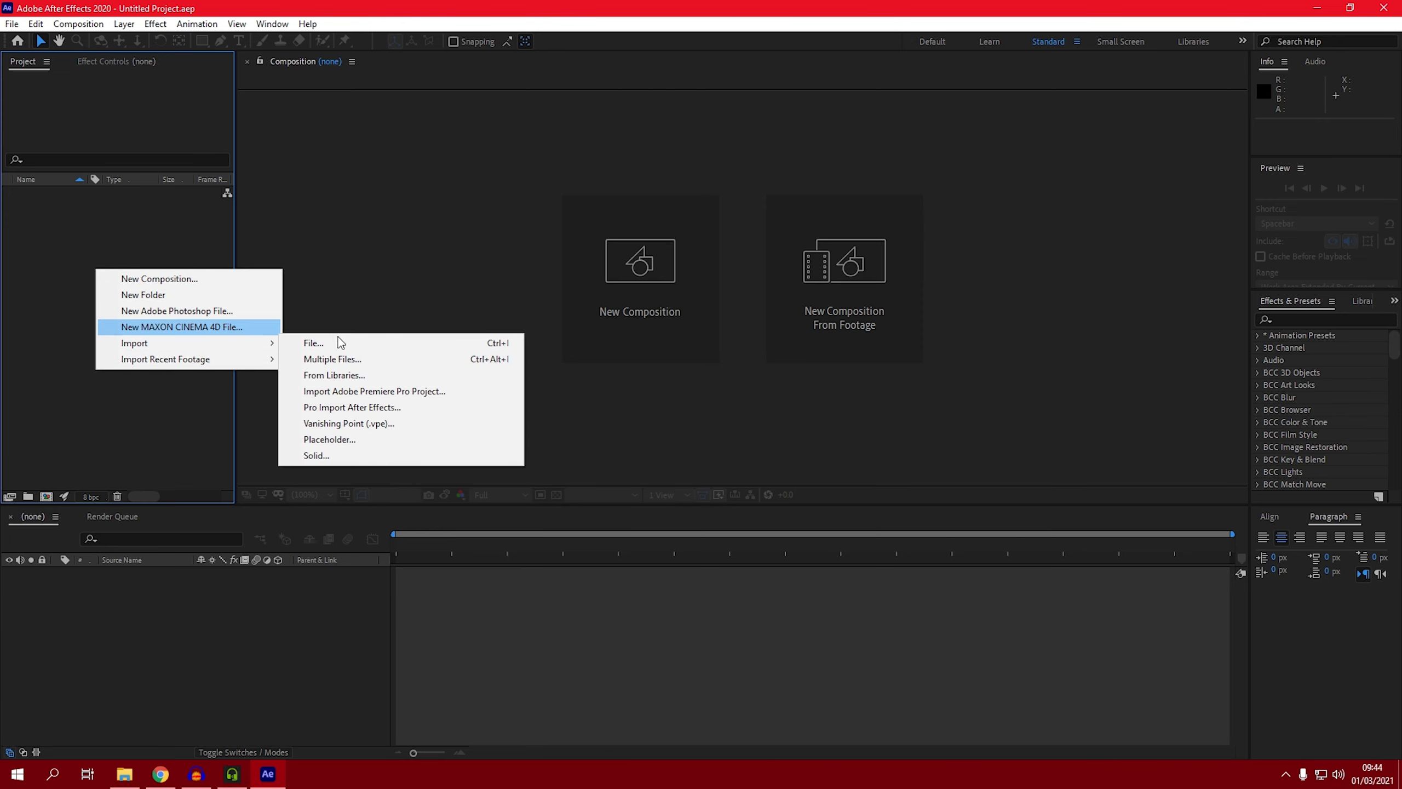
pyautogui.click(317, 344)
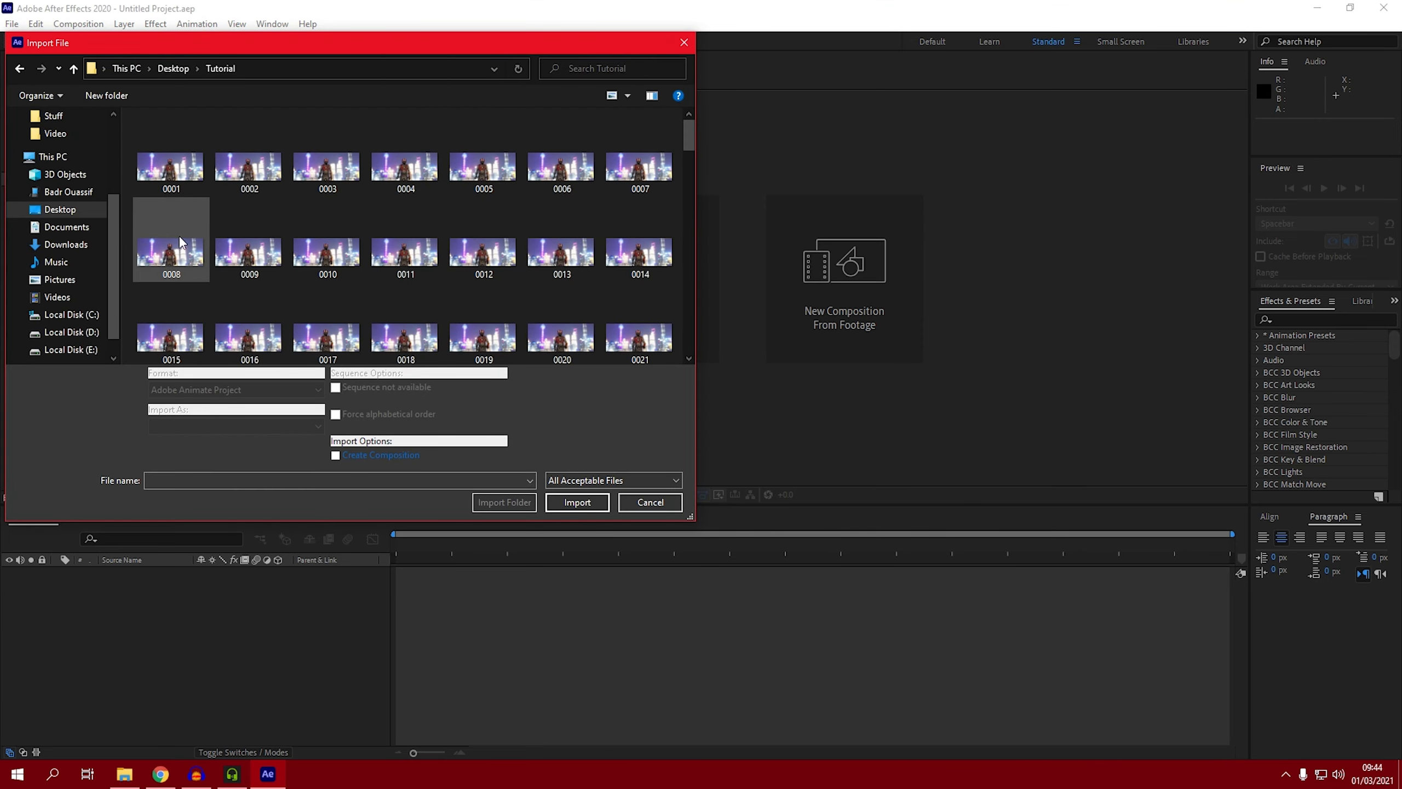
pyautogui.click(184, 175)
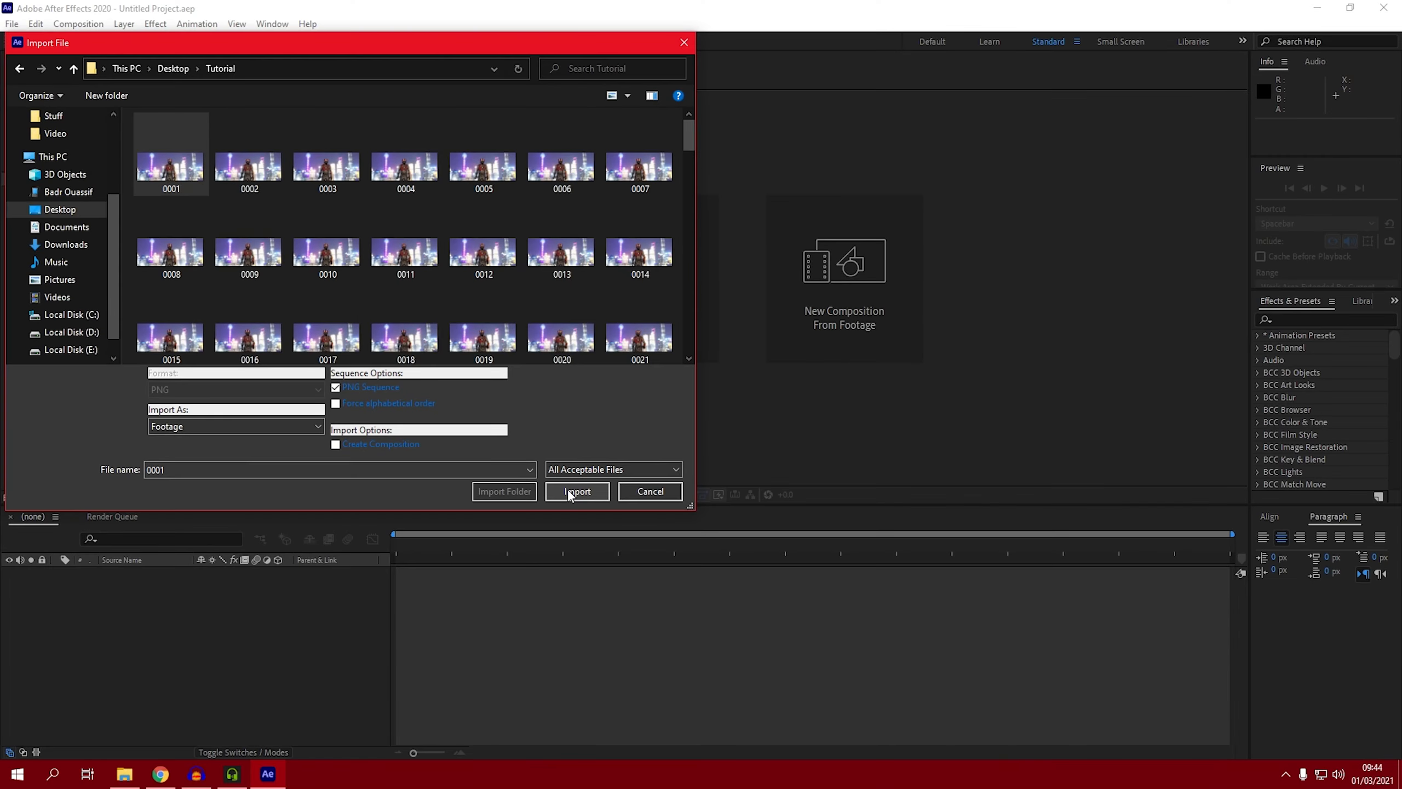
pyautogui.click(576, 491)
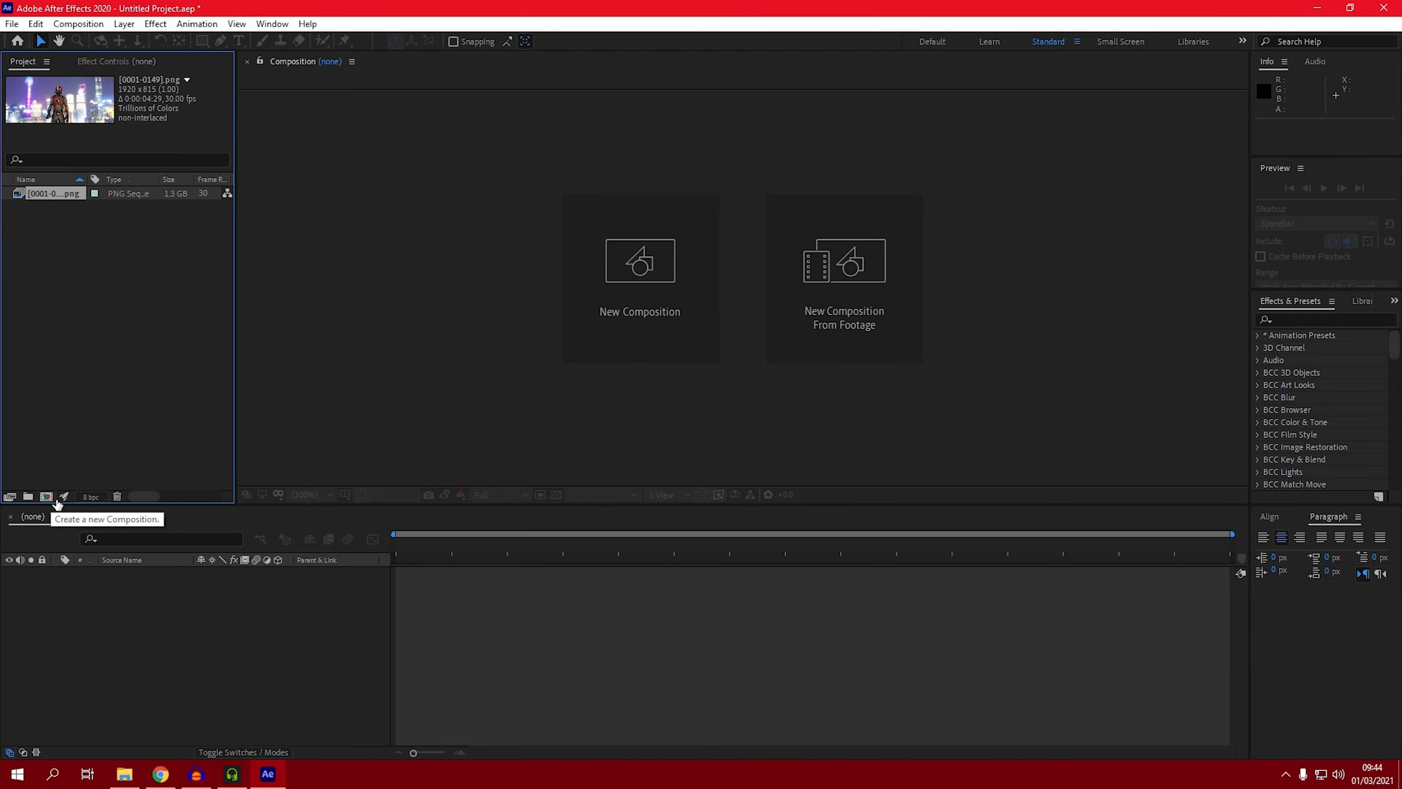
# Create a composition named Tutorial at 1920 x 1080, 24 fps and full resolution, with a duration of 0:00:06:05.
pyautogui.click(46, 496)
pyautogui.write('Tutorial')
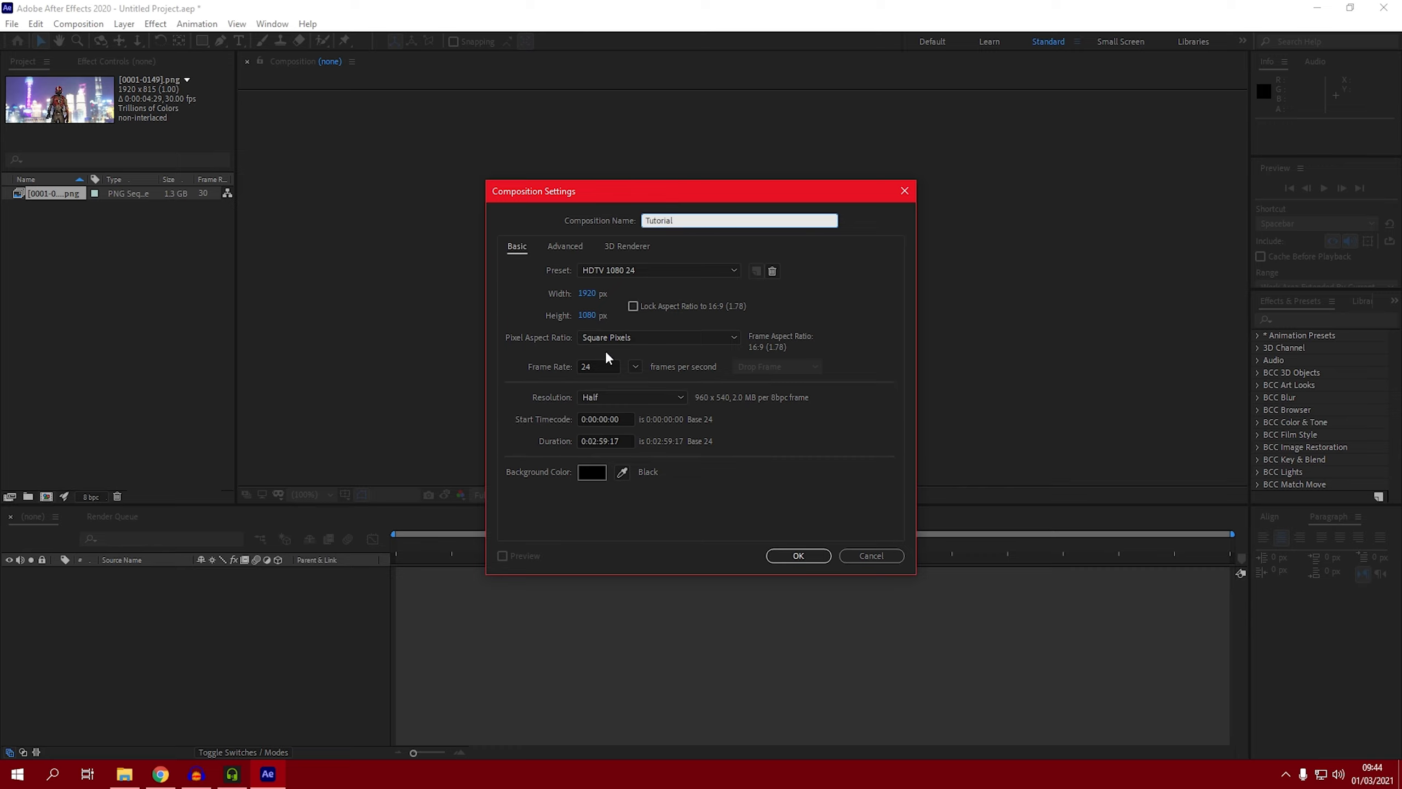
pyautogui.write('0')
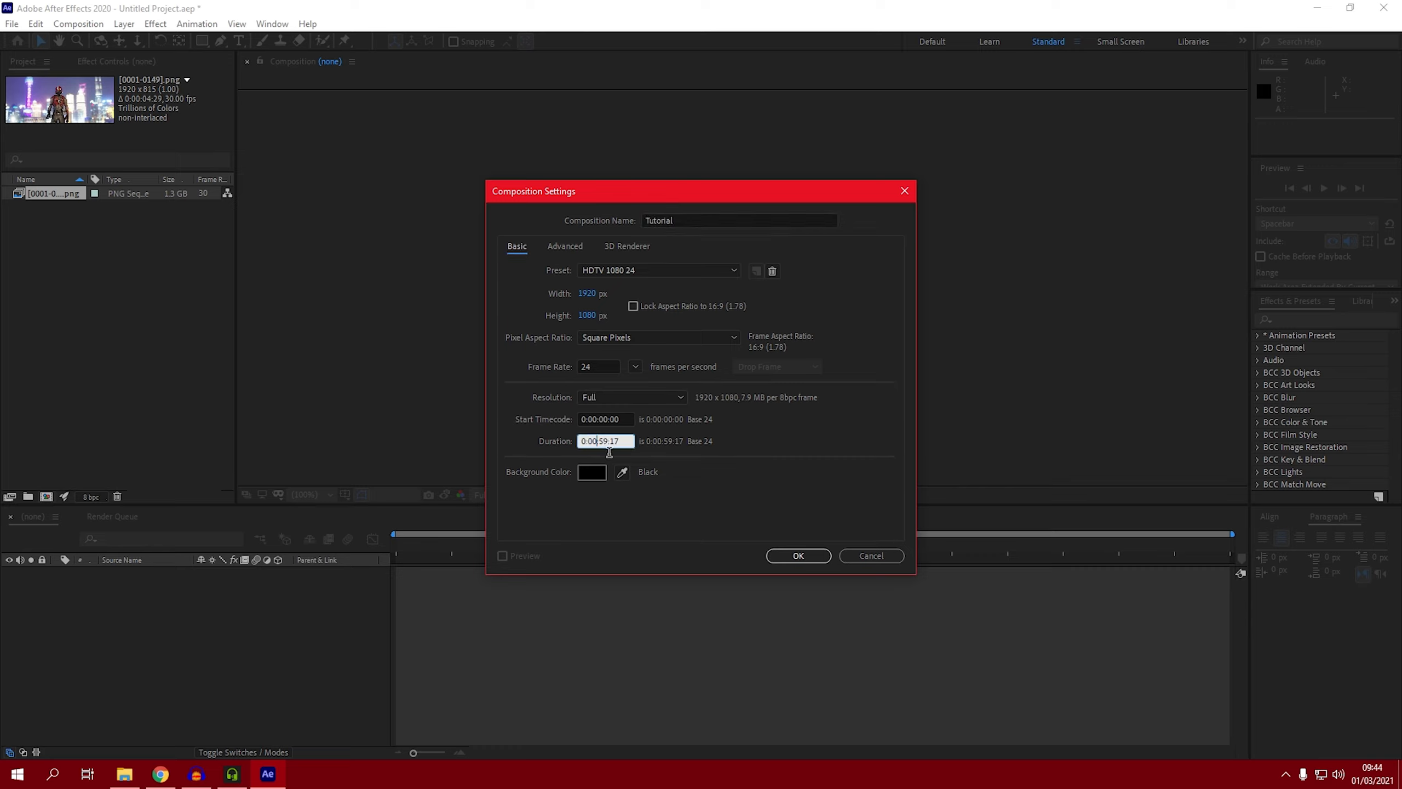
pyautogui.moveTo(609, 450); pyautogui.dragTo(604, 451)
pyautogui.write('6:0')
pyautogui.click(797, 555)
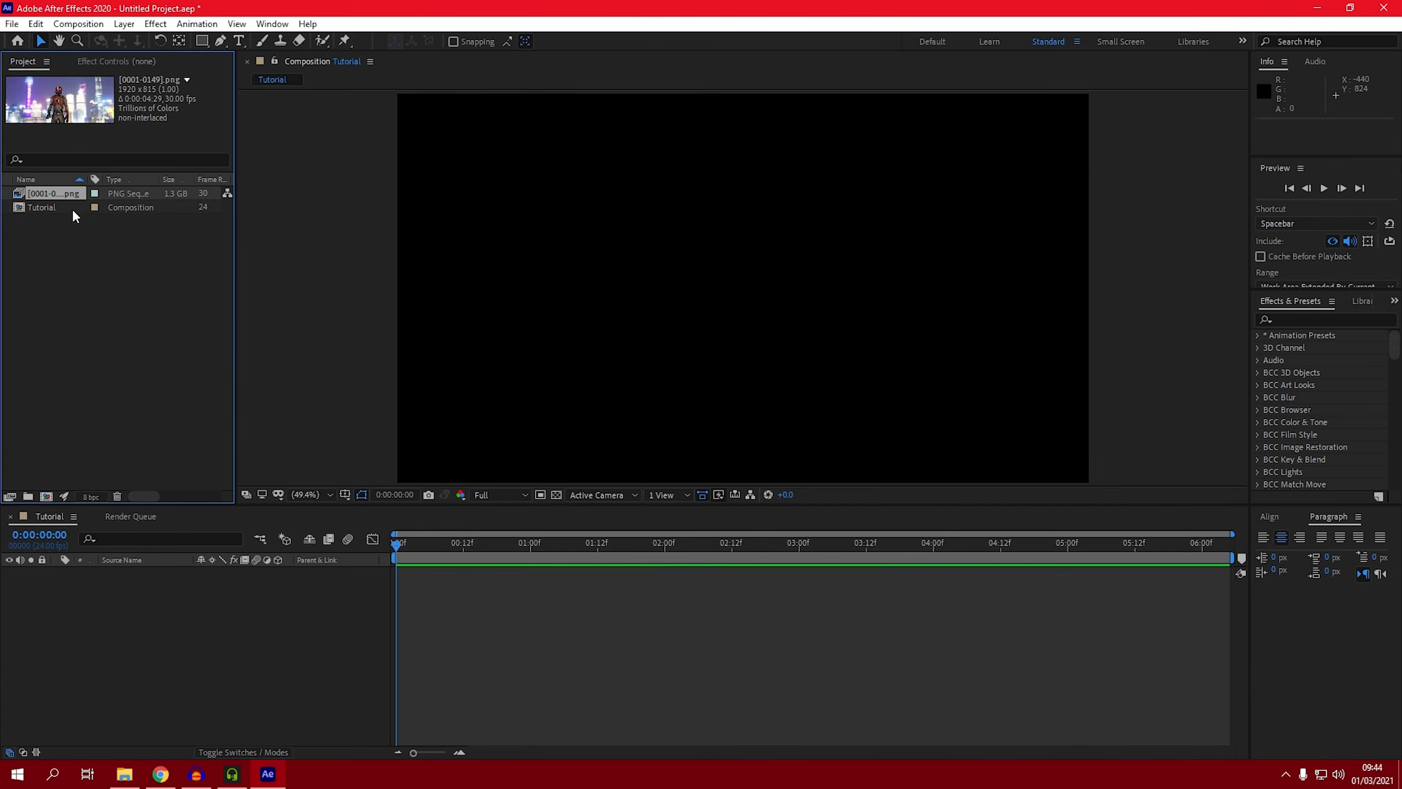
# Place the PNG sequence in the Tutorial composition with a layer duration of 0:00:06:05, and preview the playback.
pyautogui.moveTo(39, 193); pyautogui.dragTo(120, 575)
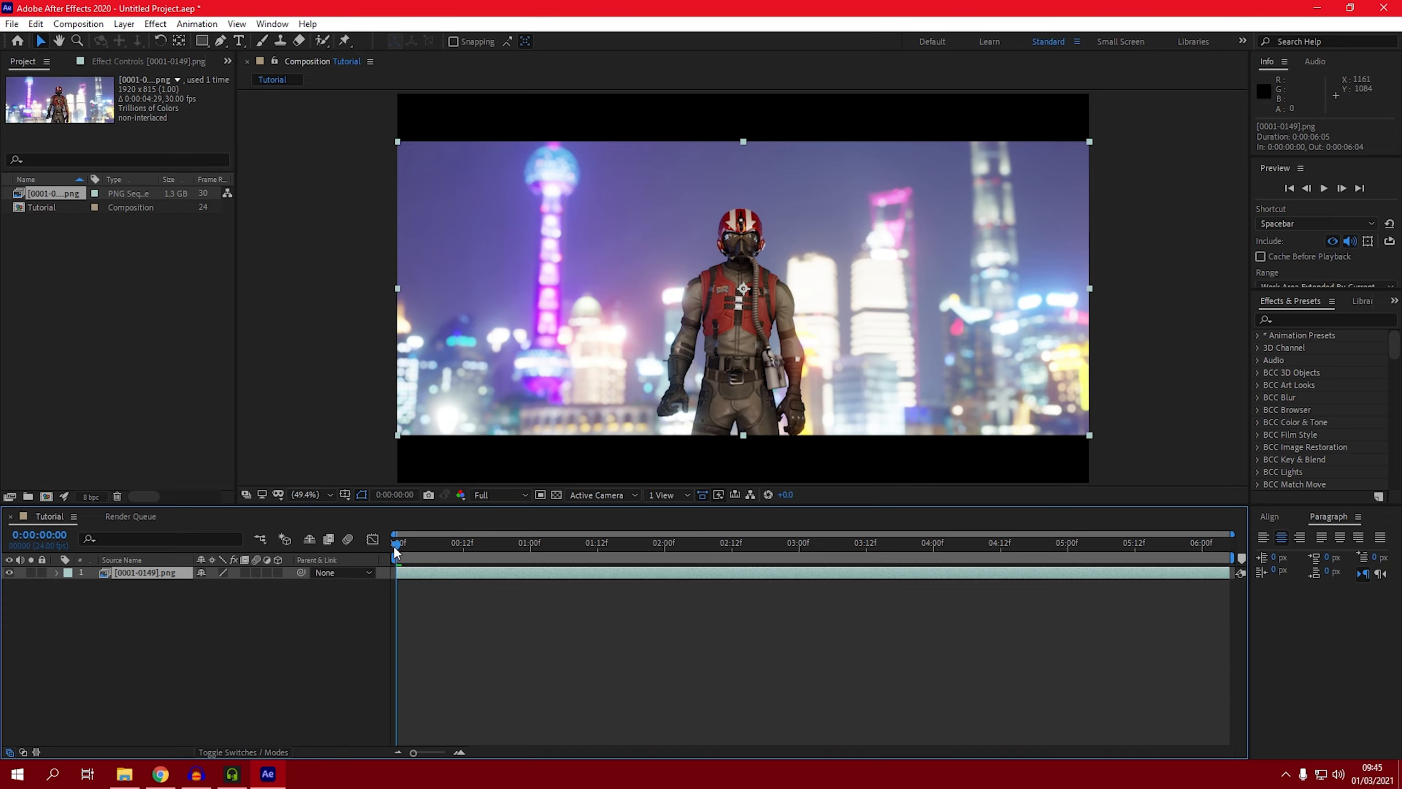
pyautogui.press('space')
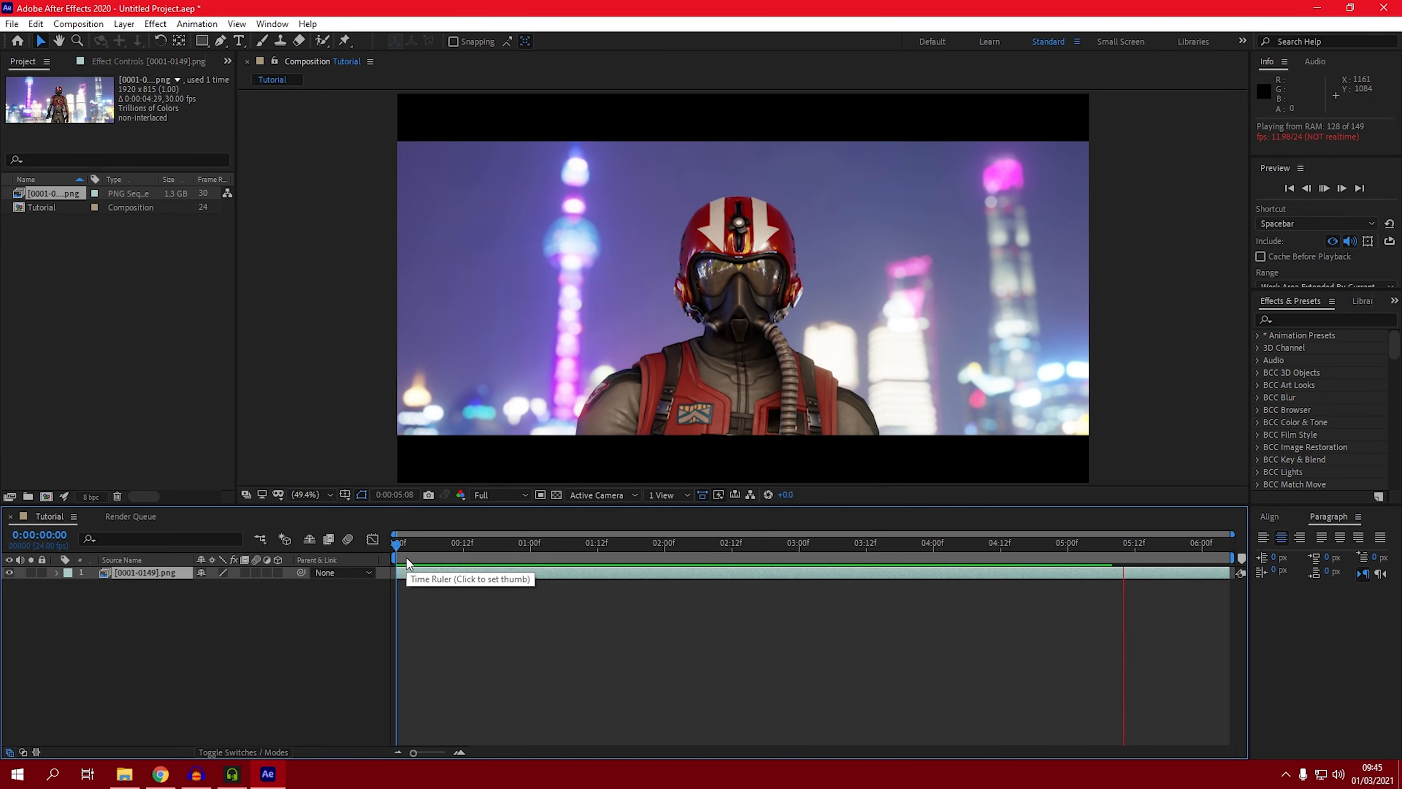
pyautogui.press('space')
# Add an adjustment layer above the PNG sequence and apply the Magic Bullet Looks effect to it.
pyautogui.hotkey('ctrl', 'alt', 'y')
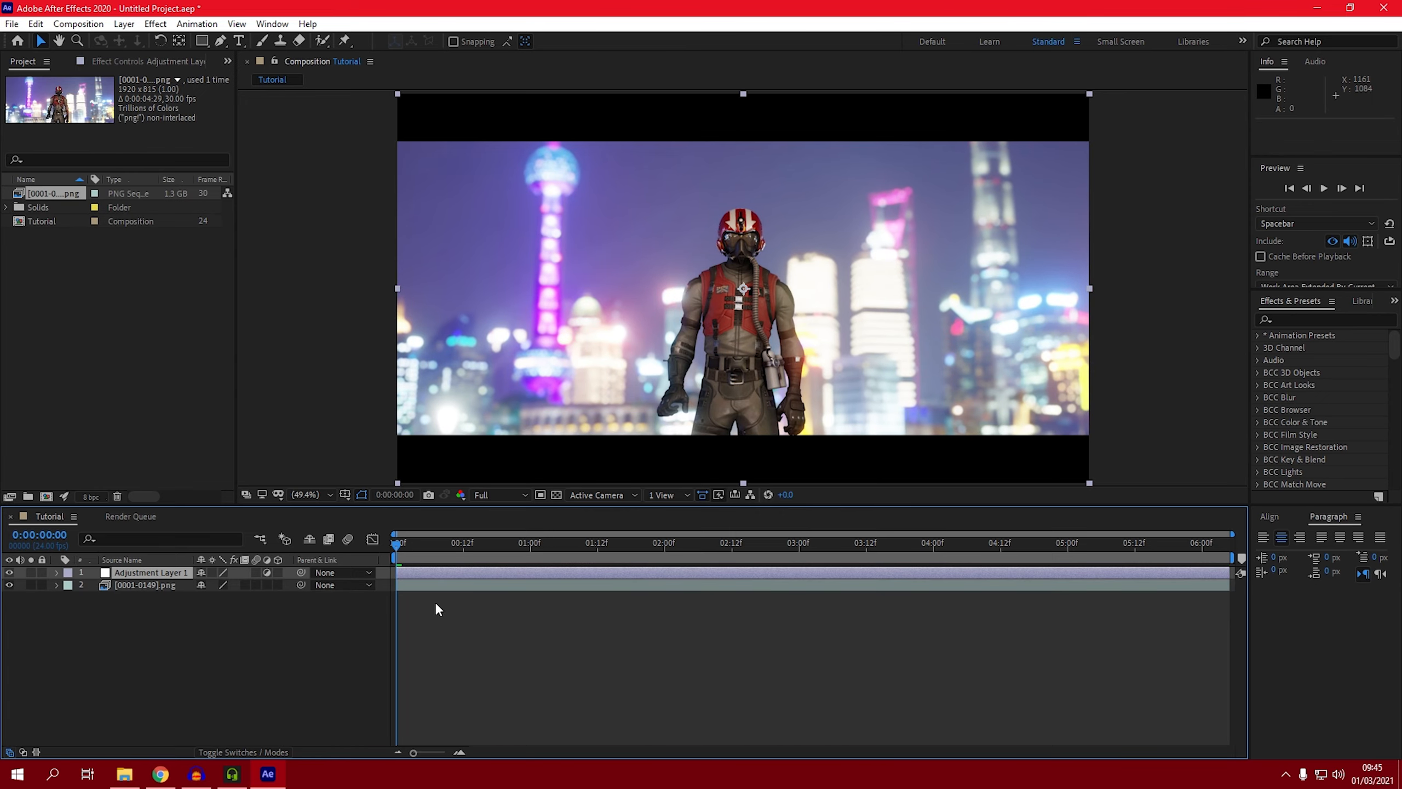
pyautogui.click(1279, 320)
pyautogui.write('looks')
pyautogui.doubleClick(1314, 347)
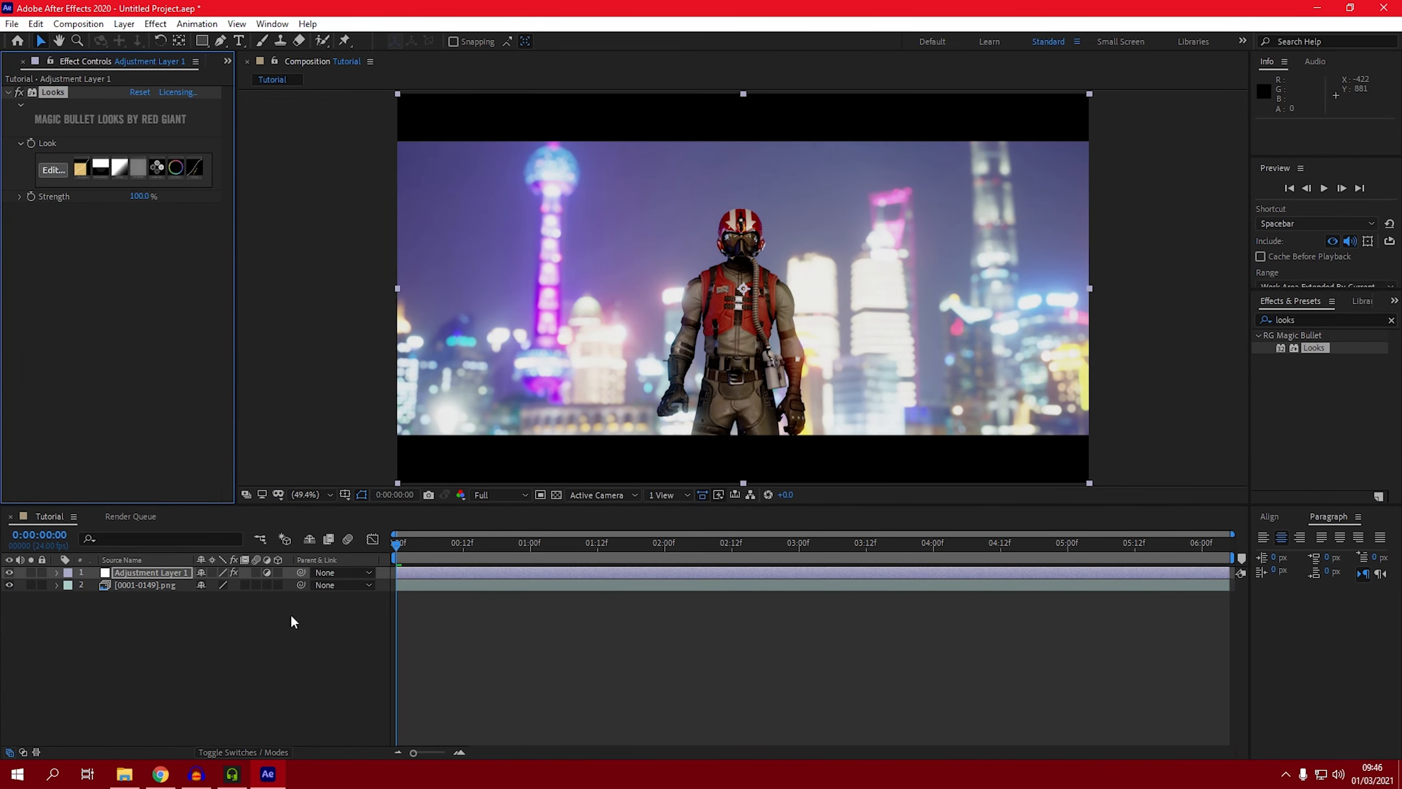
# Reduce the Looks effect's strength on the adjustment layer to 50%.
pyautogui.moveTo(146, 196); pyautogui.dragTo(128, 197)
pyautogui.click(137, 198)
pyautogui.write('50')
pyautogui.click(298, 576)
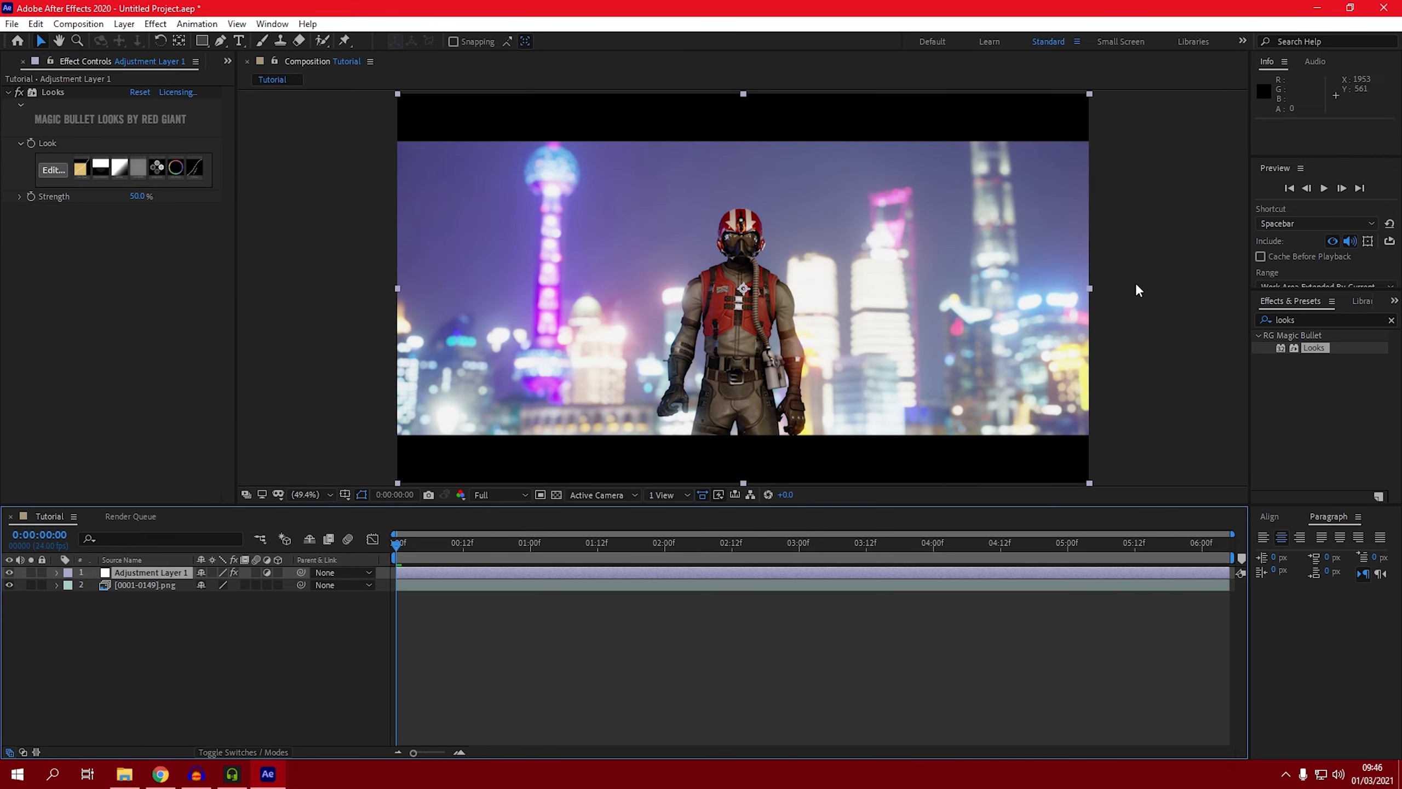
# Apply the Sharpen effect to the adjustment layer with a sharpen amount of 15, and play back the graded shot.
pyautogui.doubleClick(1285, 319)
pyautogui.write('sharp')
pyautogui.moveTo(1317, 422); pyautogui.dragTo(241, 448)
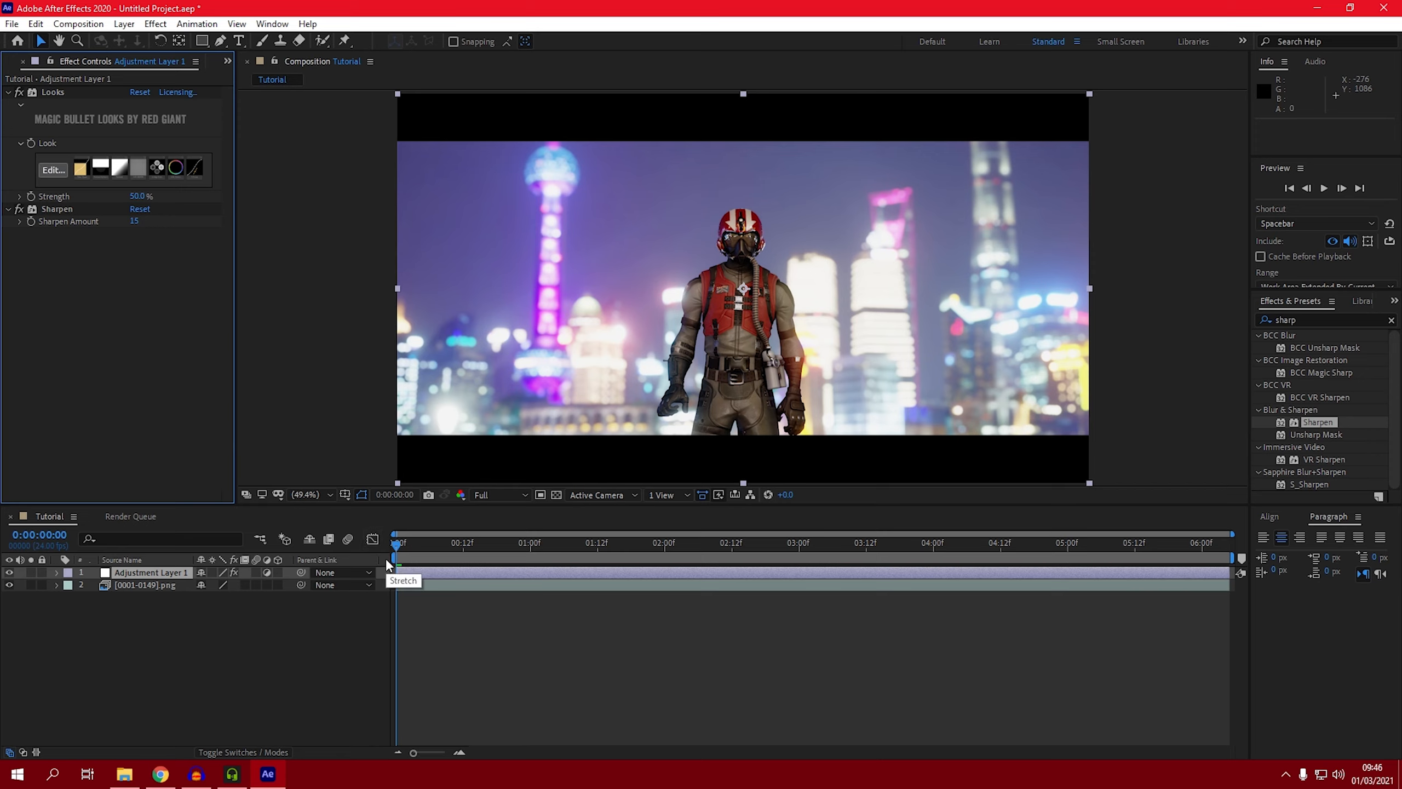
pyautogui.press('space')
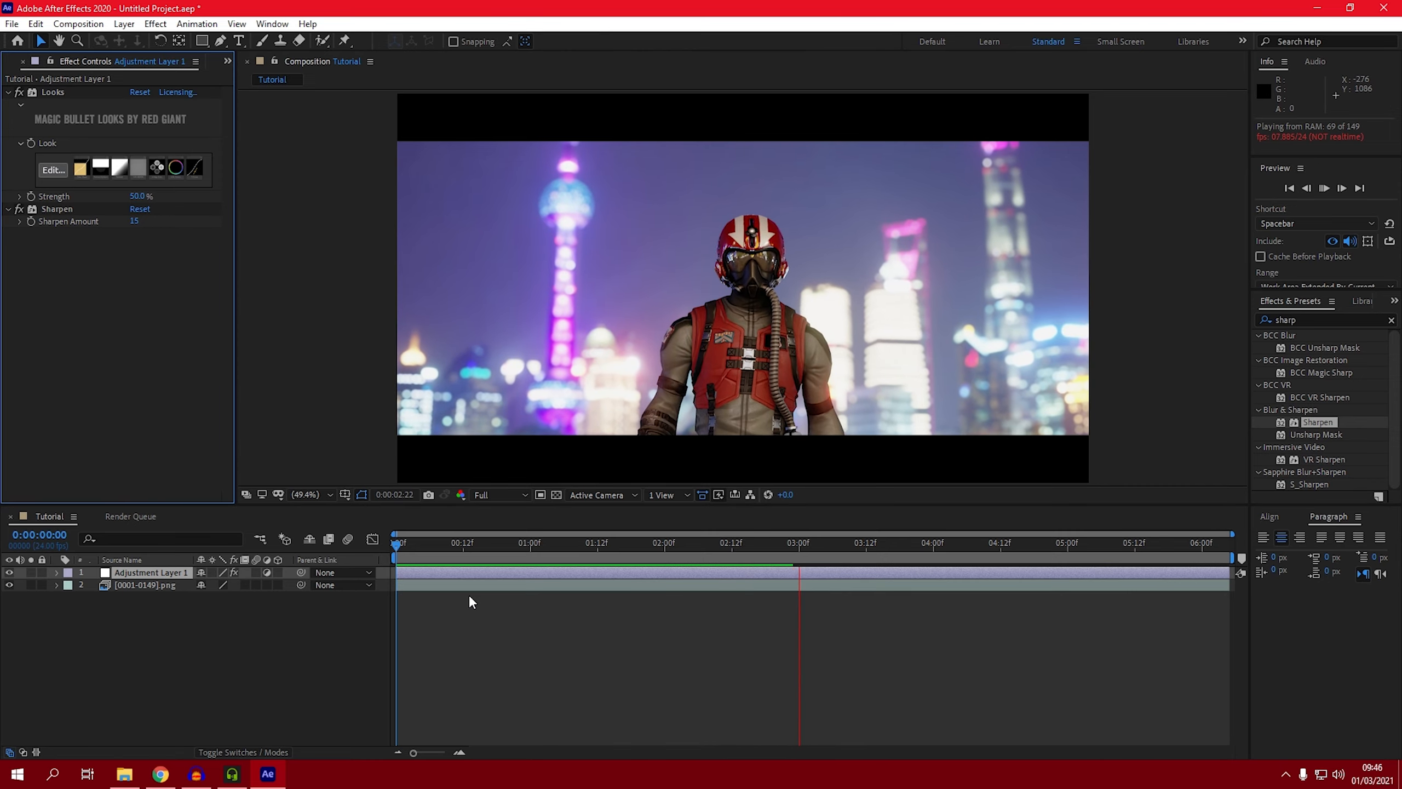
pyautogui.click(492, 640)
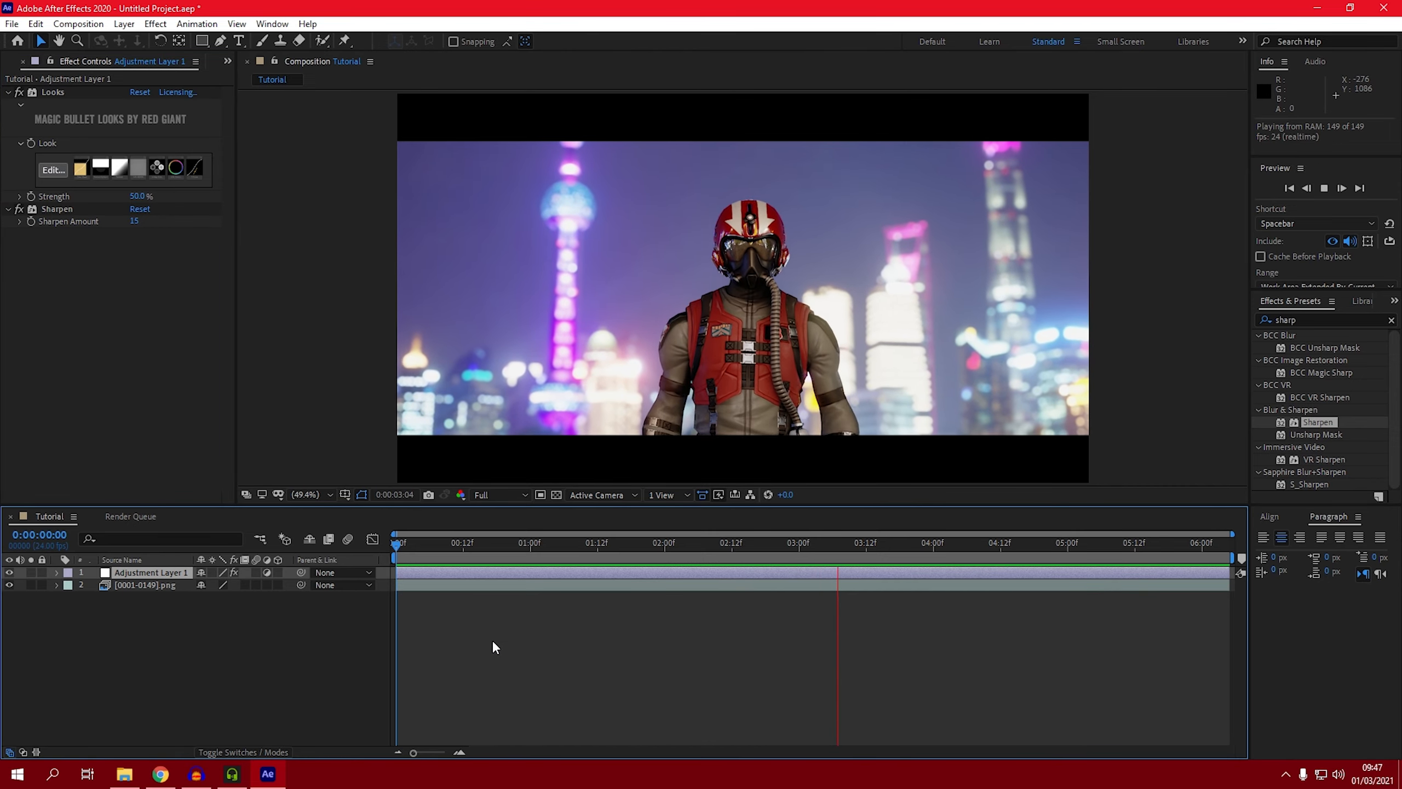